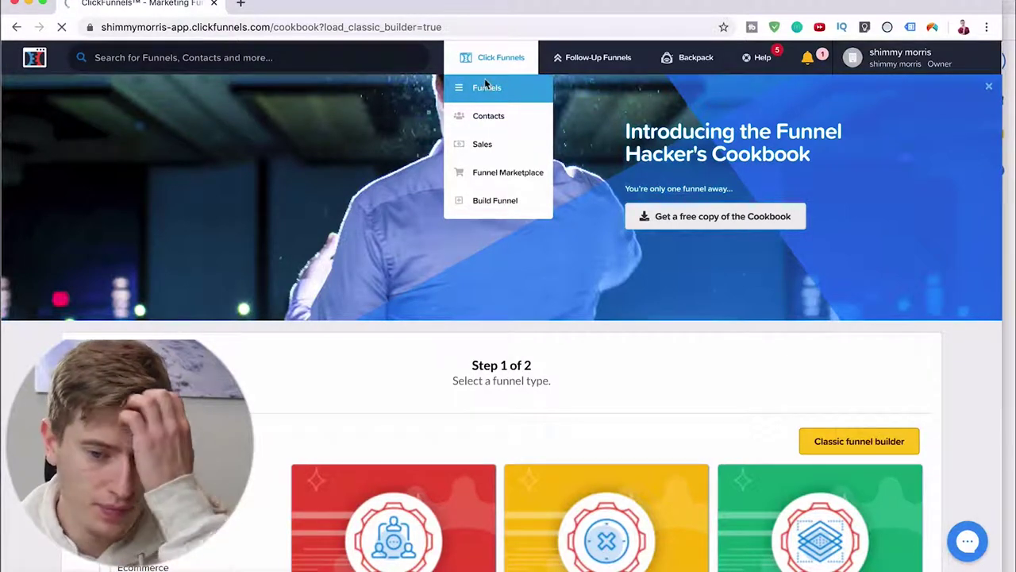
Create a Collect Emails funnel named "youtube test" using the Classic Funnel Builder from the funnels list
{"action": "left_click", "coordinate": [486, 85]}
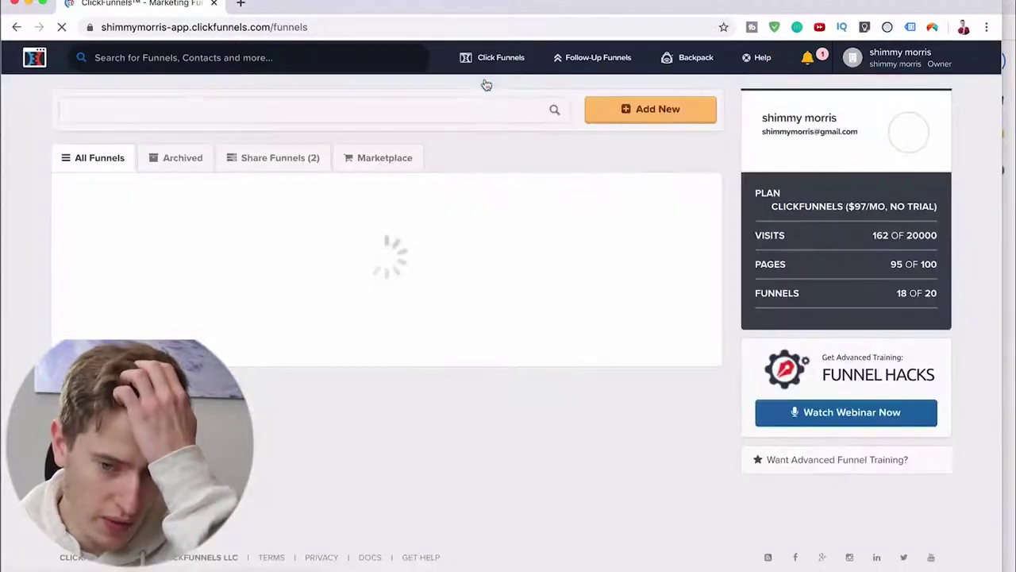
{"action": "left_click", "coordinate": [608, 115]}
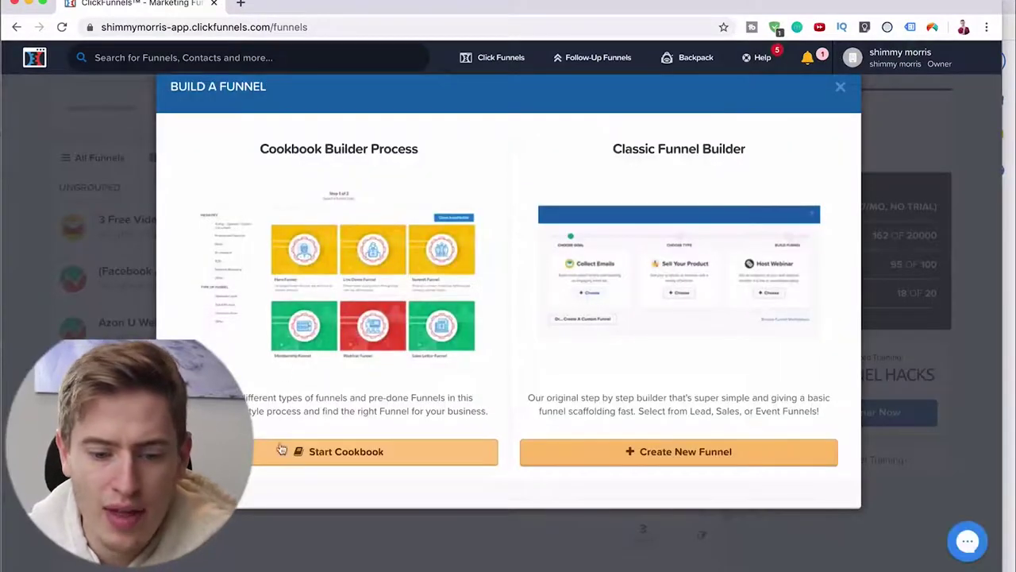
{"action": "left_click", "coordinate": [625, 449]}
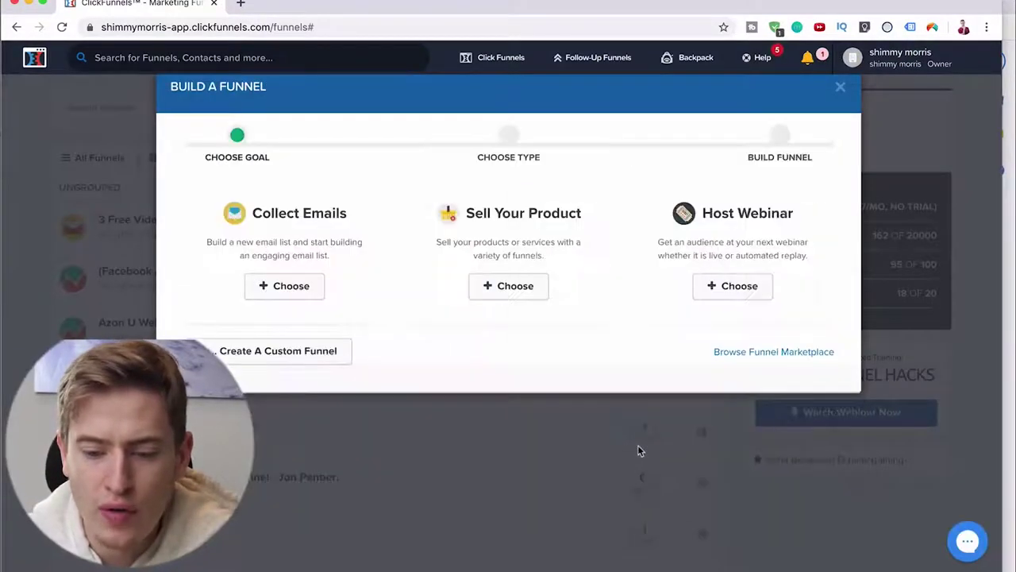
{"action": "left_click", "coordinate": [308, 296]}
{"action": "left_click", "coordinate": [298, 223]}
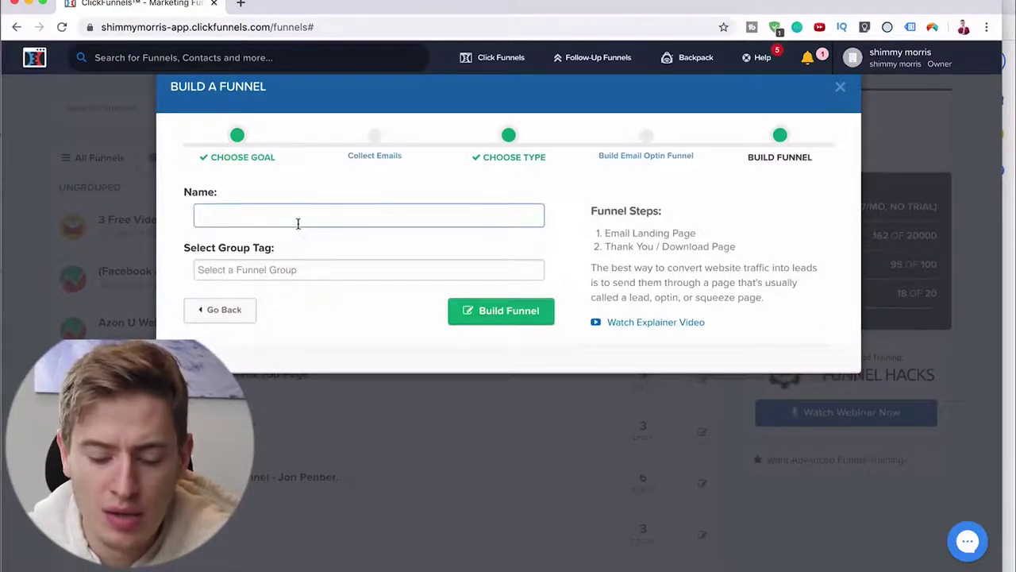
{"action": "type", "text": "youtube test"}
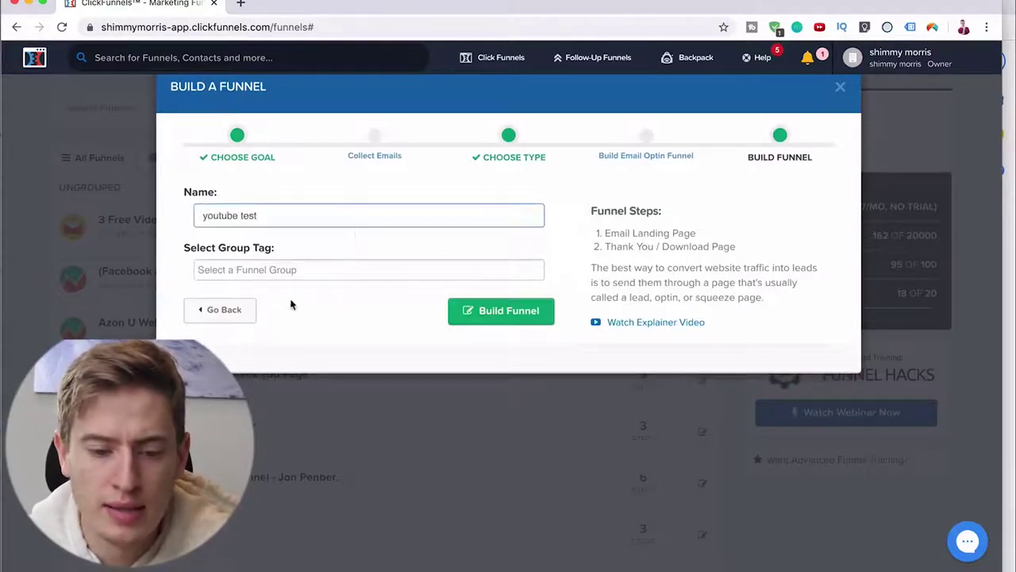
{"action": "left_click", "coordinate": [476, 313]}
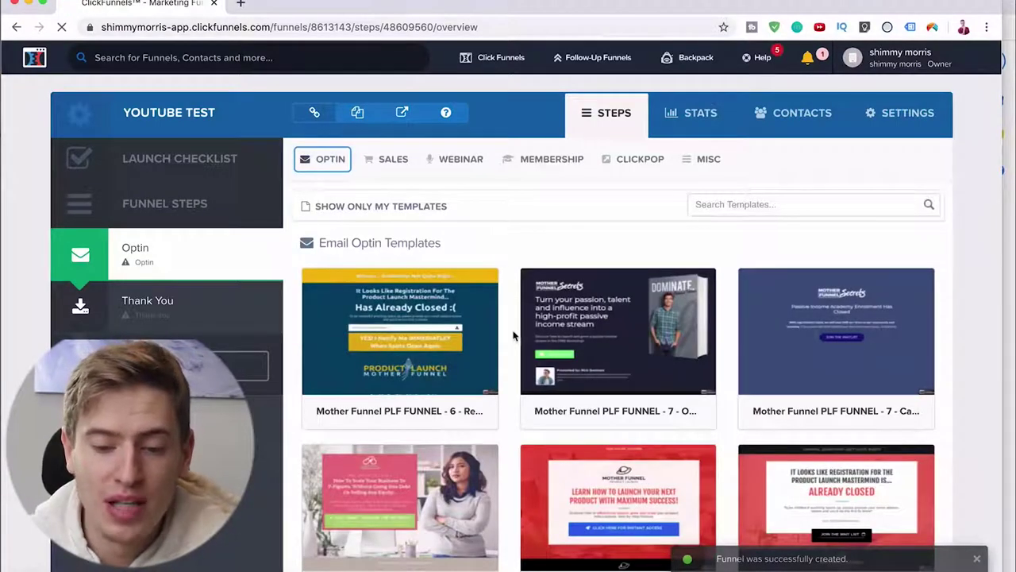
Browse the email optin templates and apply the Optin Blank Start template to the funnel's Optin step
{"action": "scroll", "coordinate": [513, 336], "scroll_direction": "down", "scroll_amount": 20}
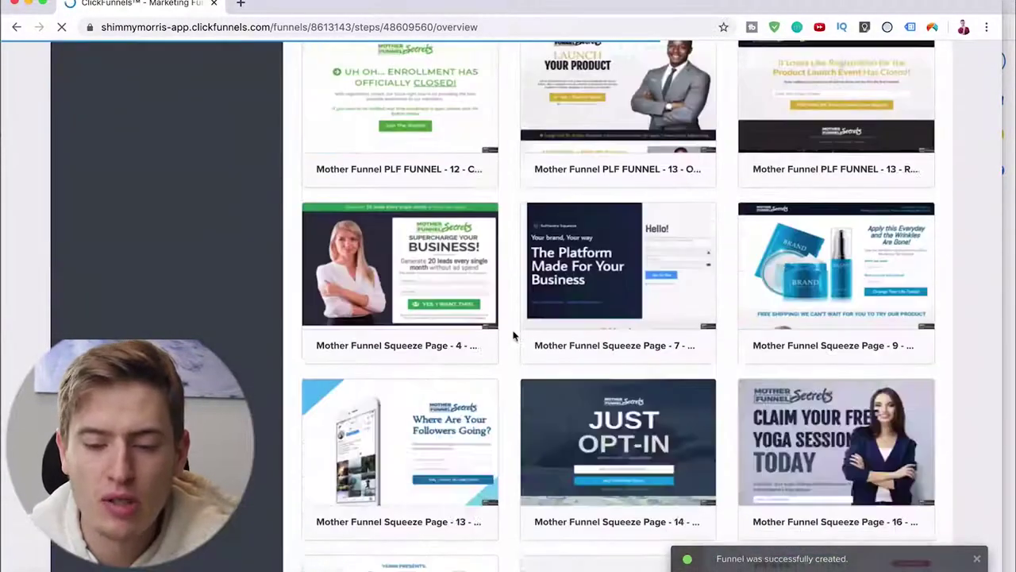
{"action": "scroll", "coordinate": [513, 336], "scroll_direction": "up", "scroll_amount": 20}
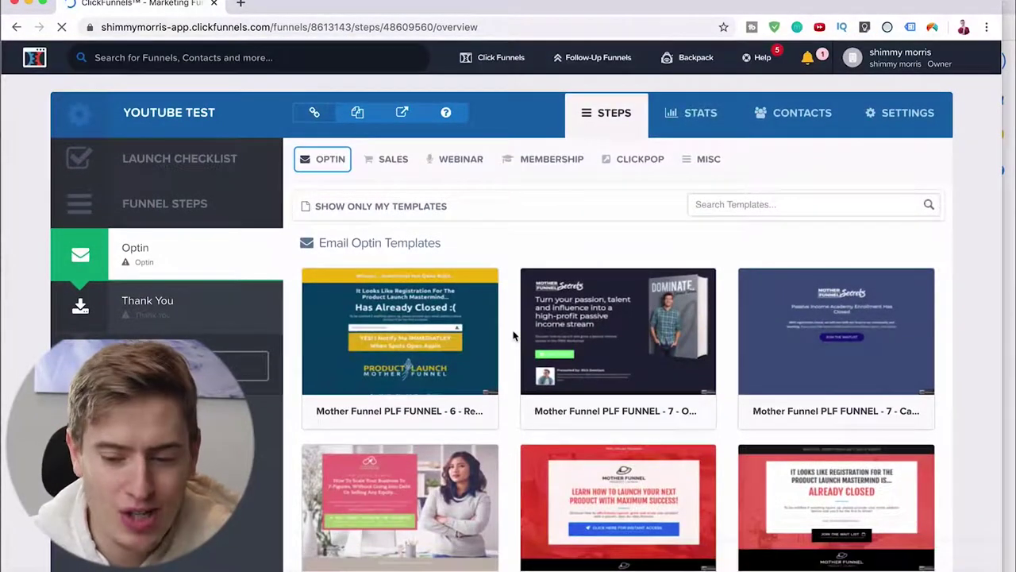
{"action": "scroll", "coordinate": [513, 336], "scroll_direction": "down", "scroll_amount": 20}
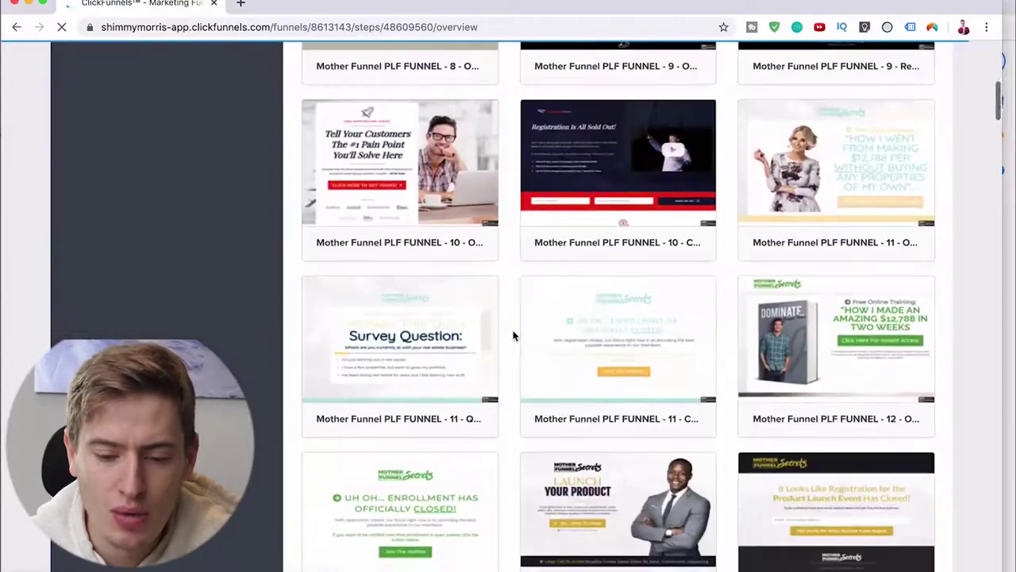
{"action": "scroll", "coordinate": [513, 336], "scroll_direction": "down", "scroll_amount": 15}
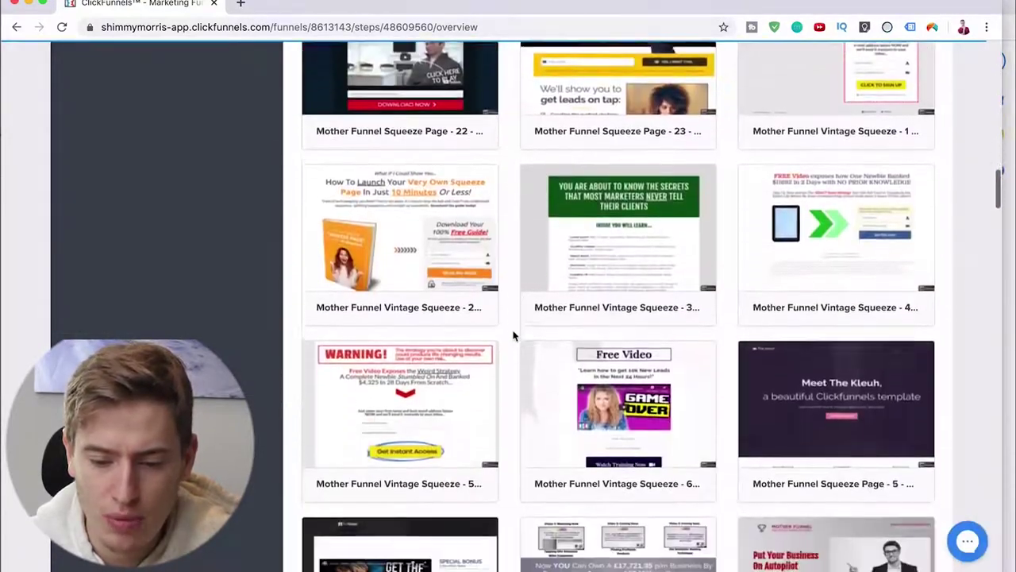
{"action": "scroll", "coordinate": [513, 336], "scroll_direction": "down", "scroll_amount": 20}
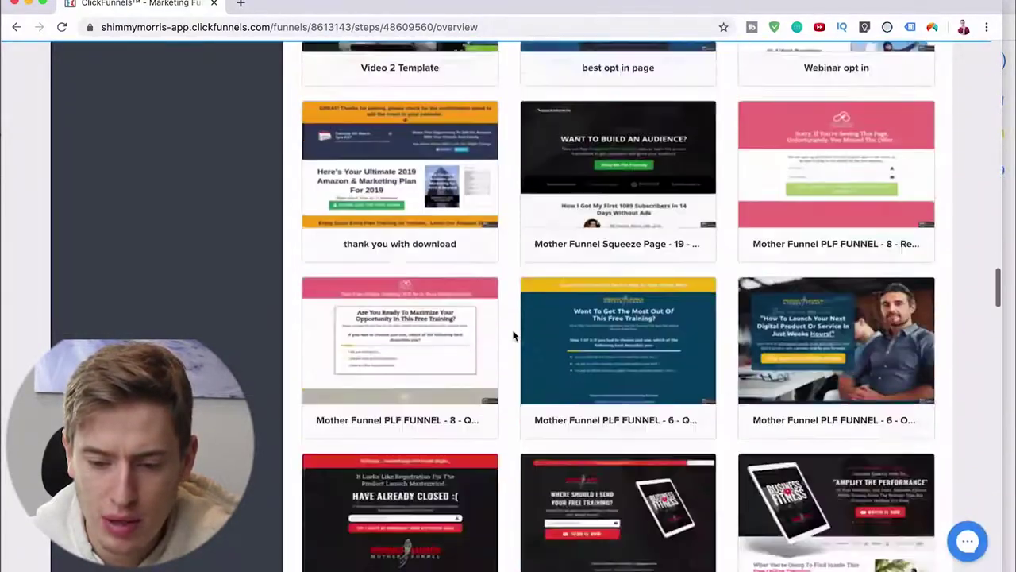
{"action": "scroll", "coordinate": [513, 336], "scroll_direction": "down", "scroll_amount": 15}
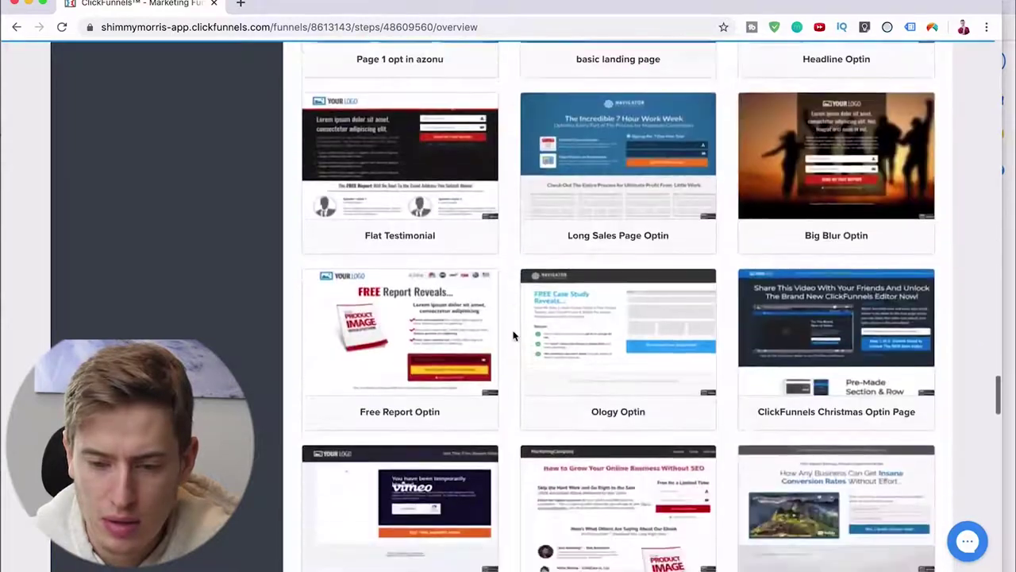
{"action": "scroll", "coordinate": [513, 336], "scroll_direction": "down", "scroll_amount": 15}
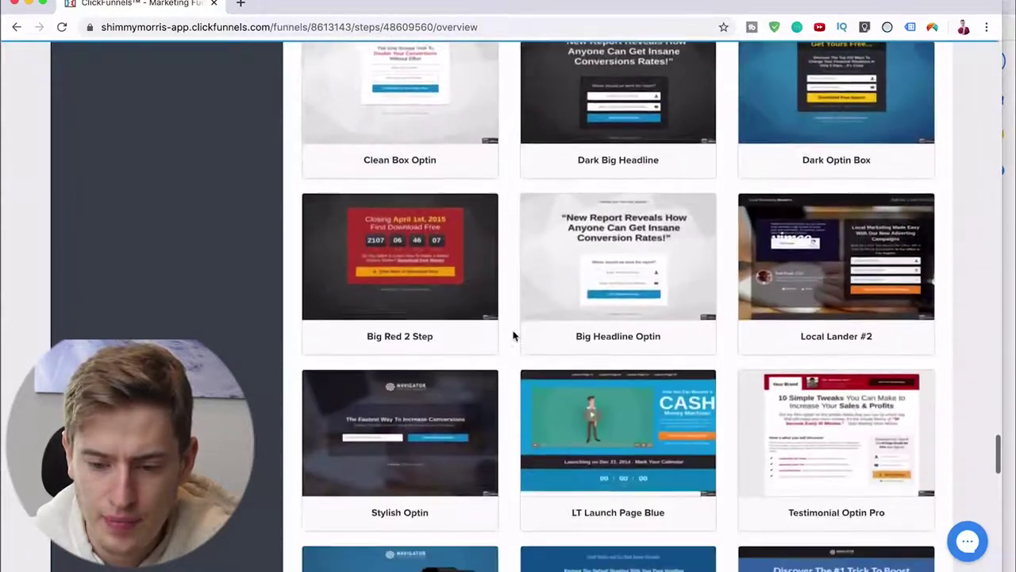
{"action": "scroll", "coordinate": [513, 336], "scroll_direction": "down", "scroll_amount": 5}
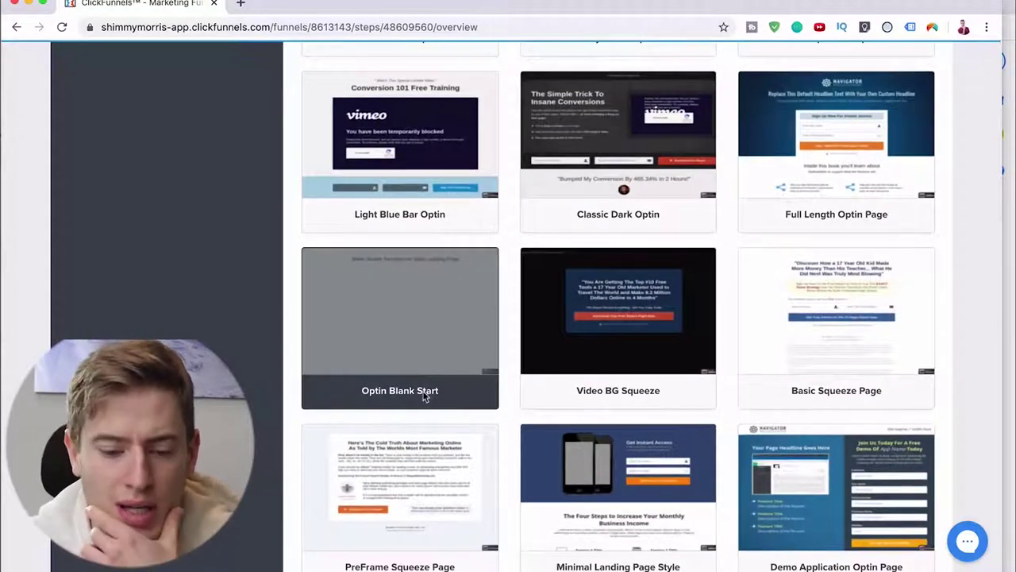
{"action": "left_click", "coordinate": [429, 367]}
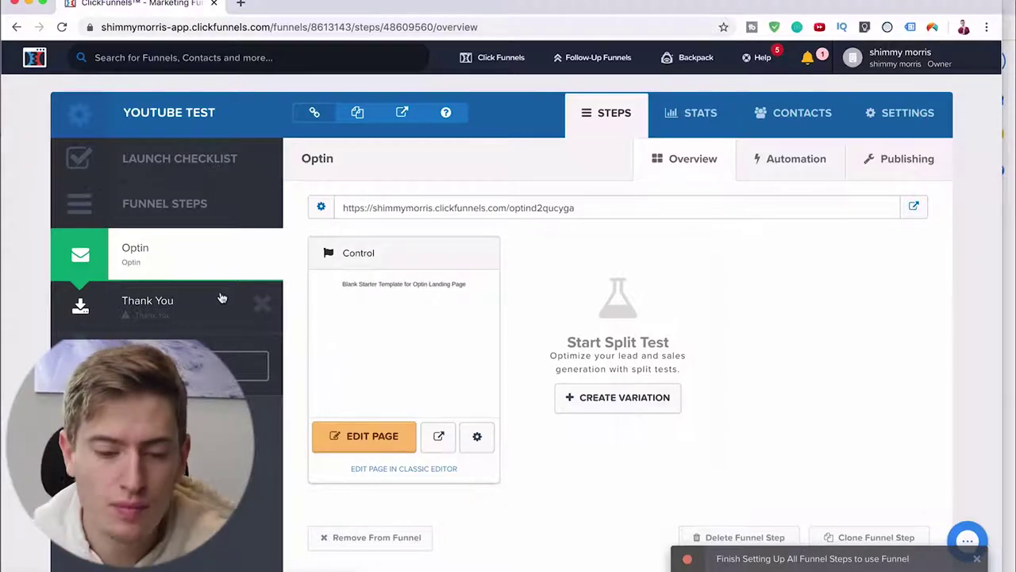
Review the name and path in the Optin page's split test settings, closing them without saving changes
{"action": "scroll", "coordinate": [390, 493], "scroll_direction": "down", "scroll_amount": 2}
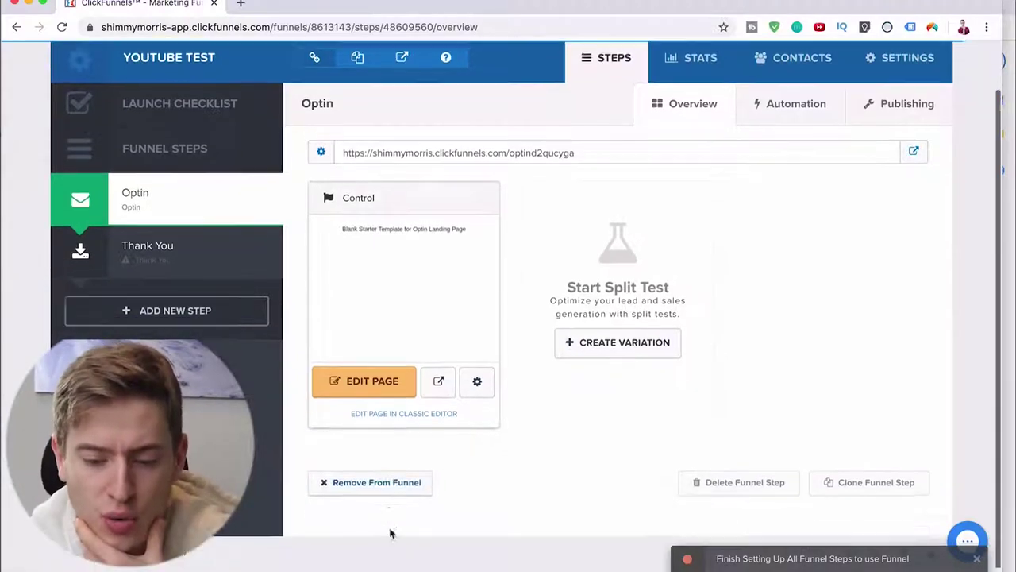
{"action": "scroll", "coordinate": [516, 391], "scroll_direction": "up", "scroll_amount": 2}
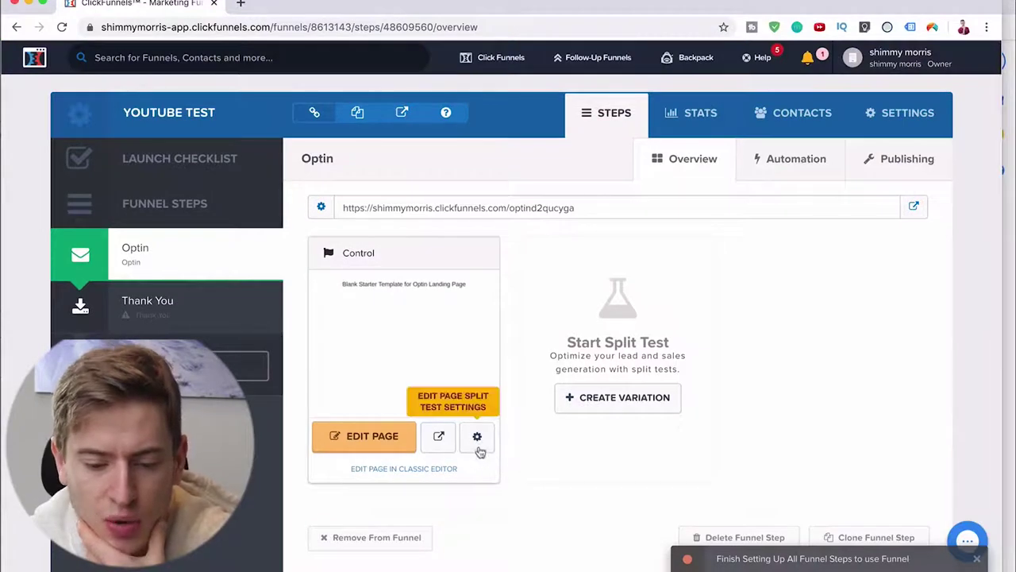
{"action": "left_click", "coordinate": [473, 438]}
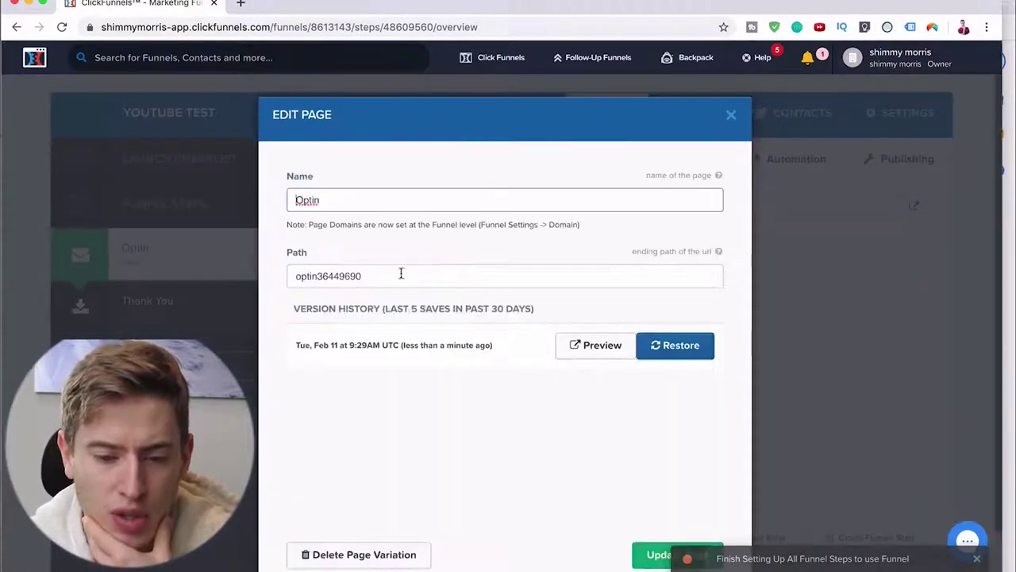
{"action": "left_click_drag", "start_coordinate": [358, 275], "coordinate": [334, 276]}
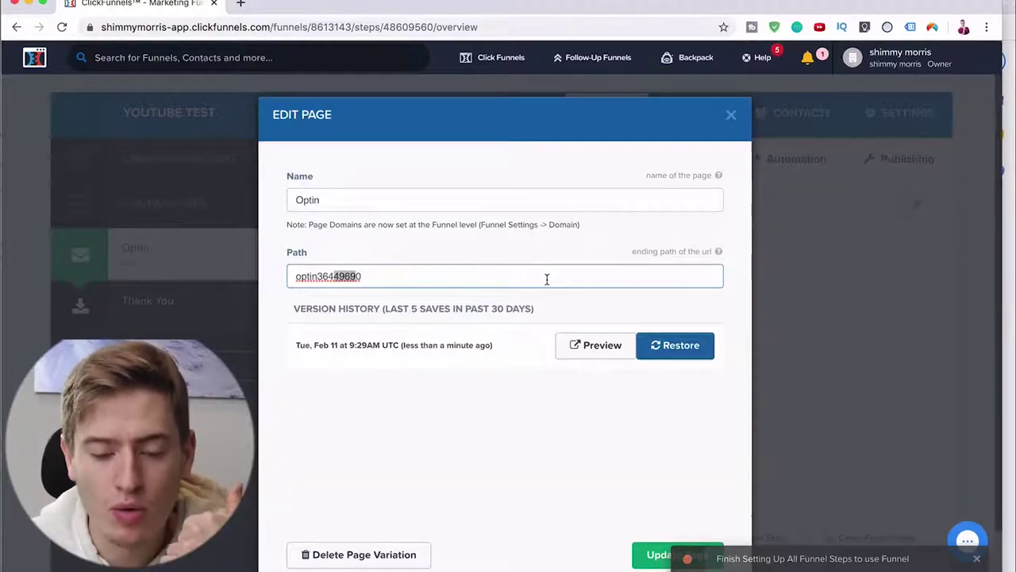
{"action": "left_click", "coordinate": [463, 270]}
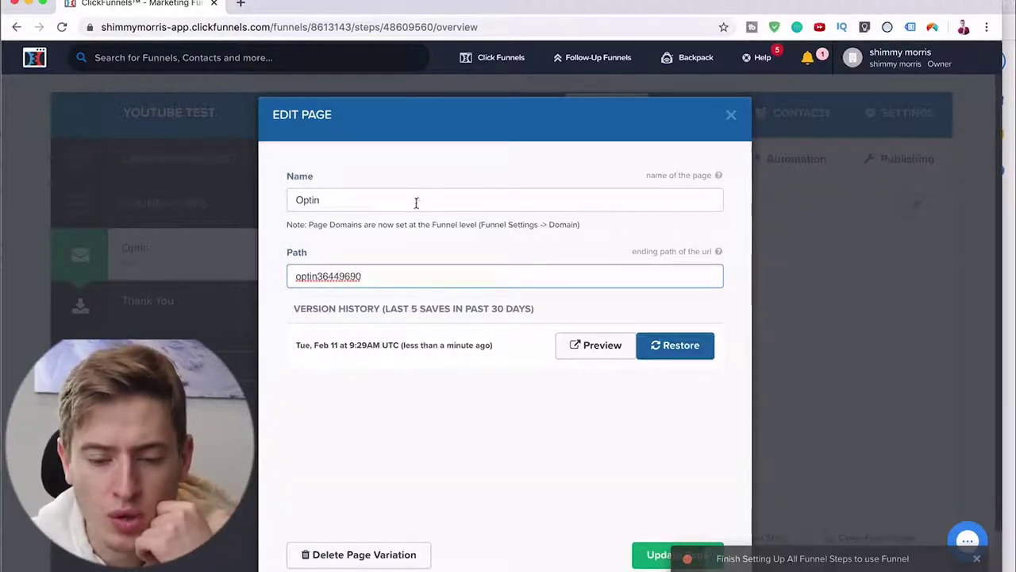
{"action": "left_click", "coordinate": [731, 115]}
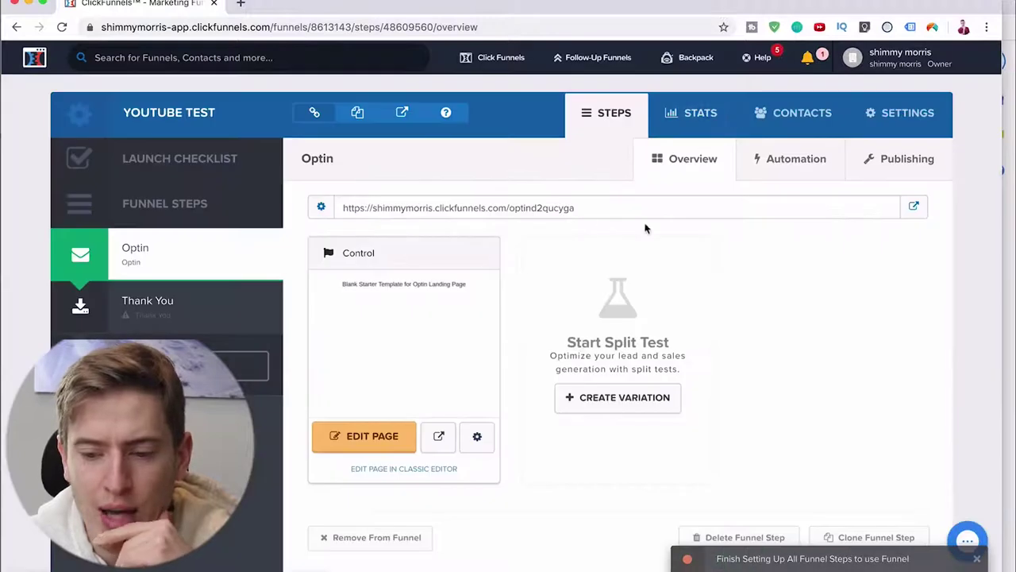
Examine the funnel's settings, checking the available SMTP configurations and domains without changing either
{"action": "left_click", "coordinate": [915, 125]}
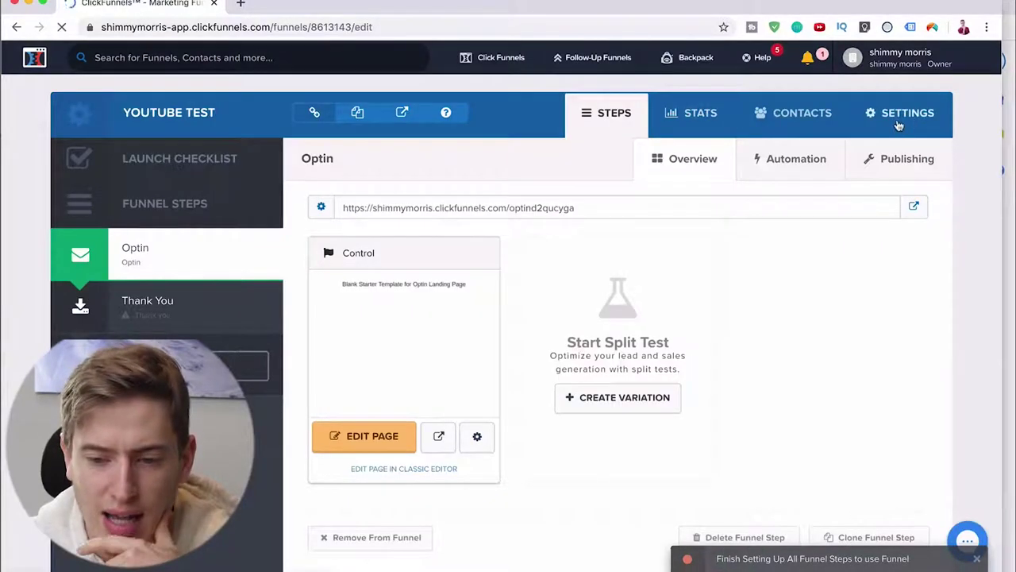
{"action": "scroll", "coordinate": [742, 344], "scroll_direction": "down", "scroll_amount": 2}
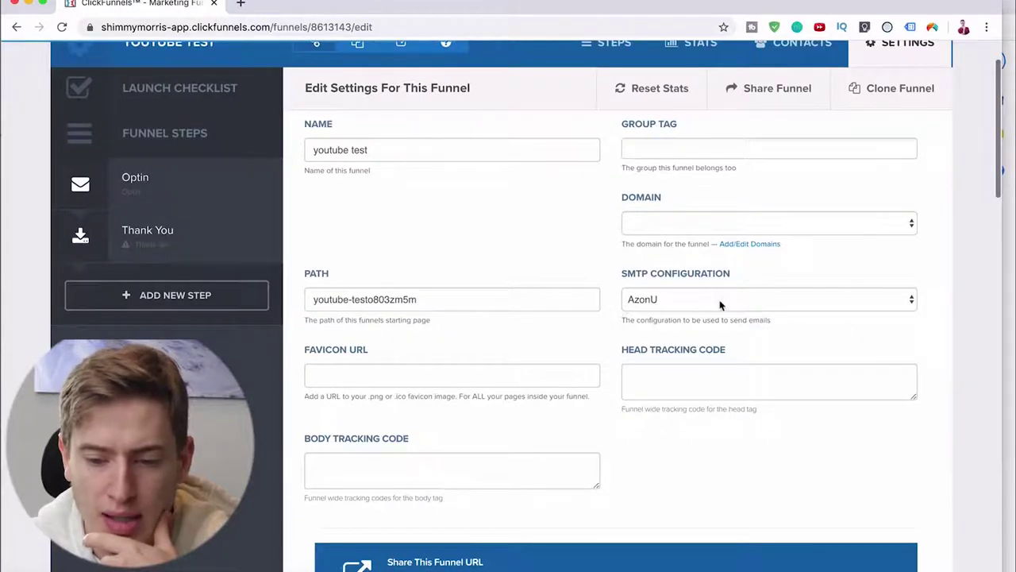
{"action": "left_click", "coordinate": [721, 300]}
{"action": "left_click", "coordinate": [712, 299]}
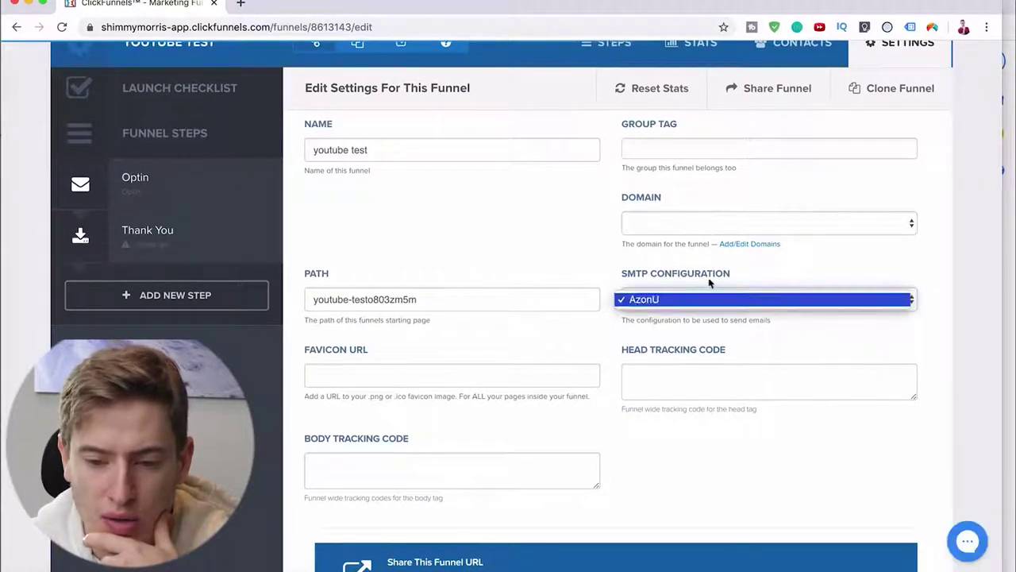
{"action": "left_click", "coordinate": [707, 227]}
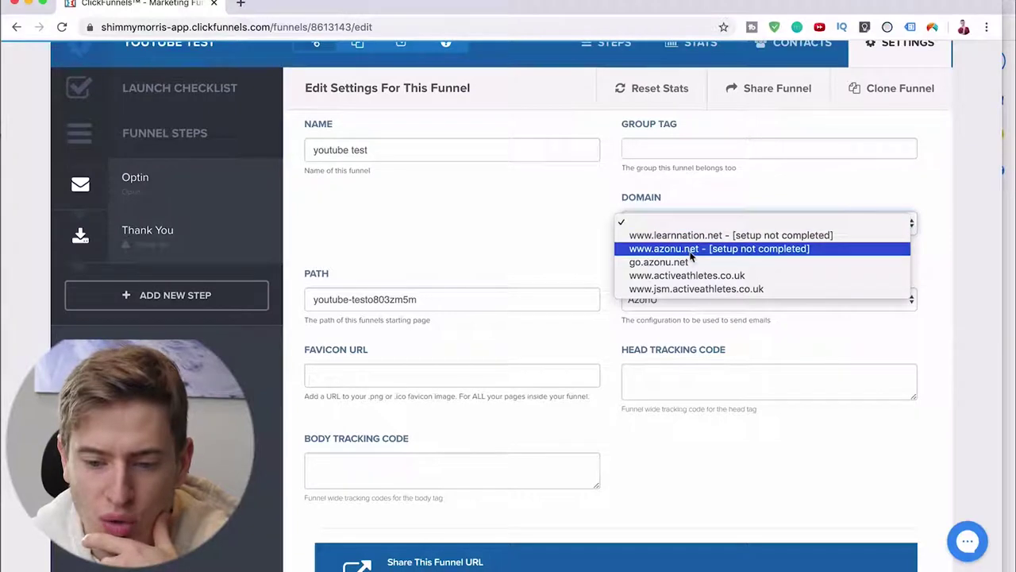
{"action": "left_click", "coordinate": [553, 257]}
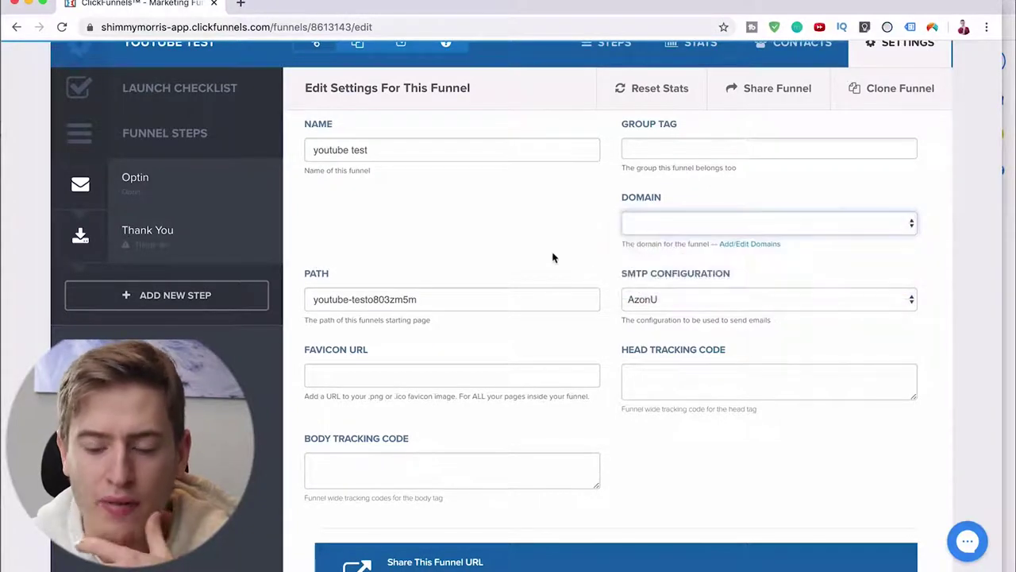
{"action": "scroll", "coordinate": [553, 257], "scroll_direction": "up", "scroll_amount": 1}
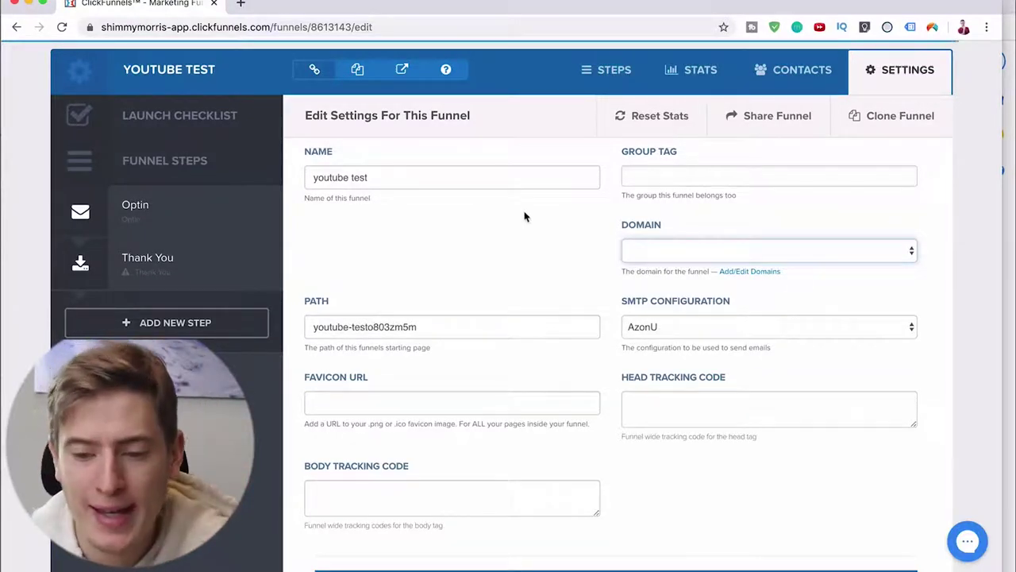
{"action": "scroll", "coordinate": [524, 216], "scroll_direction": "up", "scroll_amount": 2}
Open the Optin page in the page editor and delete its "Blank Starter Template for Optin Landing Page" headline
{"action": "left_click", "coordinate": [193, 276]}
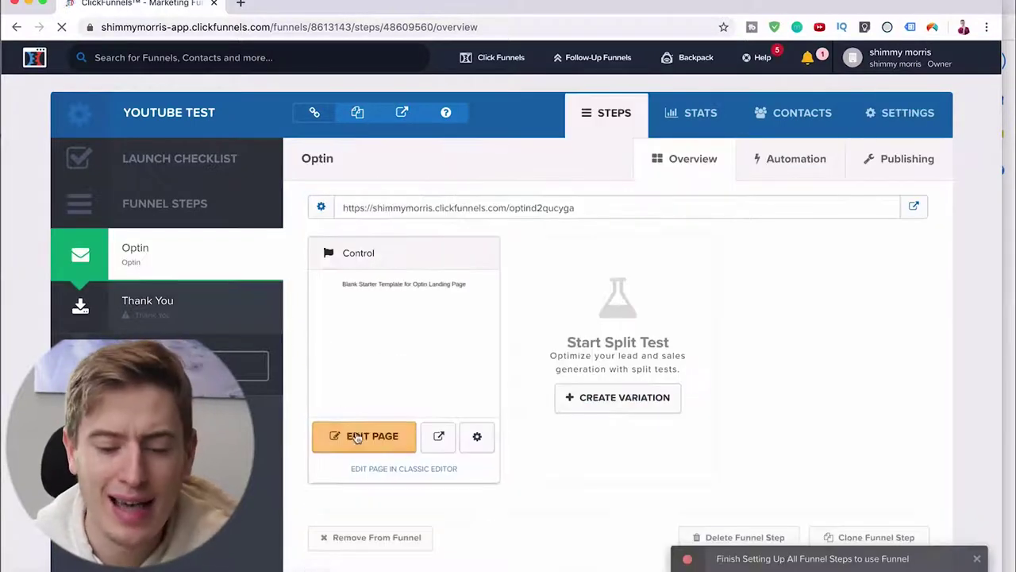
{"action": "left_click", "coordinate": [357, 439]}
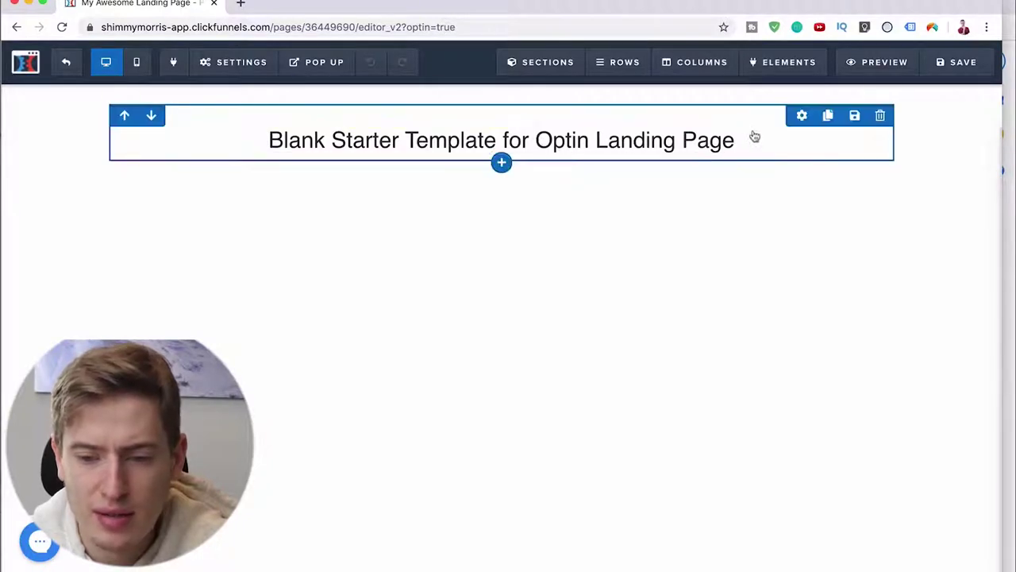
{"action": "left_click", "coordinate": [863, 119]}
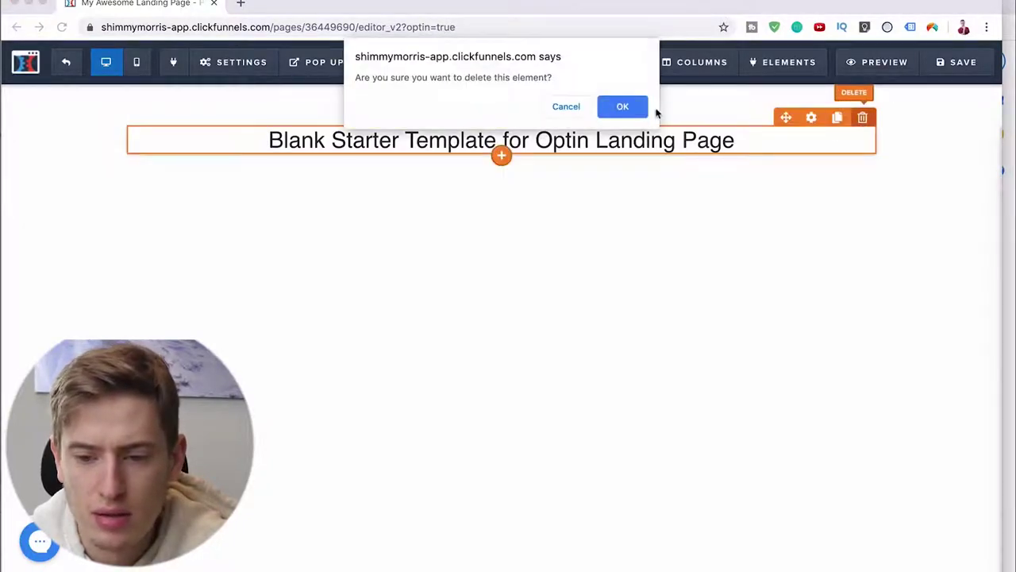
{"action": "left_click", "coordinate": [635, 106]}
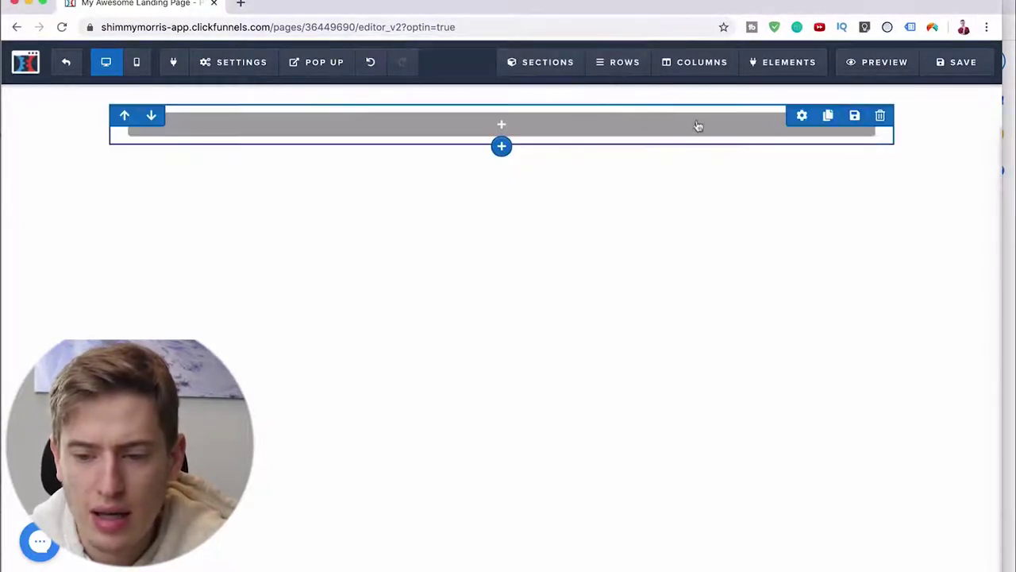
Delete the empty row and its surrounding section to clear the Optin page completely
{"action": "left_click", "coordinate": [867, 117]}
{"action": "left_click", "coordinate": [627, 108]}
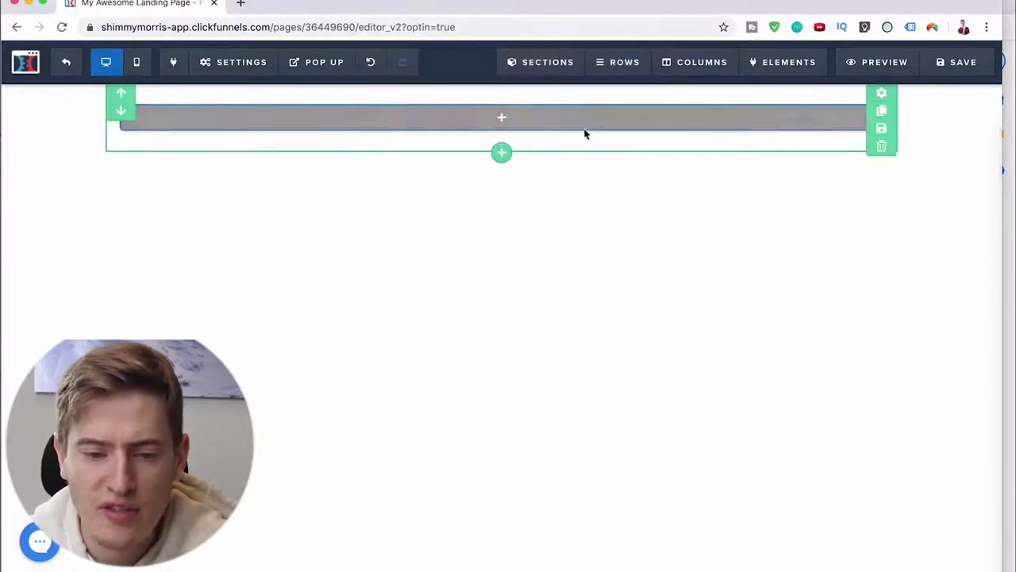
{"action": "left_click", "coordinate": [882, 149]}
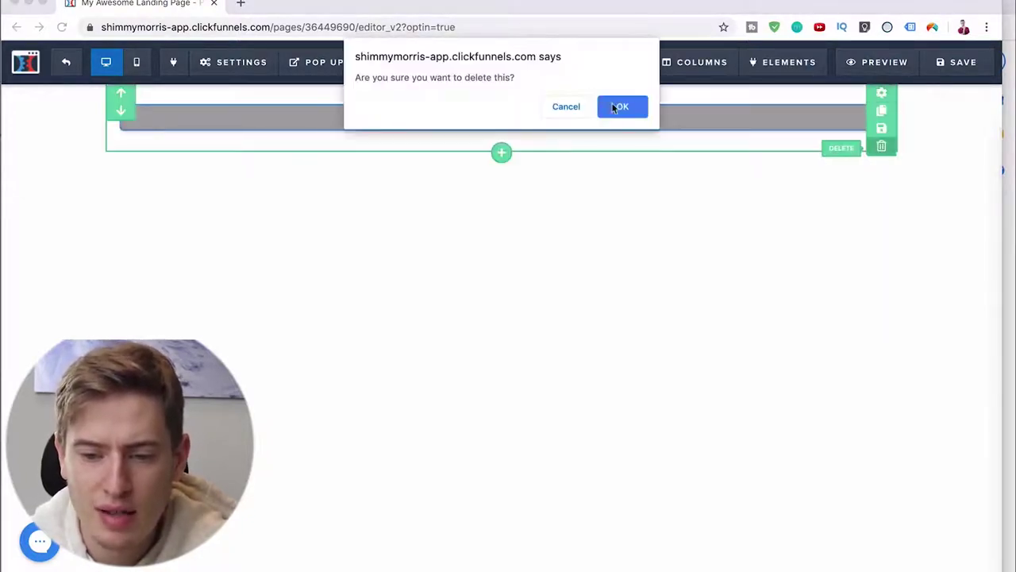
{"action": "left_click", "coordinate": [615, 108]}
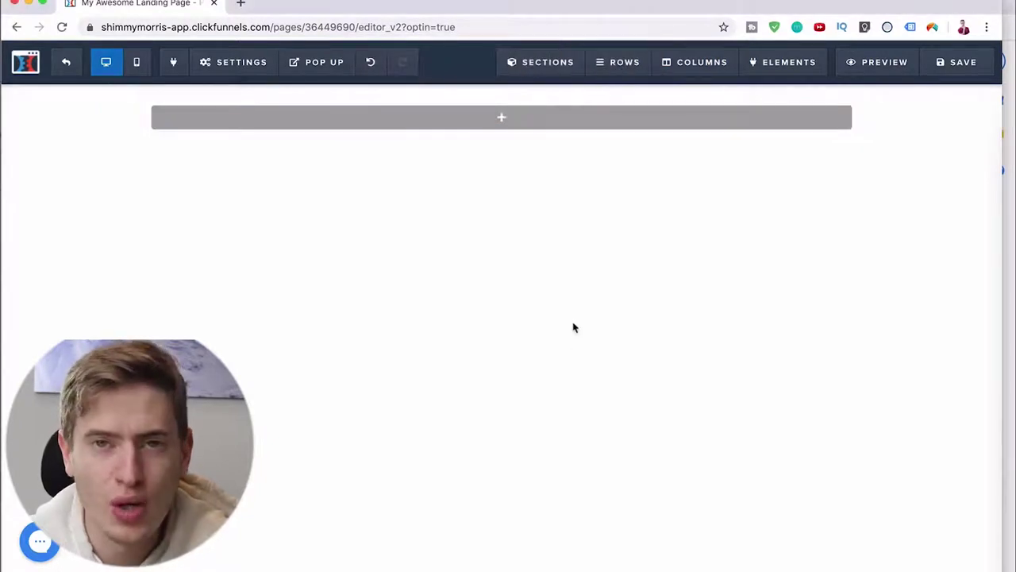
{"action": "left_click", "coordinate": [500, 118]}
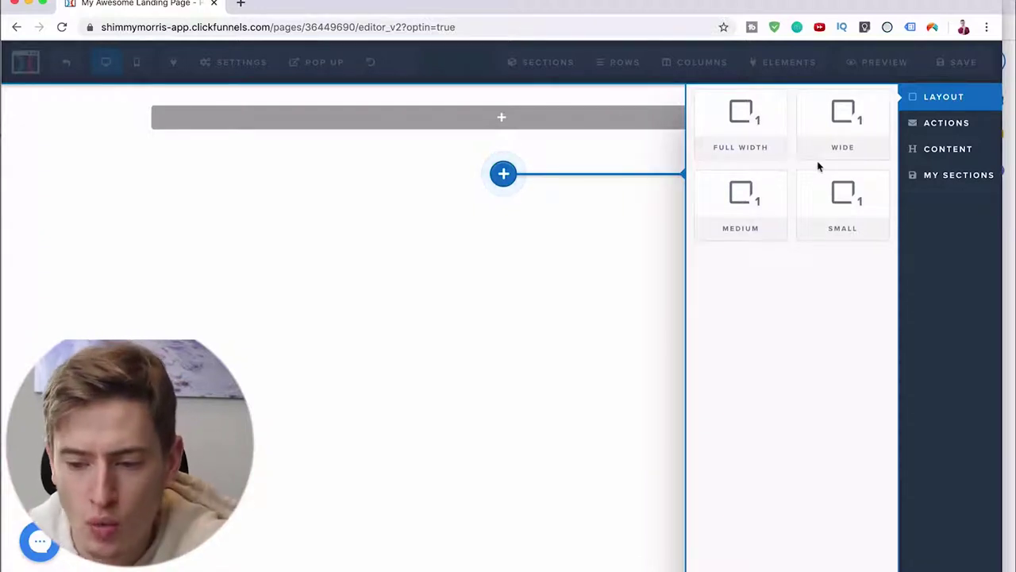
{"action": "left_click", "coordinate": [838, 140]}
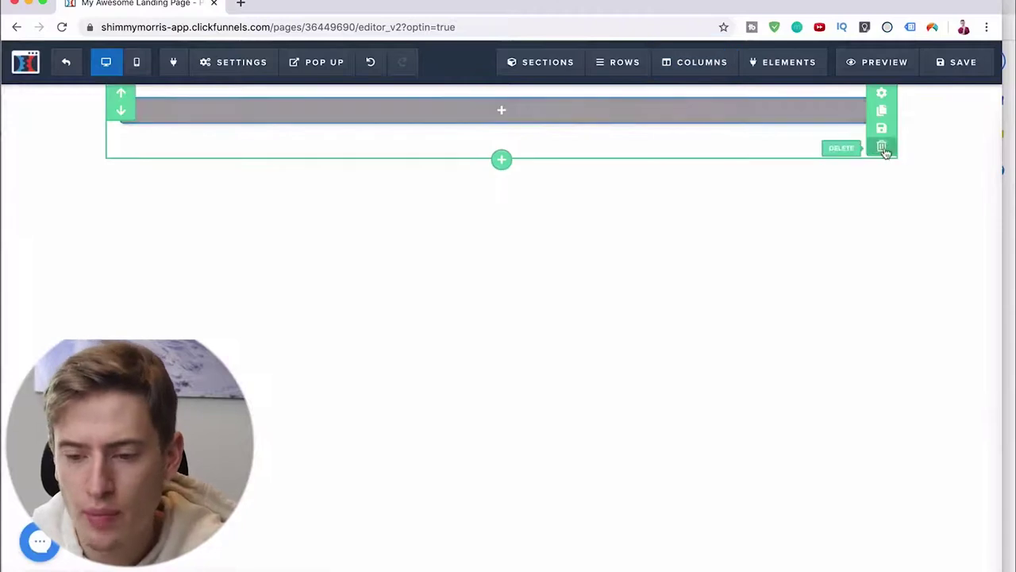
{"action": "left_click", "coordinate": [882, 148]}
{"action": "left_click", "coordinate": [612, 106]}
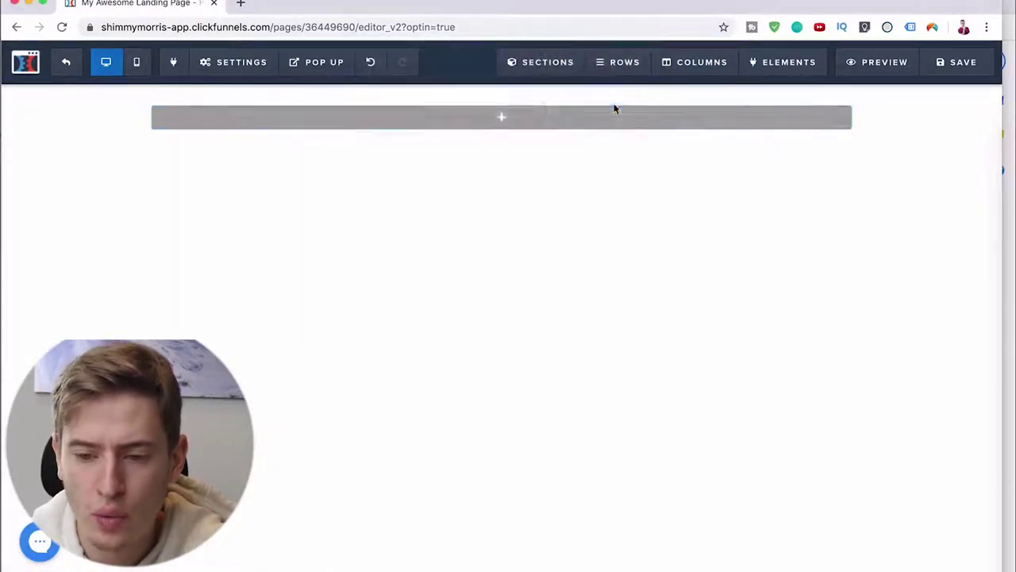
Add a full-width section to the empty Optin page
{"action": "left_click", "coordinate": [509, 116]}
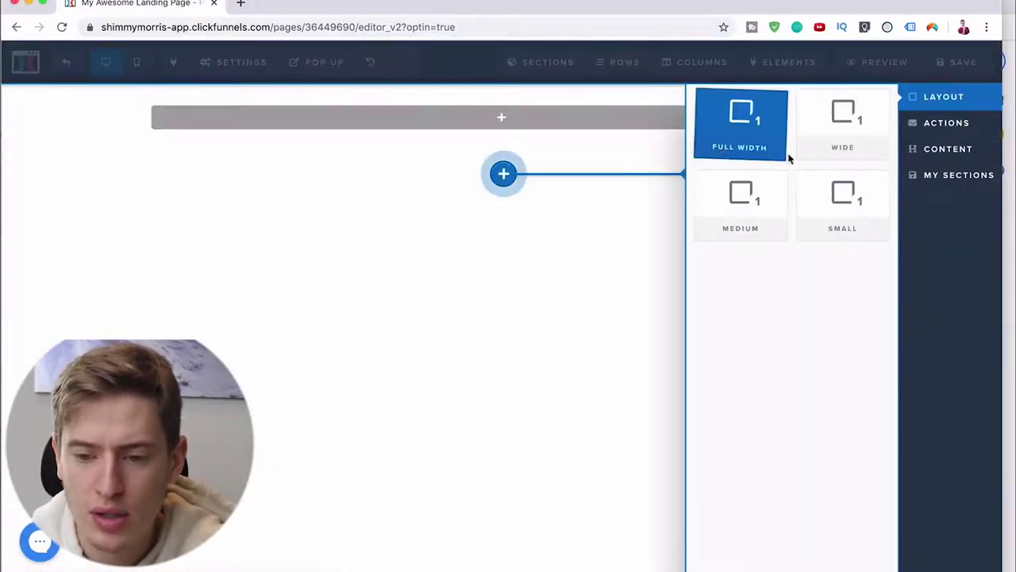
{"action": "left_click", "coordinate": [726, 133]}
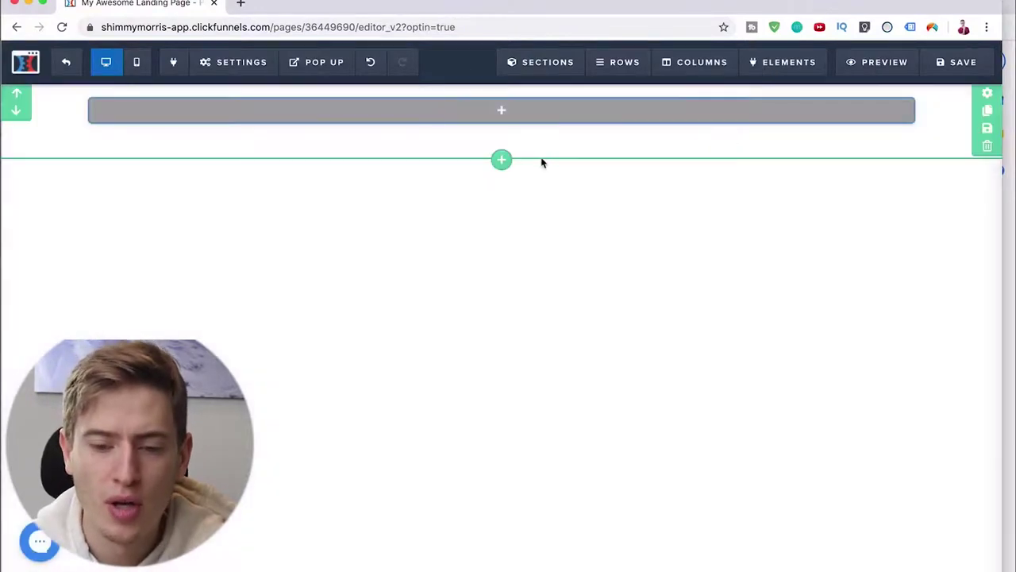
Add a one-column row to the section and try an image element in it, removing the image again
{"action": "left_click", "coordinate": [501, 111]}
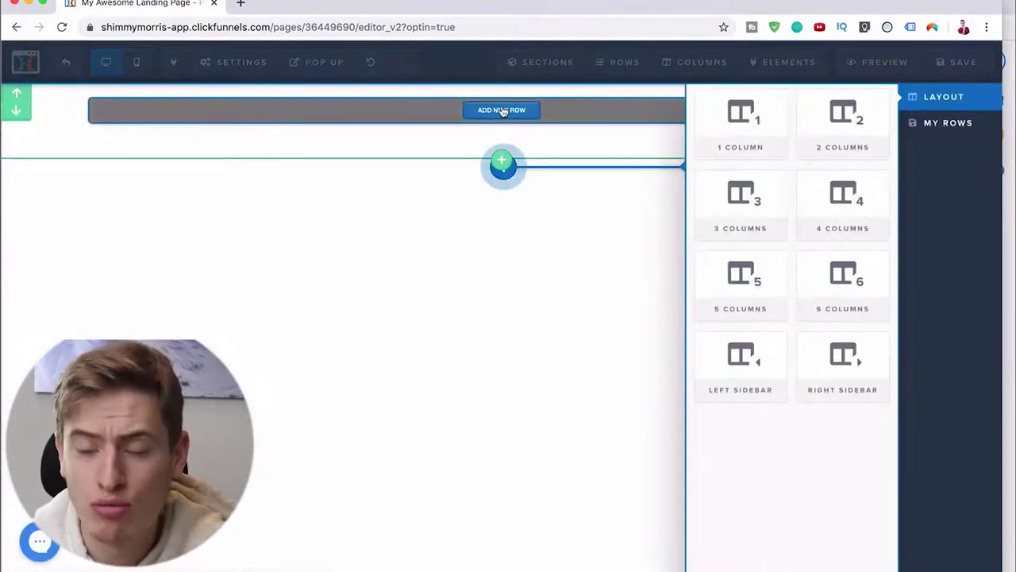
{"action": "left_click", "coordinate": [738, 152]}
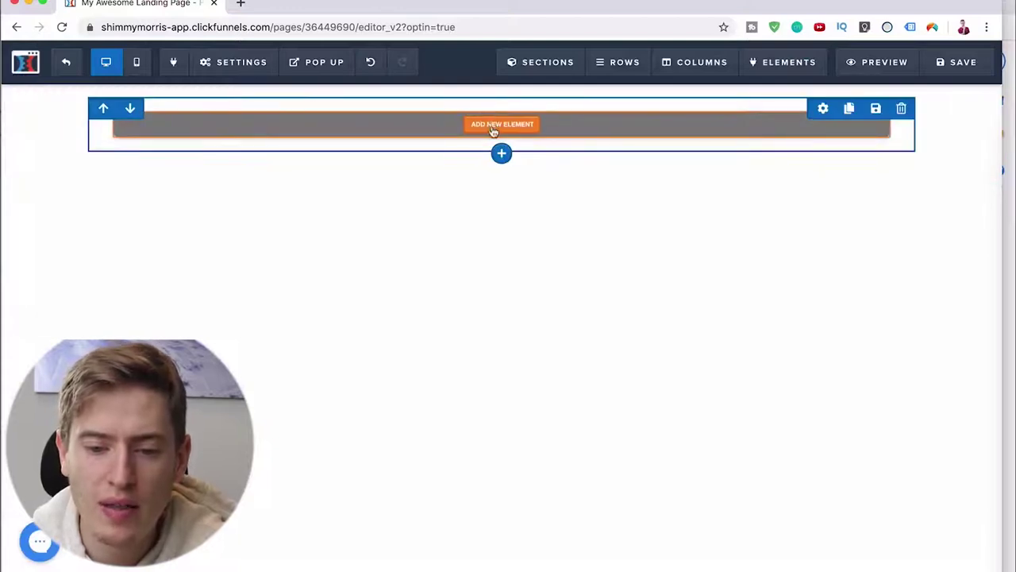
{"action": "left_click", "coordinate": [493, 122]}
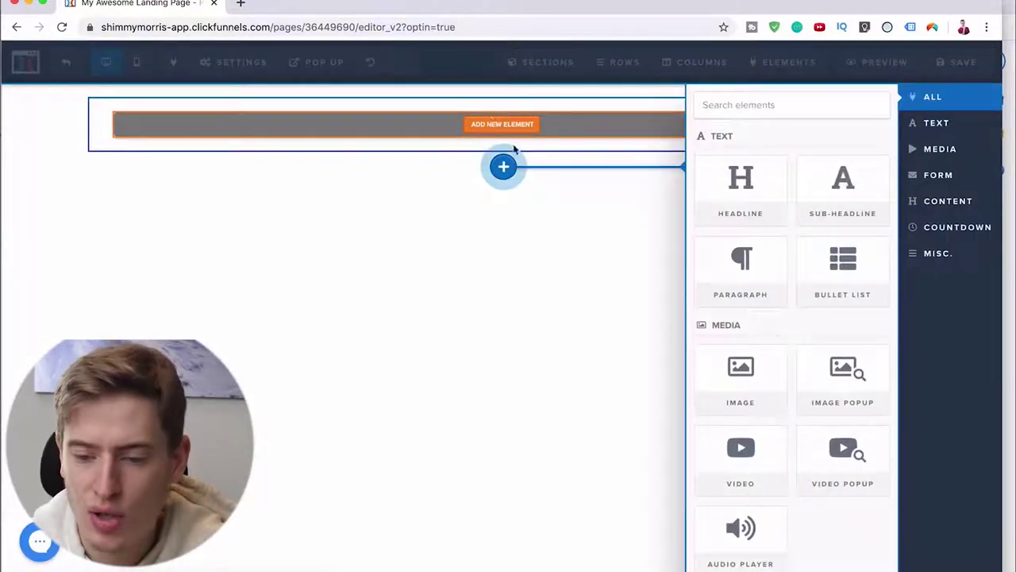
{"action": "left_click", "coordinate": [738, 392]}
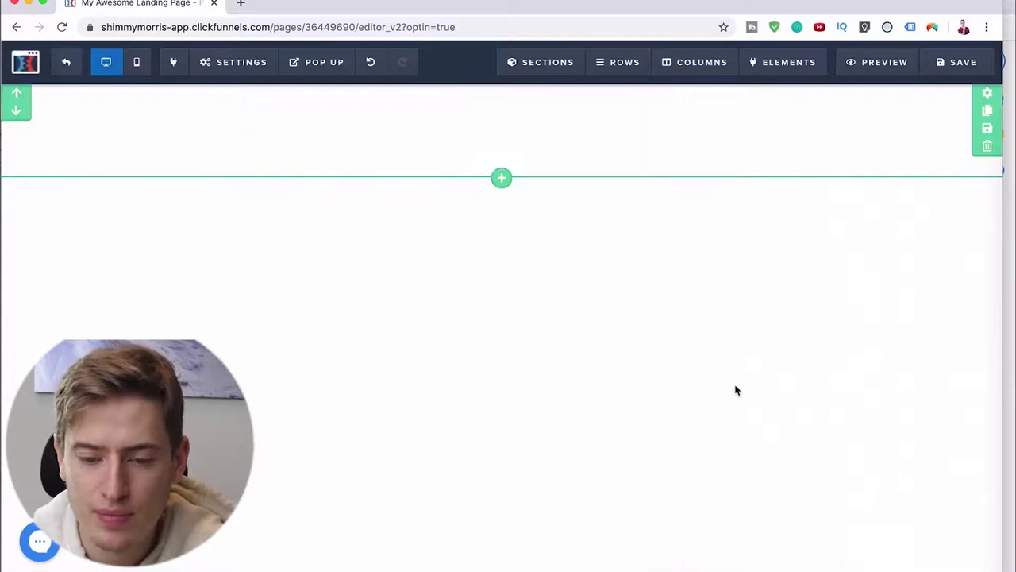
{"action": "left_click", "coordinate": [553, 166]}
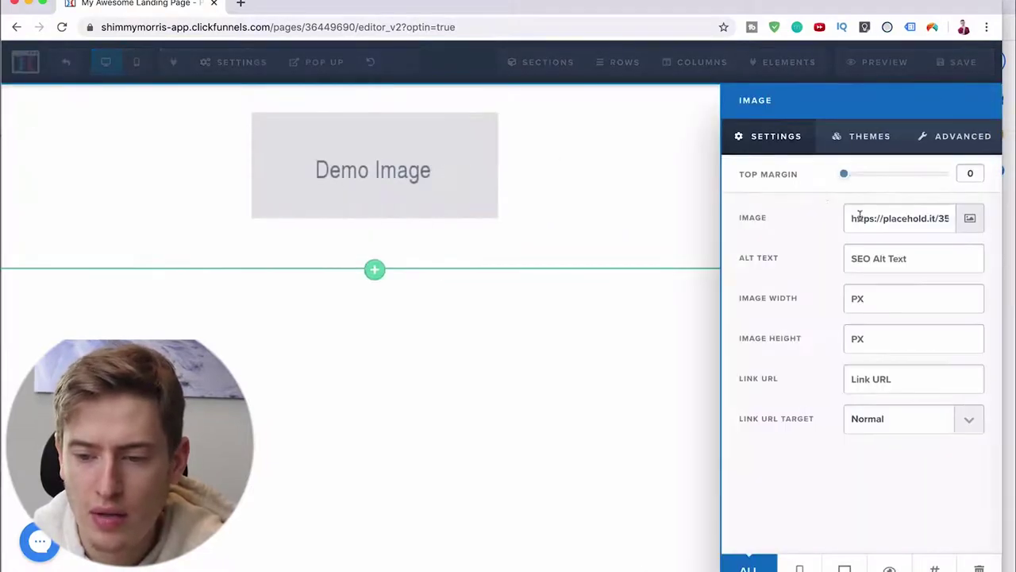
{"action": "left_click", "coordinate": [645, 241]}
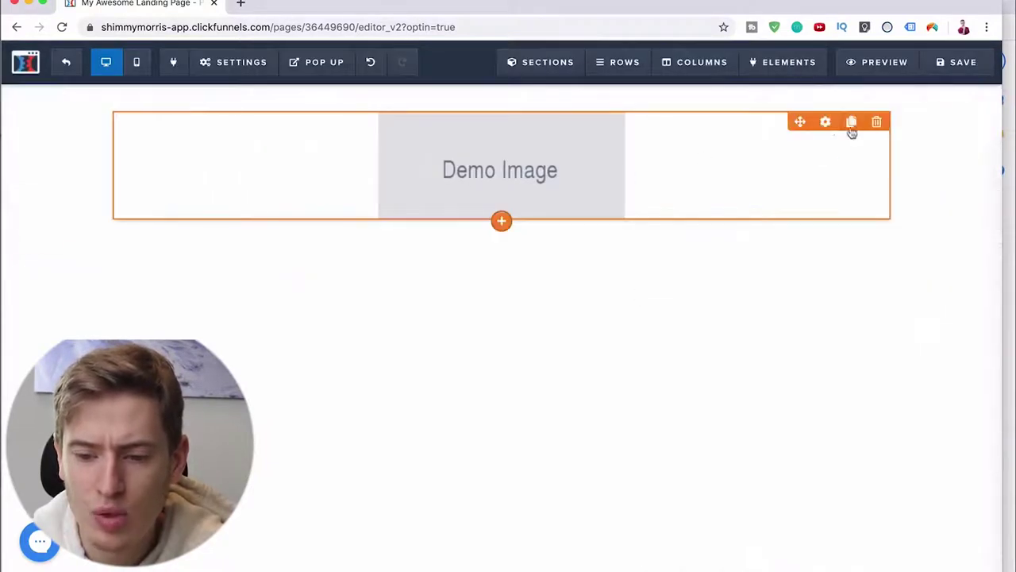
{"action": "left_click", "coordinate": [877, 124]}
{"action": "left_click", "coordinate": [635, 108]}
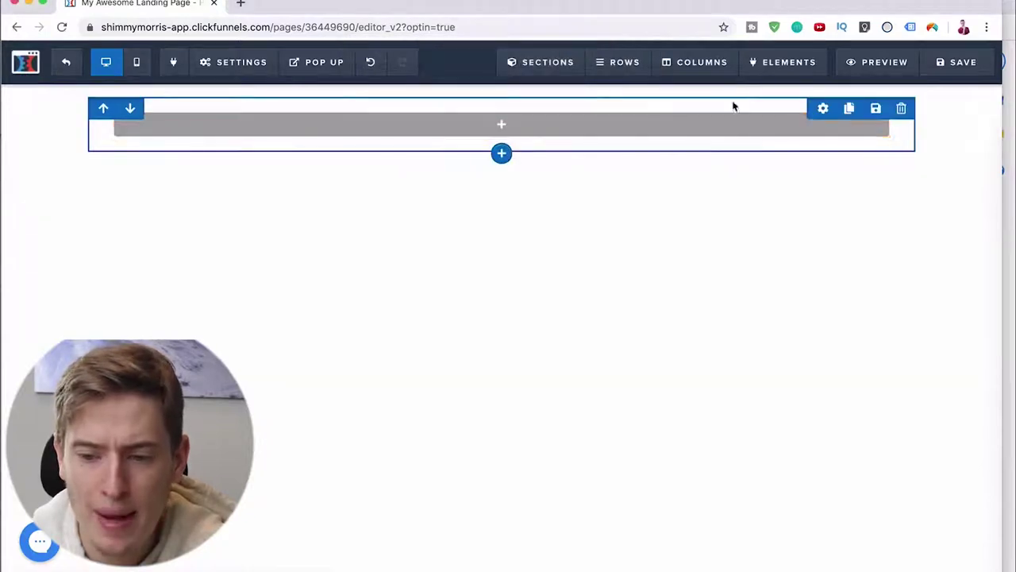
Try the yellow background color #ffe300 on the one-column row and delete the row
{"action": "left_click", "coordinate": [825, 110]}
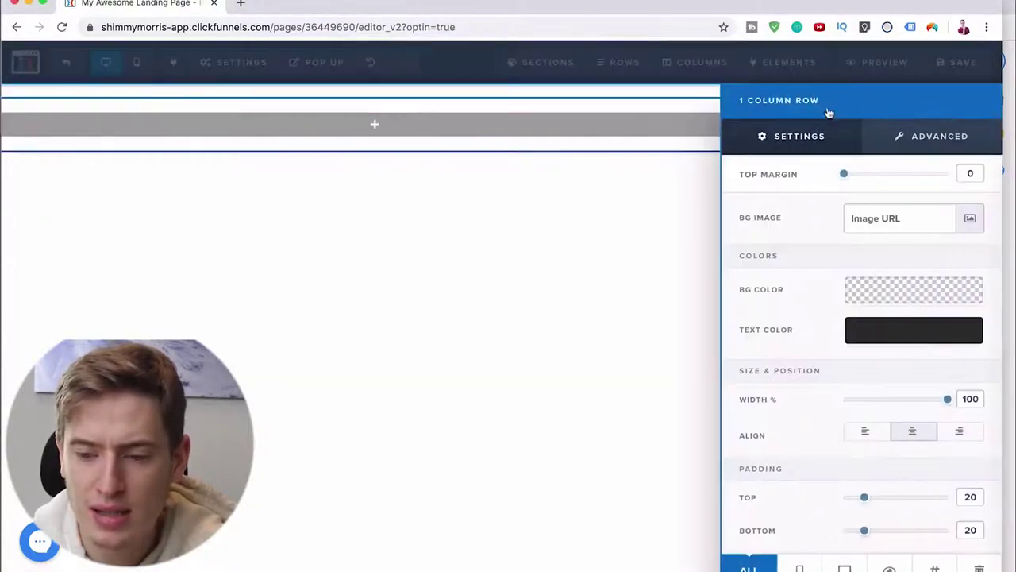
{"action": "left_click", "coordinate": [917, 305]}
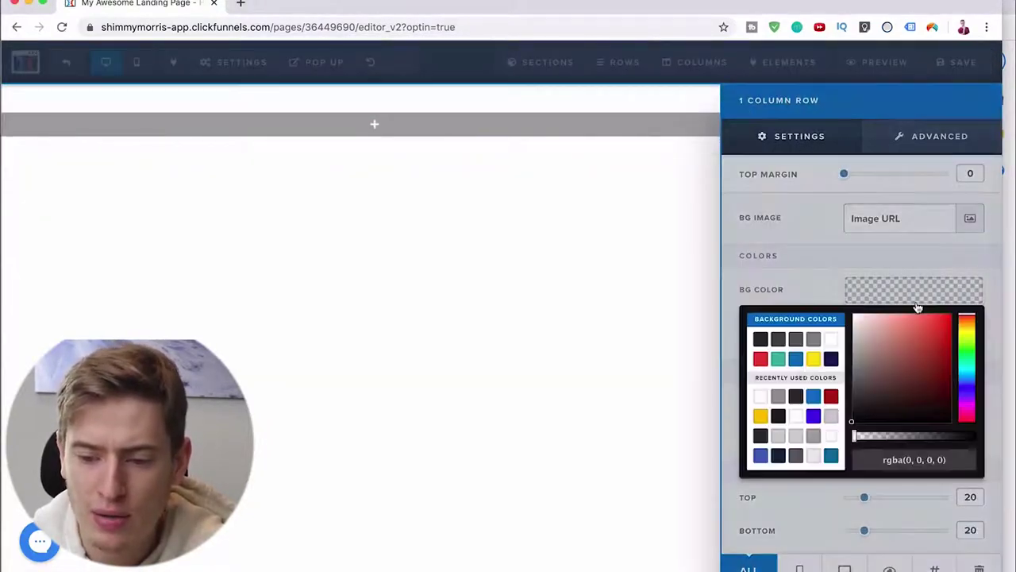
{"action": "left_click", "coordinate": [811, 361]}
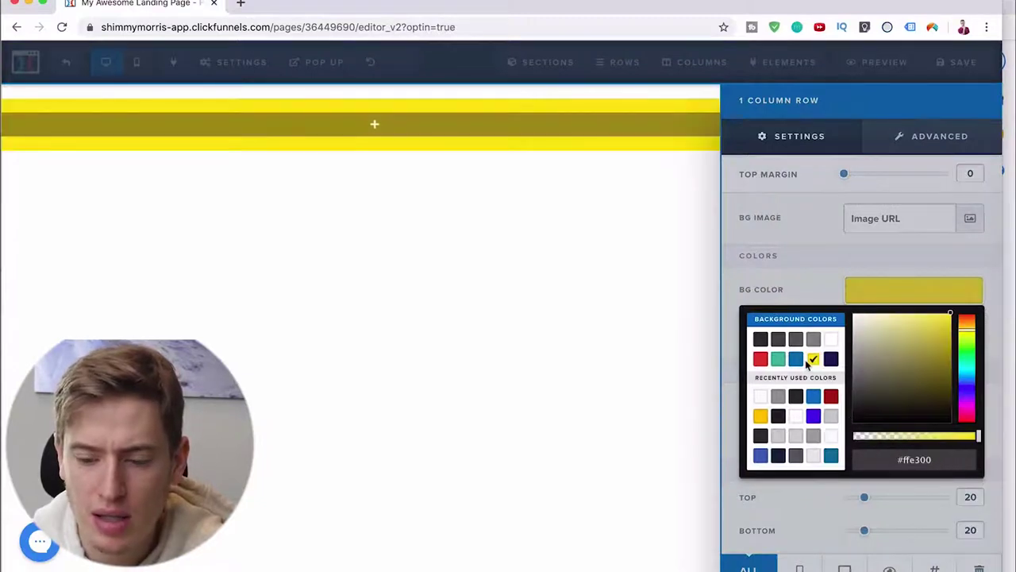
{"action": "left_click", "coordinate": [660, 334]}
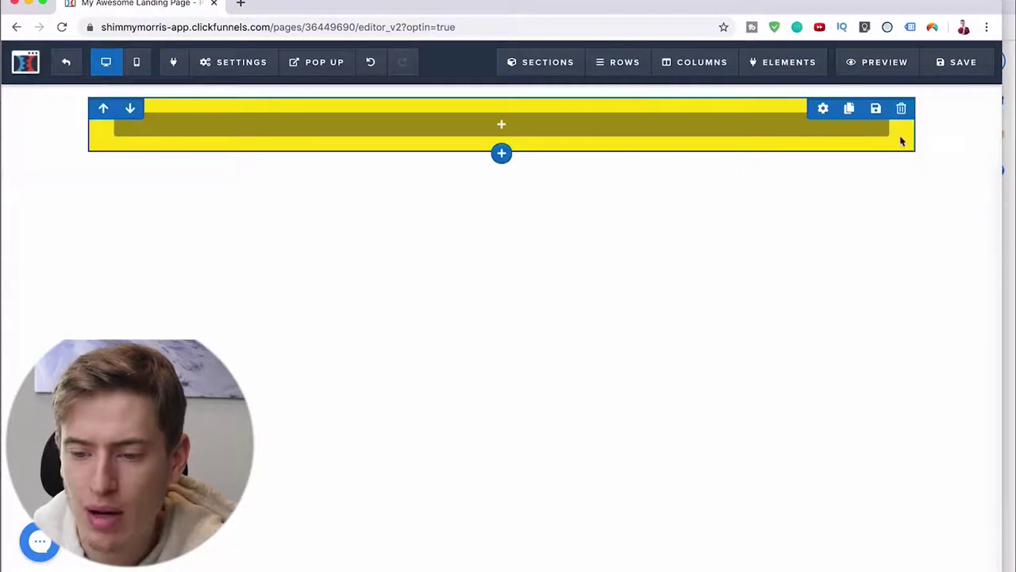
{"action": "left_click", "coordinate": [902, 110]}
{"action": "left_click", "coordinate": [623, 105]}
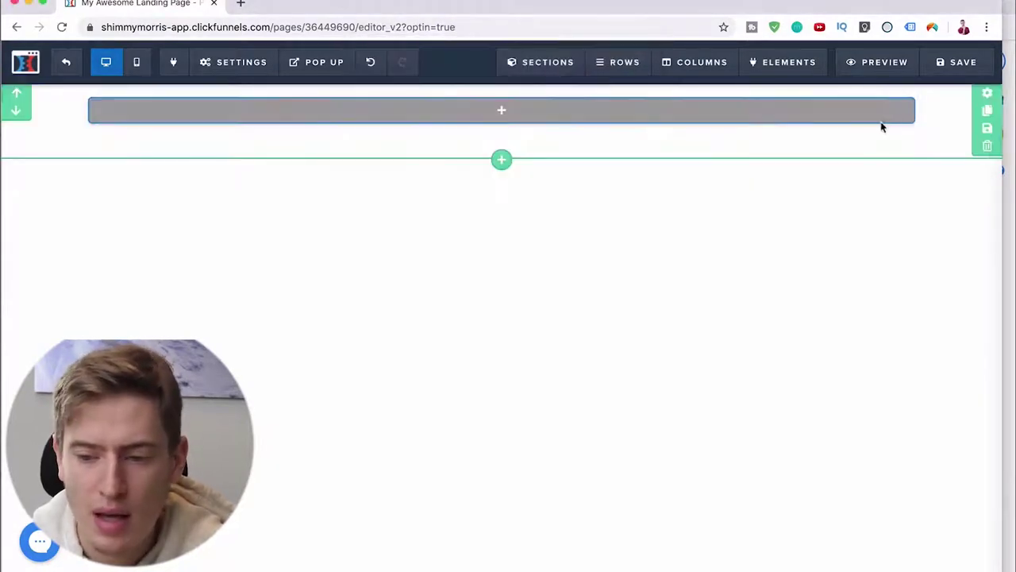
Set the full-width section's background color to the recently used golden yellow #ffc600
{"action": "left_click", "coordinate": [988, 96]}
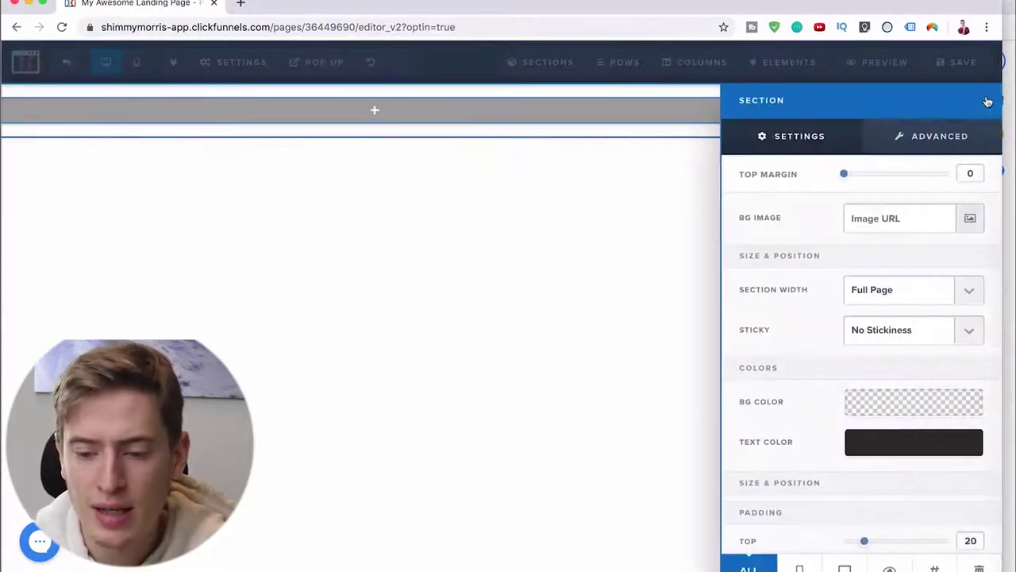
{"action": "left_click", "coordinate": [939, 405]}
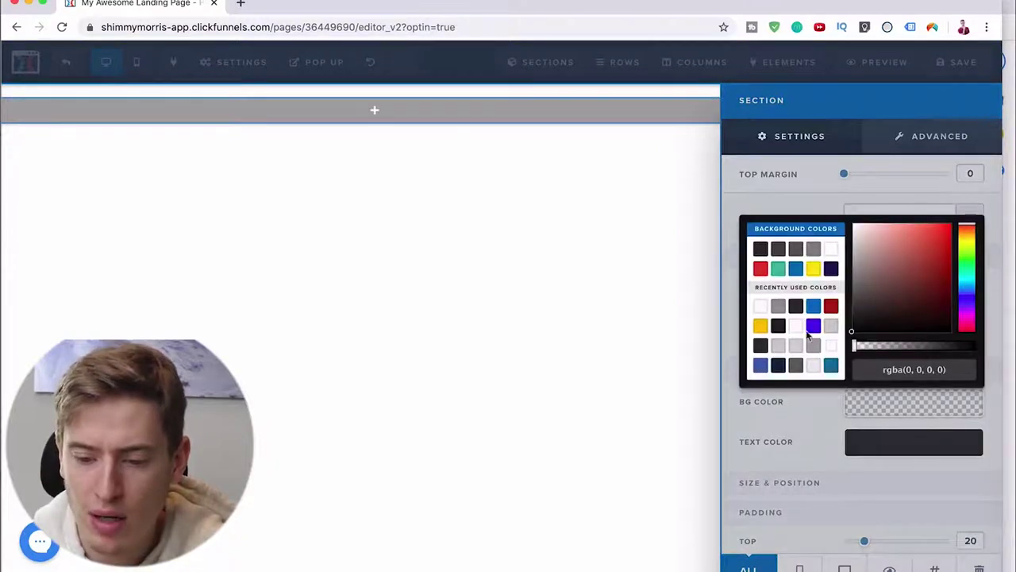
{"action": "left_click", "coordinate": [760, 327]}
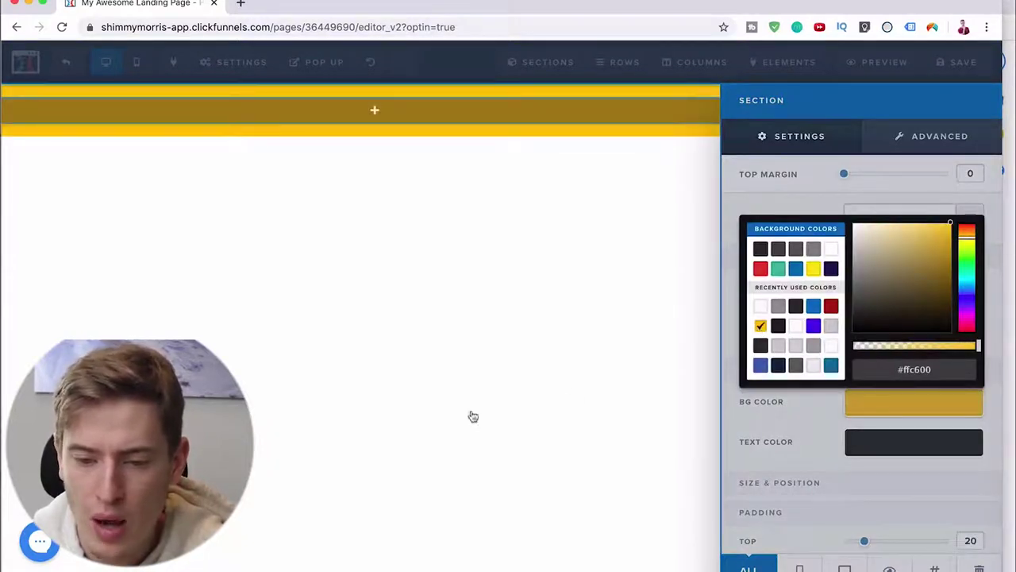
{"action": "left_click", "coordinate": [474, 417]}
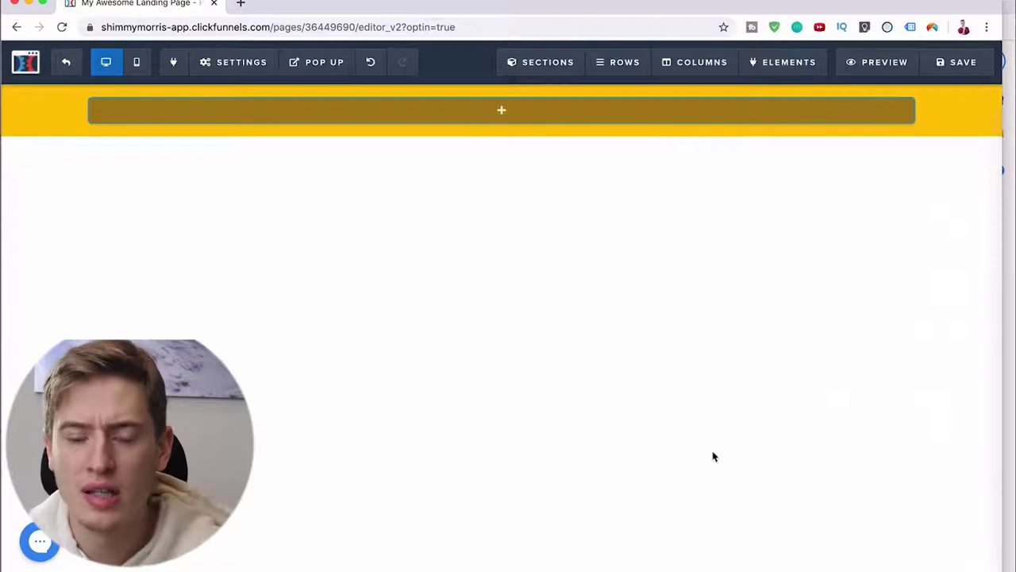
Add a two-column row to the yellow section, narrow its first column to about a quarter, and place an image element there
{"action": "left_click", "coordinate": [500, 110]}
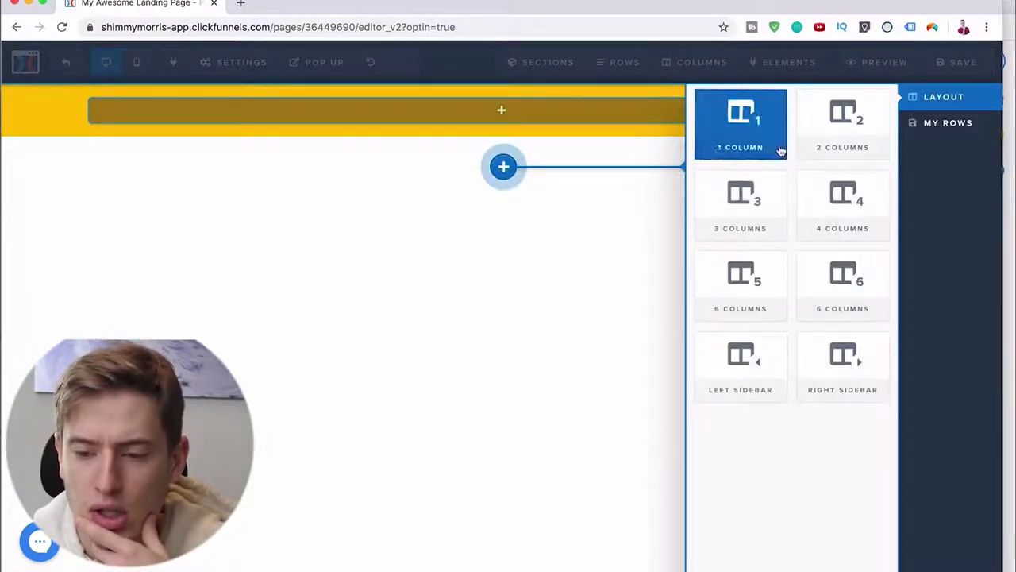
{"action": "left_click", "coordinate": [820, 128]}
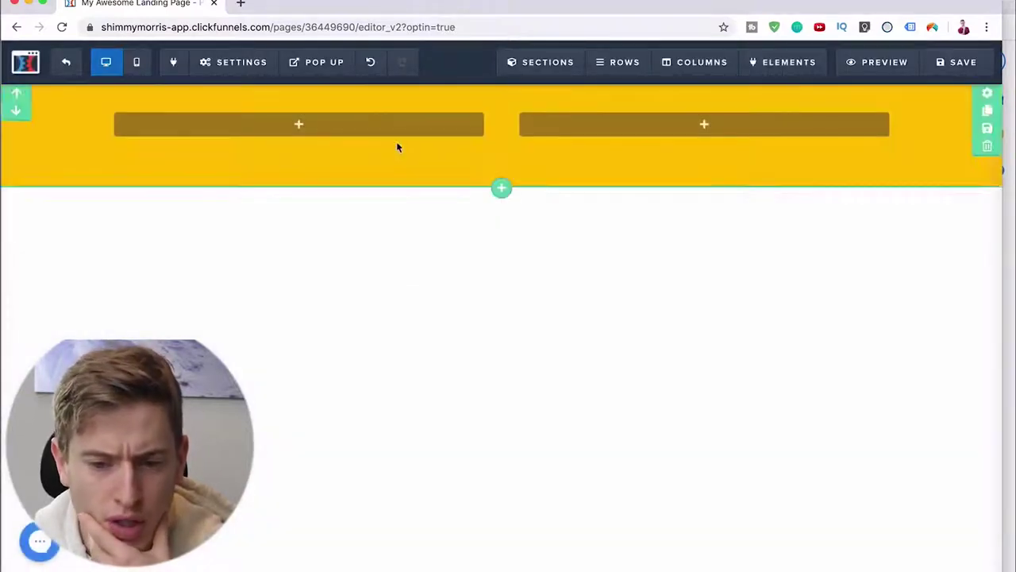
{"action": "left_click_drag", "start_coordinate": [501, 124], "coordinate": [321, 131]}
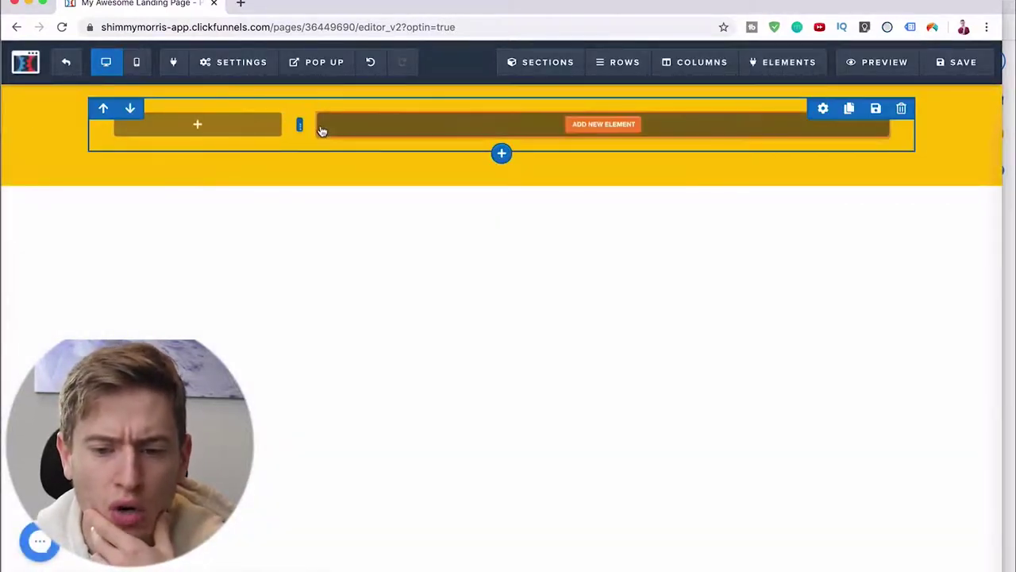
{"action": "left_click", "coordinate": [203, 125]}
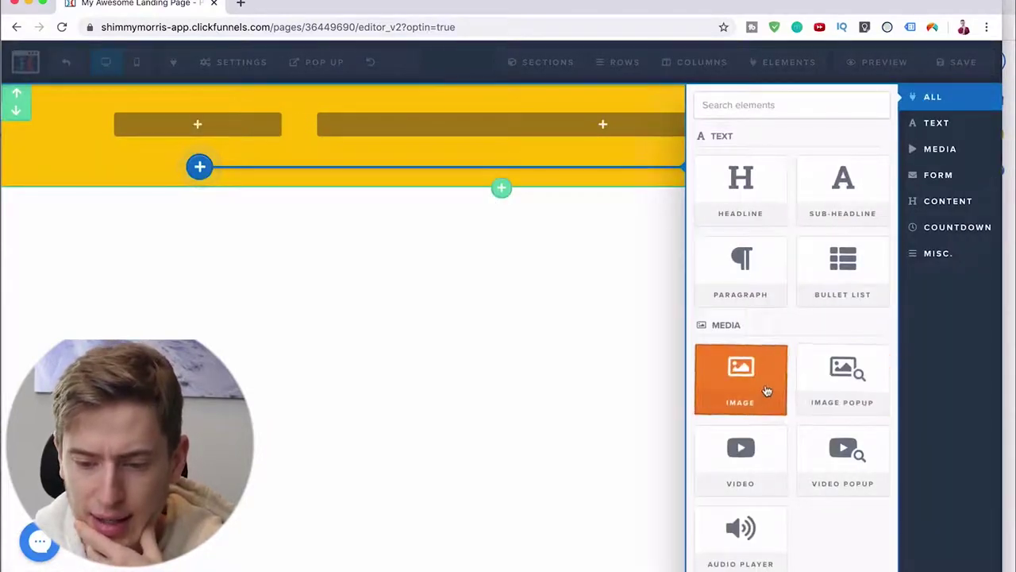
{"action": "left_click", "coordinate": [767, 390]}
{"action": "left_click", "coordinate": [611, 122]}
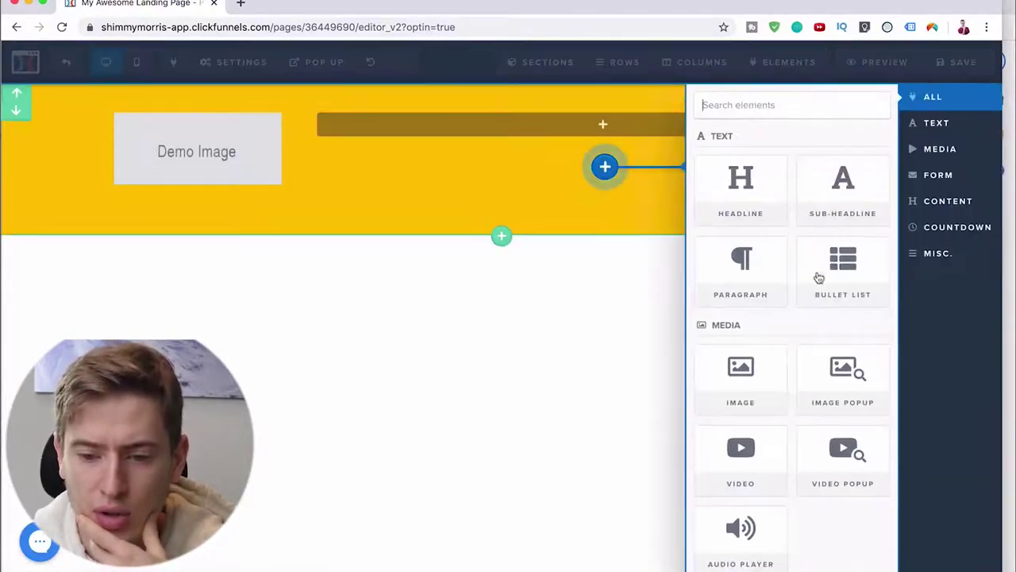
{"action": "left_click", "coordinate": [740, 383]}
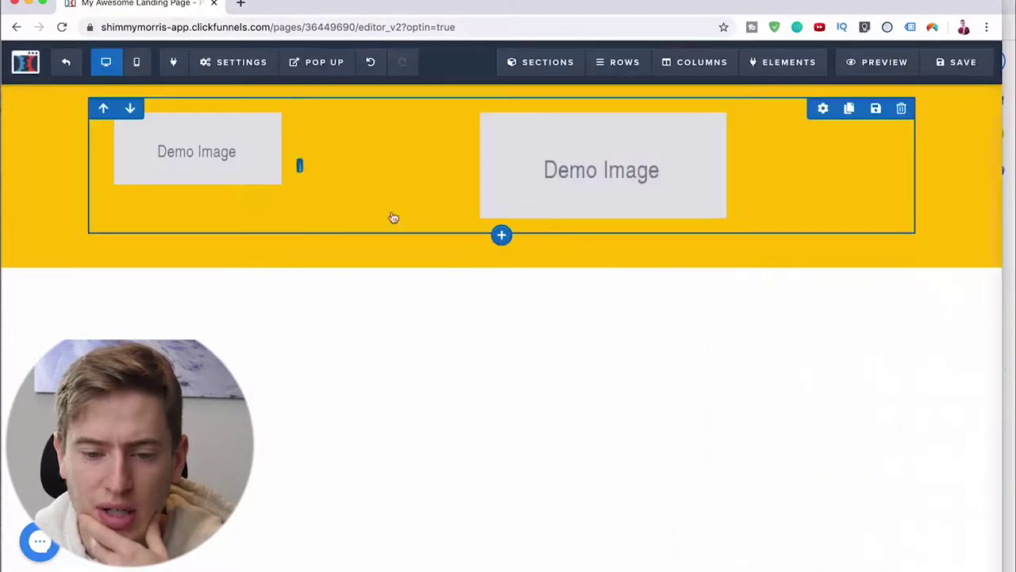
{"action": "left_click", "coordinate": [689, 164]}
{"action": "left_click", "coordinate": [616, 237]}
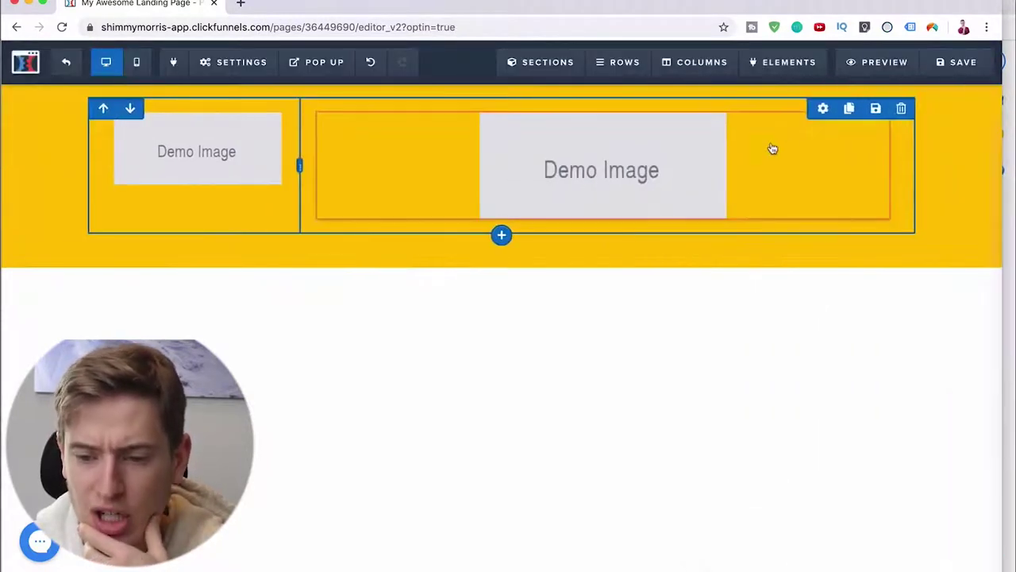
{"action": "left_click", "coordinate": [878, 122]}
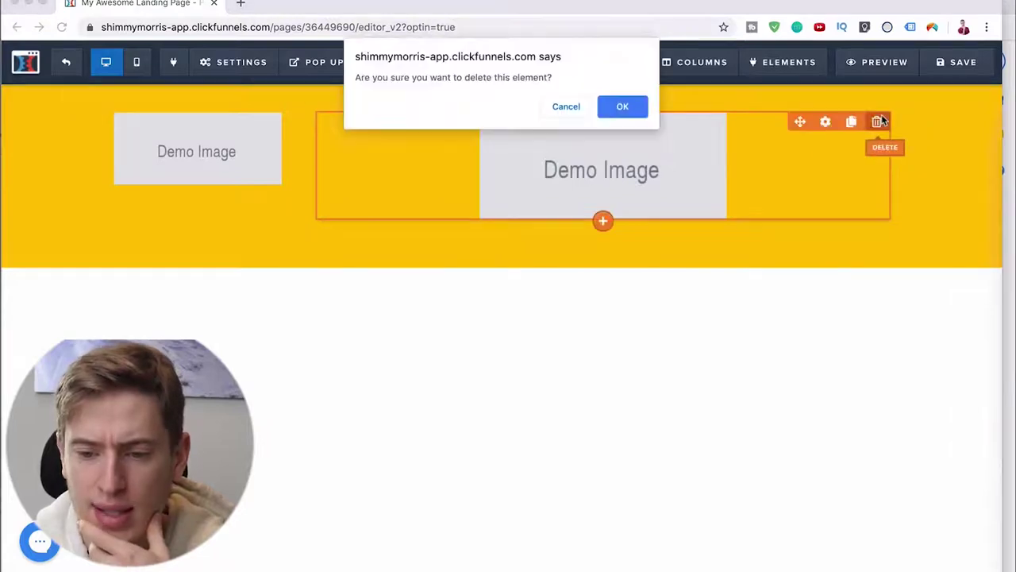
{"action": "left_click", "coordinate": [619, 107]}
Add a headline element to the wider column and set its text to "Do you want to get fit?"
{"action": "left_click", "coordinate": [597, 124]}
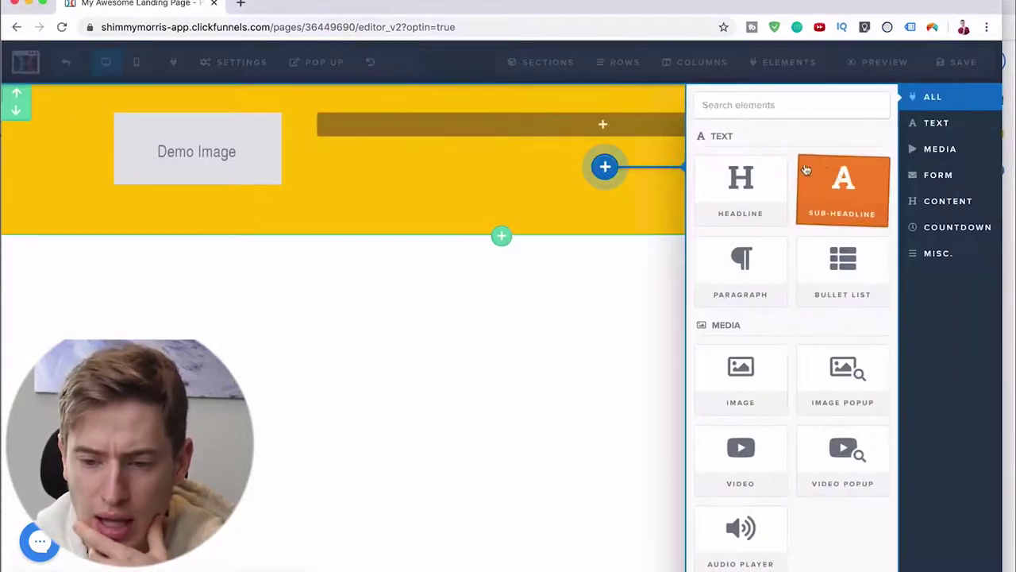
{"action": "left_click", "coordinate": [748, 170]}
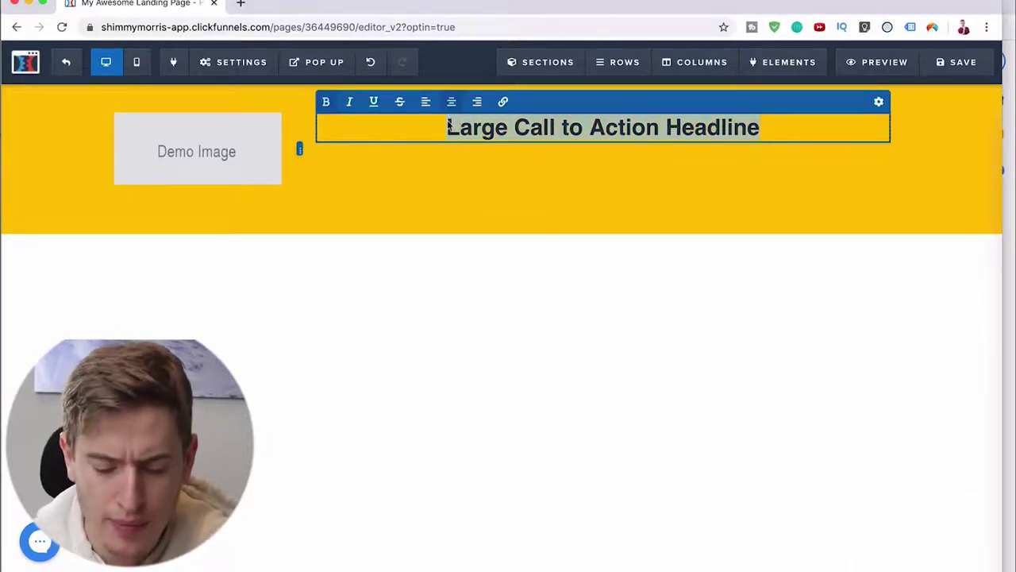
{"action": "type", "text": "Do you want to get "}
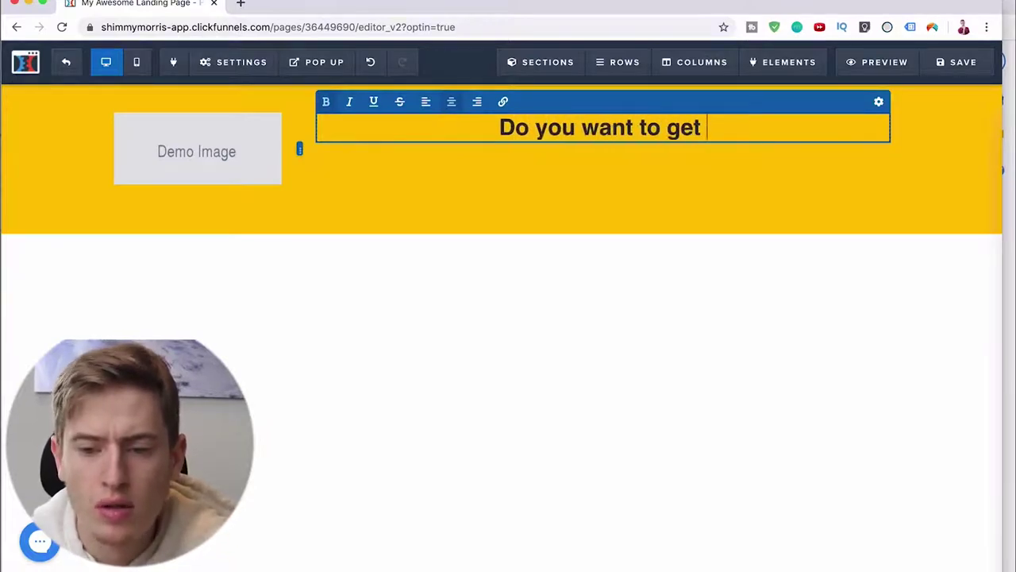
{"action": "type", "text": "fit?"}
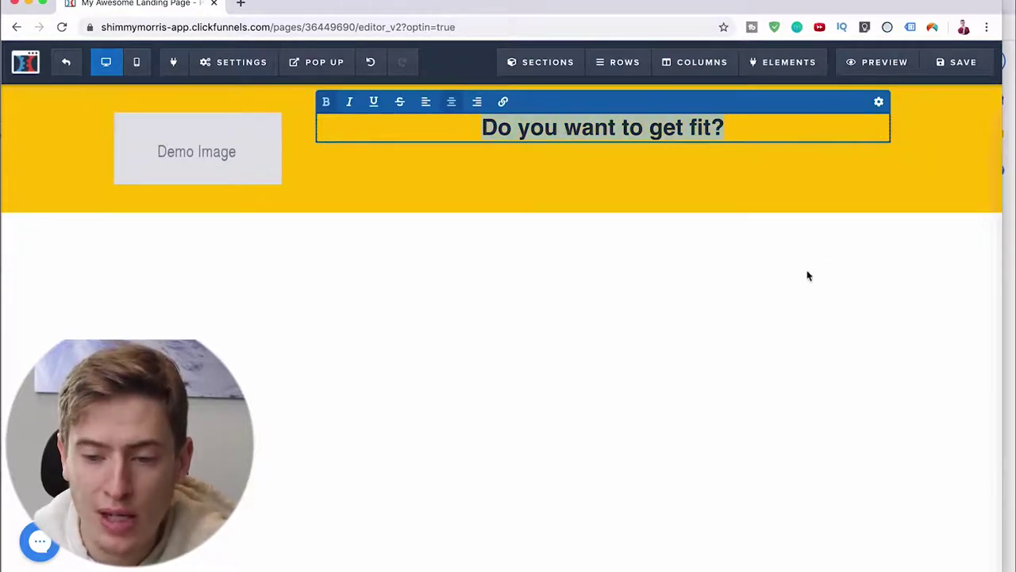
{"action": "left_click", "coordinate": [800, 289]}
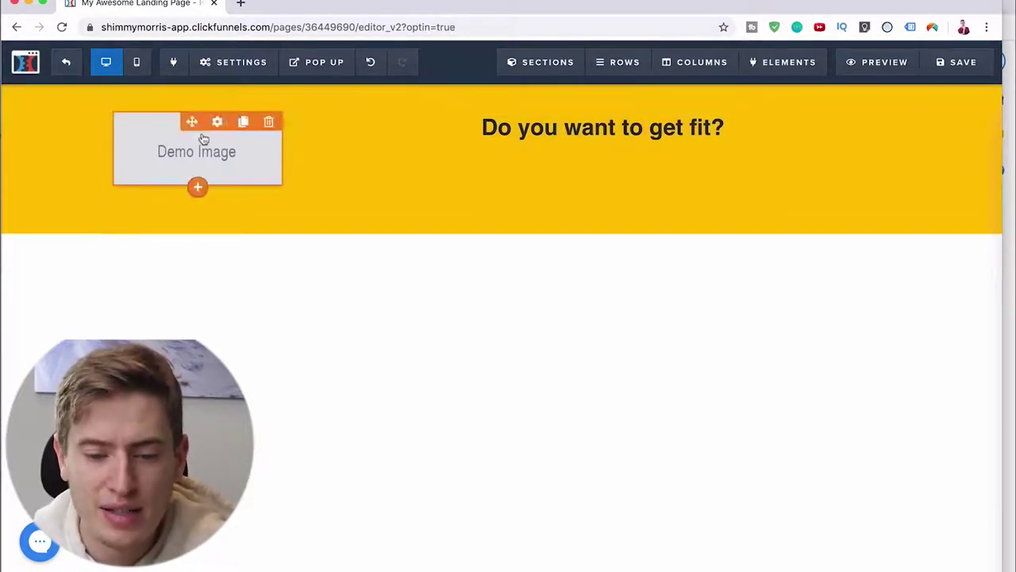
Open the Unsplash website in a new browser tab to find a picture for the image element
{"action": "left_click", "coordinate": [240, 3]}
{"action": "type", "text": "un"}
{"action": "key", "text": "Return"}
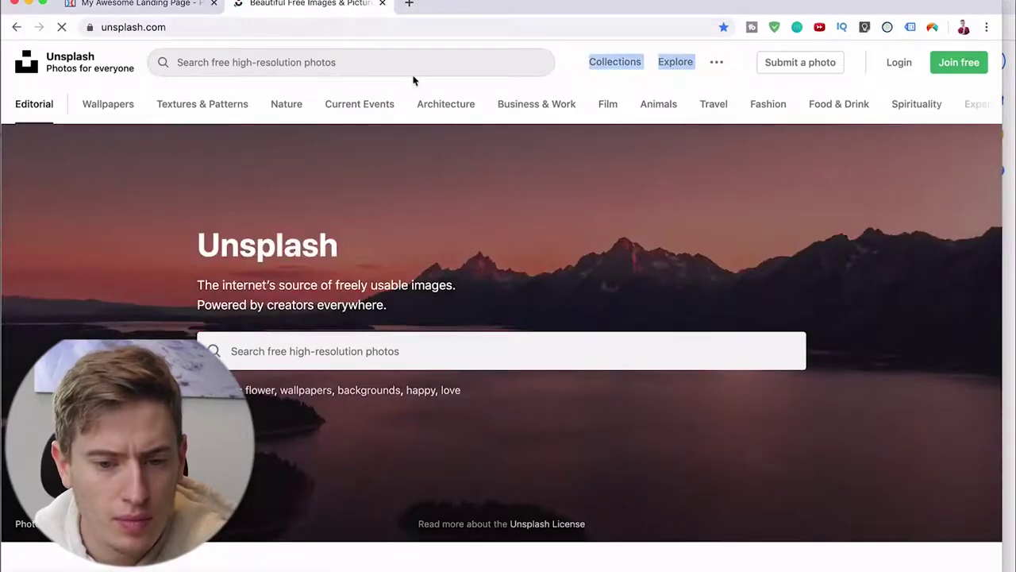
Search Unsplash for "personal training" and download the photo of the woman about to lift a barbell
{"action": "left_click", "coordinate": [413, 74]}
{"action": "type", "text": "perso"}
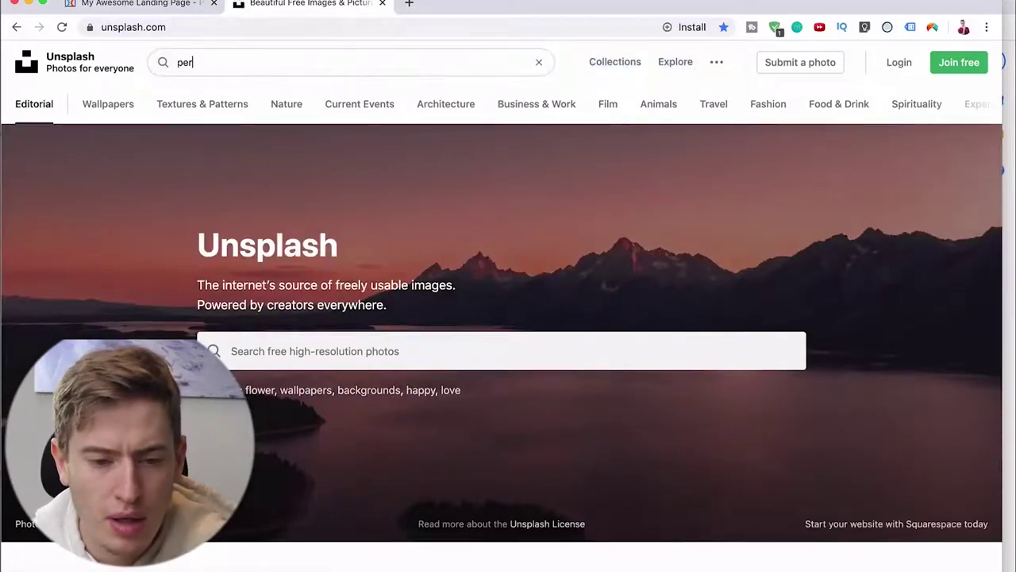
{"action": "type", "text": "nal training"}
{"action": "key", "text": "Return"}
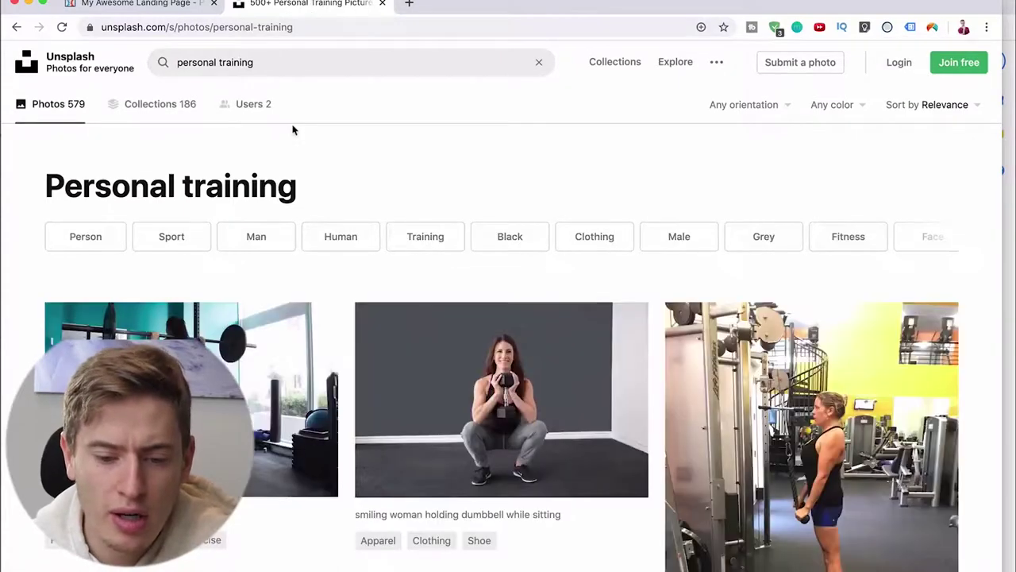
{"action": "scroll", "coordinate": [292, 127], "scroll_direction": "down", "scroll_amount": 5}
{"action": "scroll", "coordinate": [292, 129], "scroll_direction": "down", "scroll_amount": 10}
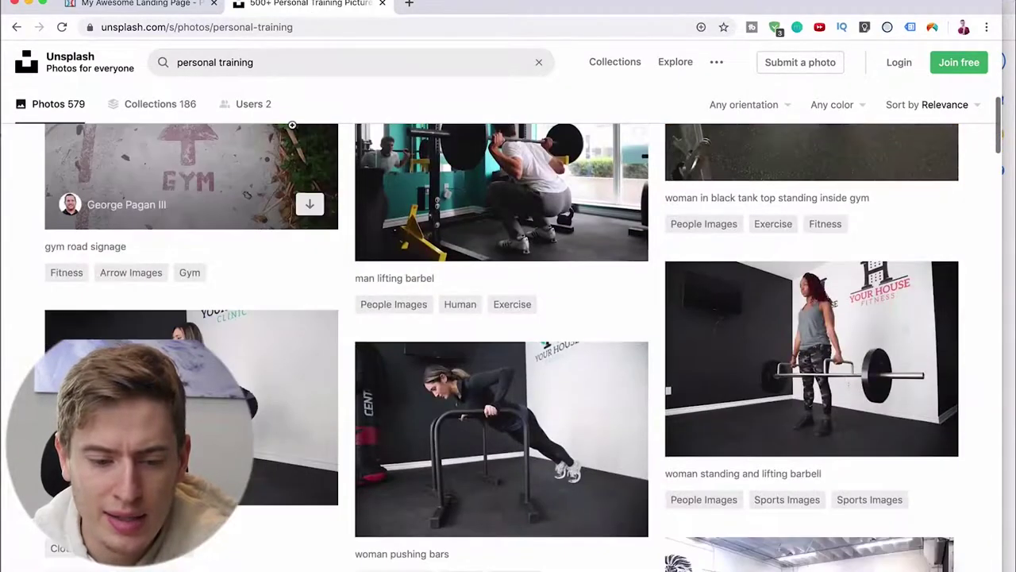
{"action": "scroll", "coordinate": [294, 130], "scroll_direction": "down", "scroll_amount": 7}
{"action": "scroll", "coordinate": [293, 130], "scroll_direction": "up", "scroll_amount": 1}
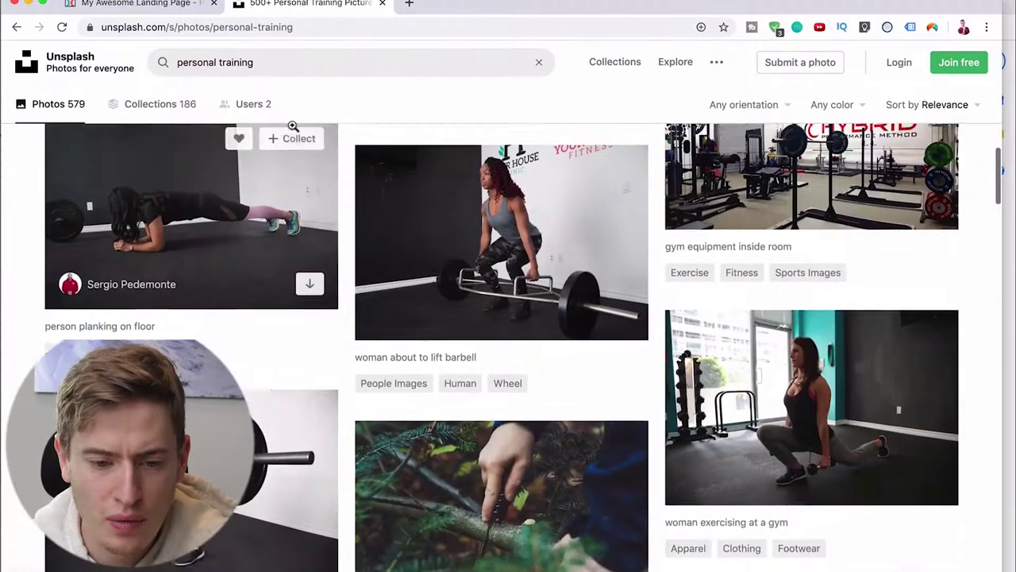
{"action": "left_click", "coordinate": [425, 246]}
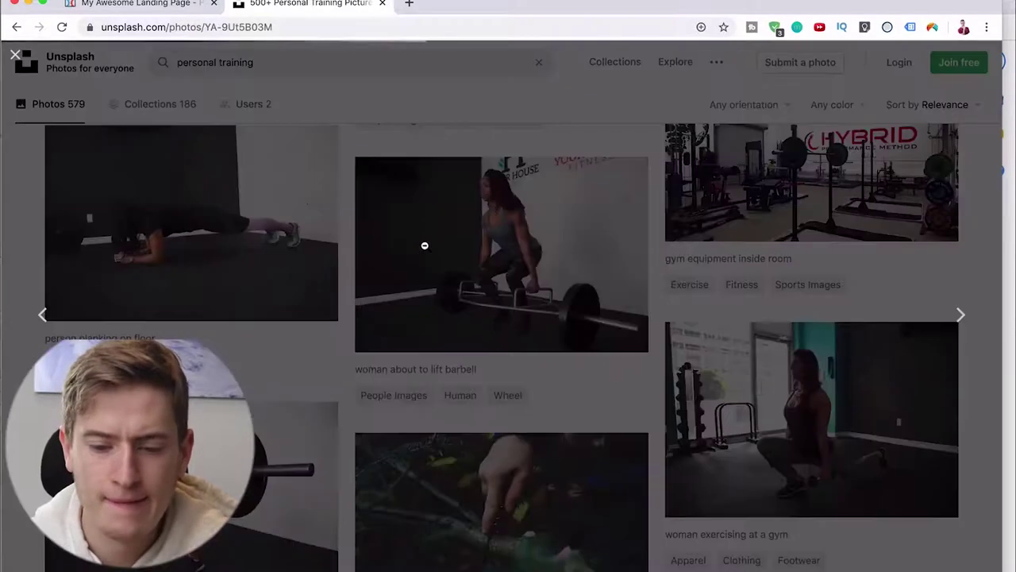
{"action": "left_click", "coordinate": [844, 87]}
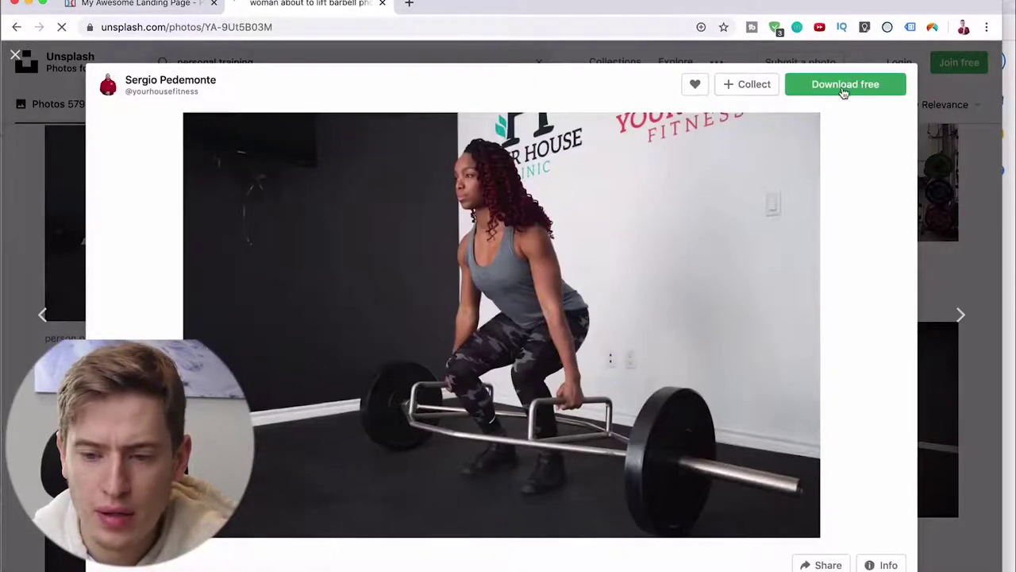
Back in the ClickFunnels editor, upload the downloaded barbell photo and use it for the image element in the yellow section
{"action": "left_click", "coordinate": [142, 5]}
{"action": "left_click", "coordinate": [192, 148]}
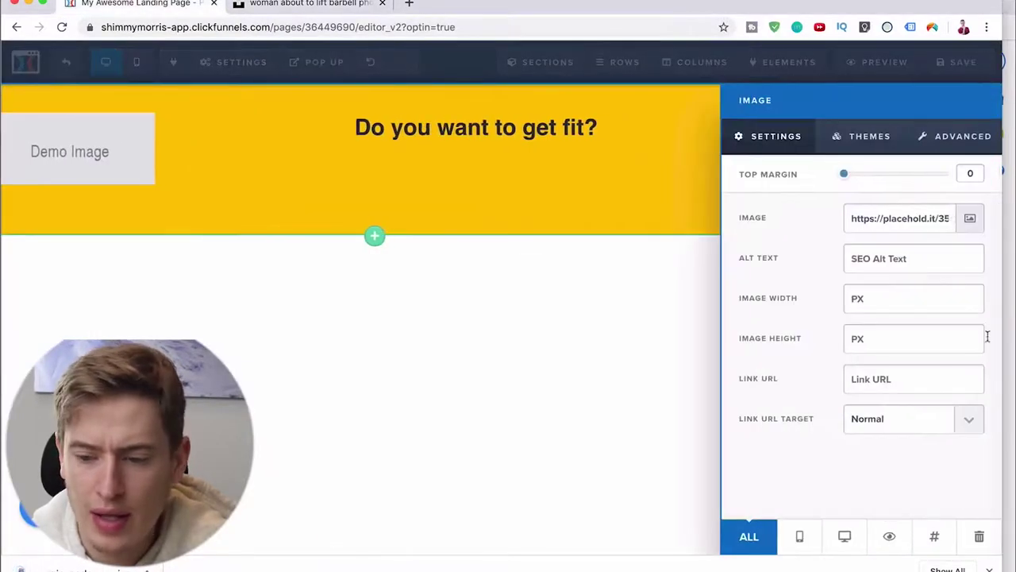
{"action": "left_click", "coordinate": [971, 218]}
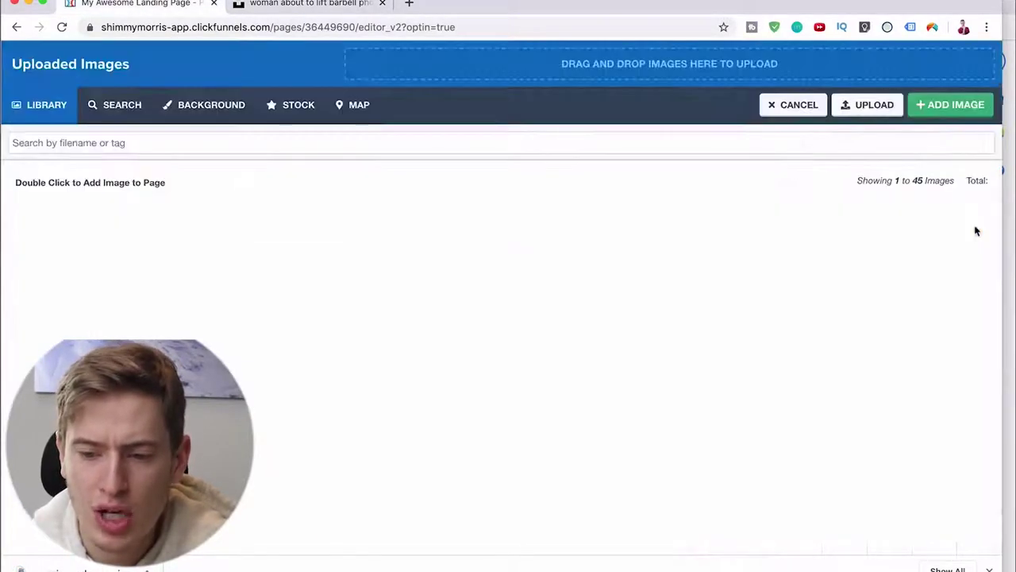
{"action": "left_click", "coordinate": [817, 56]}
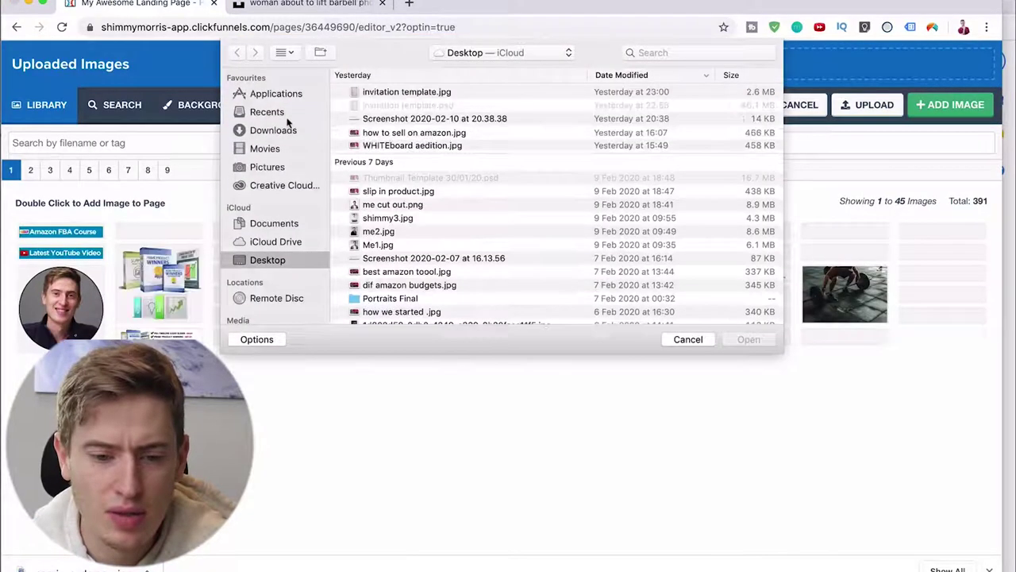
{"action": "left_click", "coordinate": [273, 131]}
{"action": "double_click", "coordinate": [367, 92]}
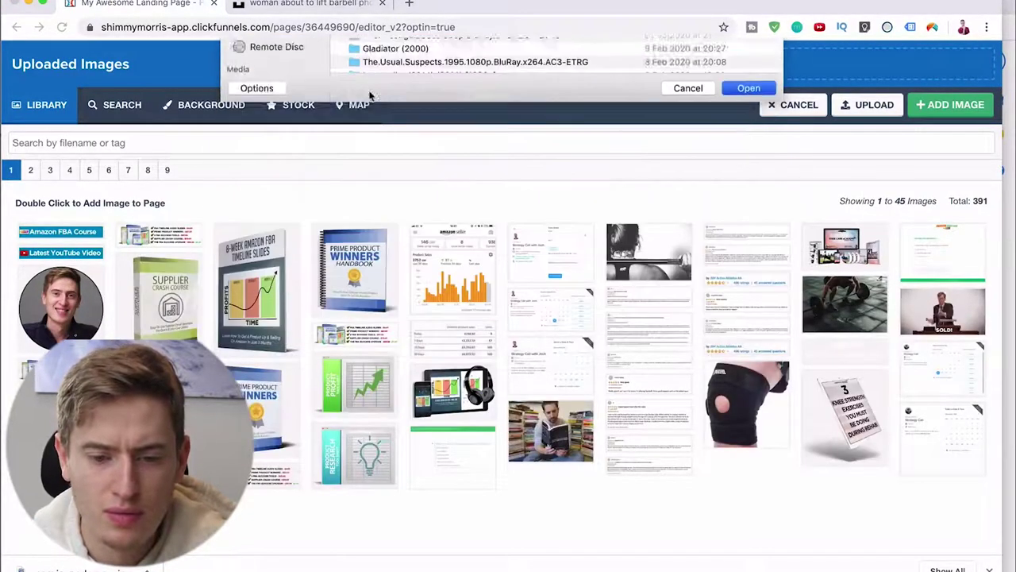
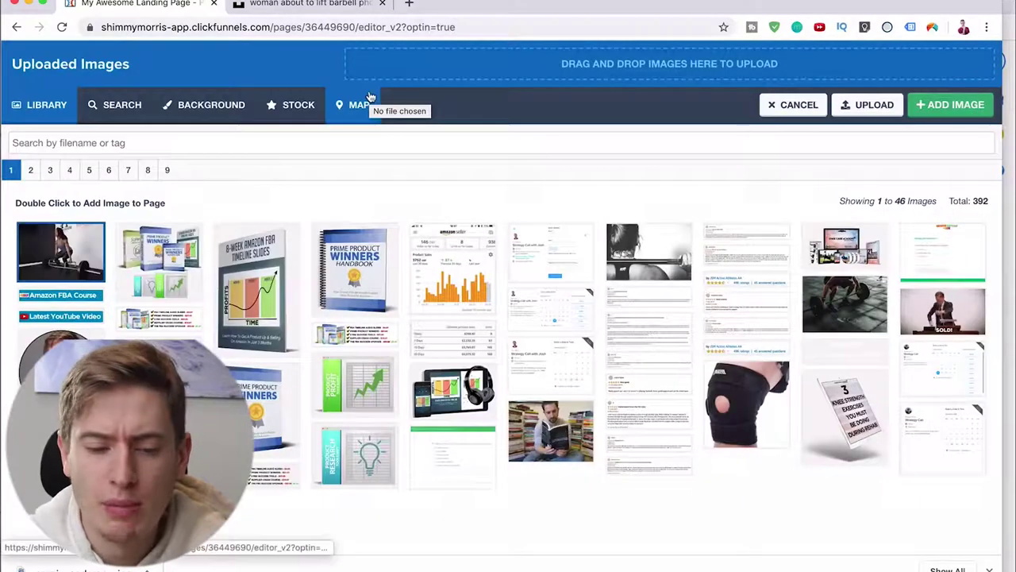
{"action": "double_click", "coordinate": [75, 243]}
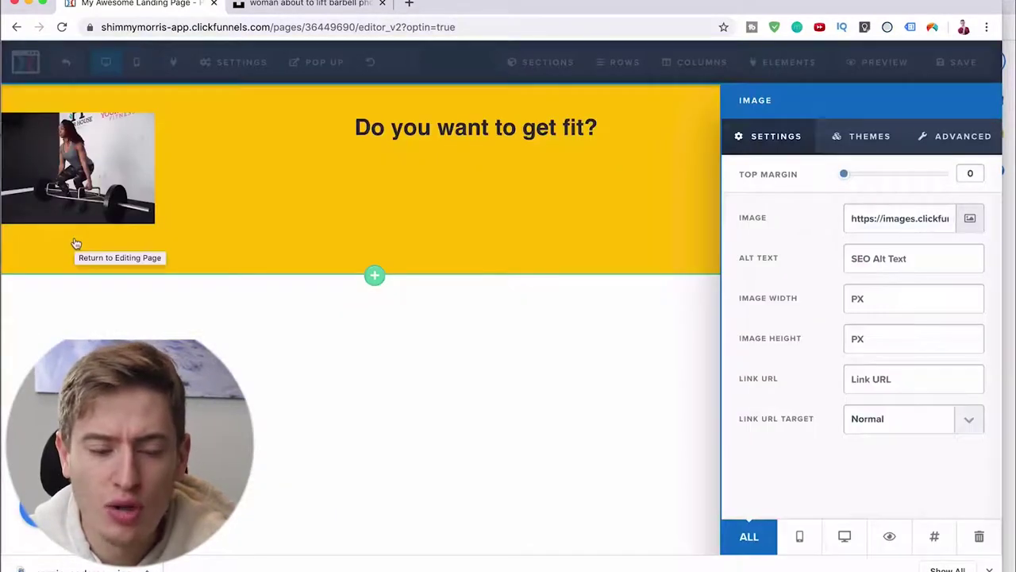
Apply the white-bordered theme to the barbell image
{"action": "left_click", "coordinate": [852, 138]}
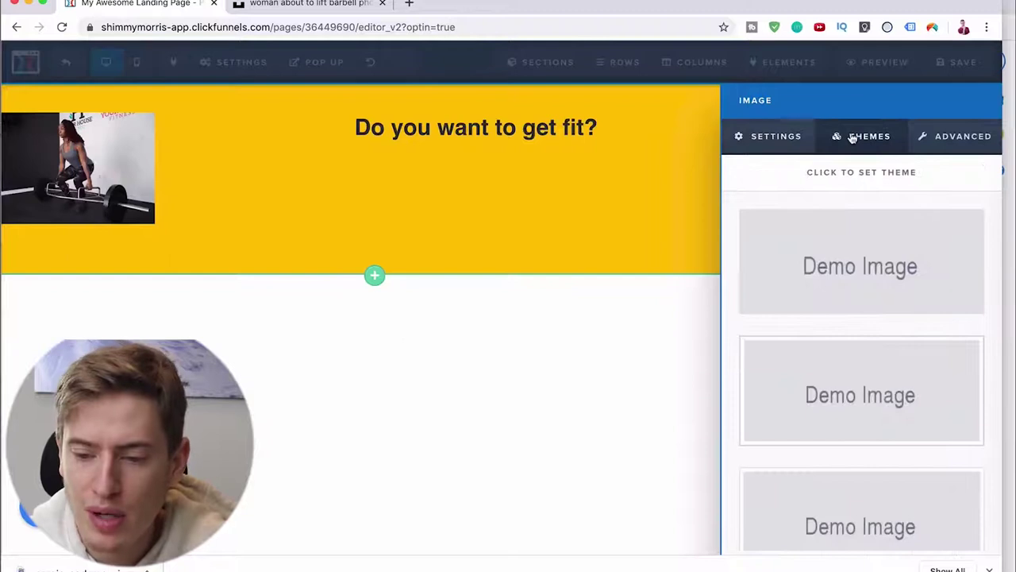
{"action": "left_click", "coordinate": [842, 232]}
{"action": "left_click", "coordinate": [651, 390]}
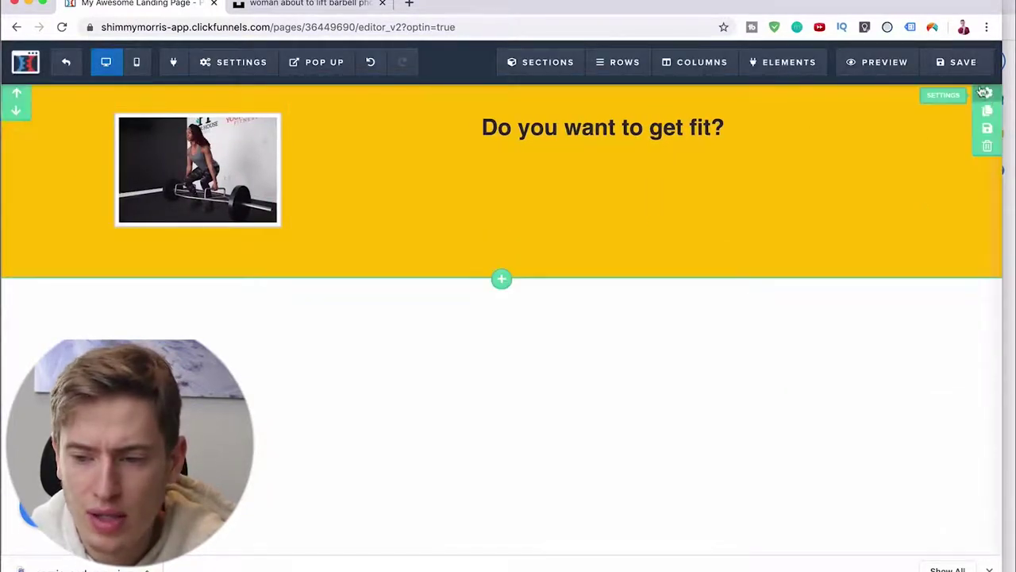
Set the yellow section's top and bottom padding to 0
{"action": "left_click", "coordinate": [989, 103]}
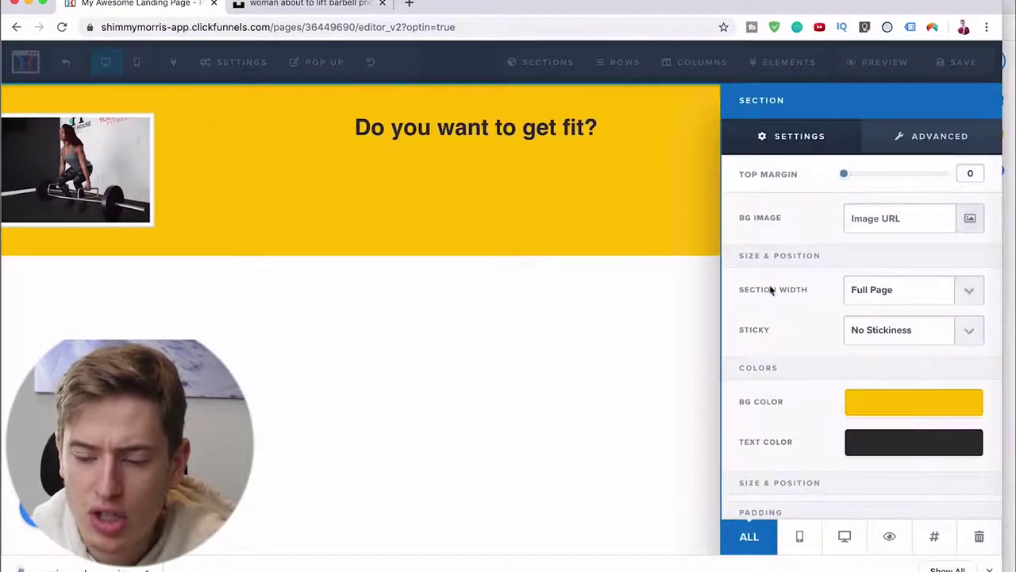
{"action": "scroll", "coordinate": [856, 262], "scroll_direction": "down", "scroll_amount": 2}
{"action": "left_click_drag", "start_coordinate": [864, 464], "coordinate": [818, 468]}
{"action": "left_click_drag", "start_coordinate": [867, 433], "coordinate": [829, 436]}
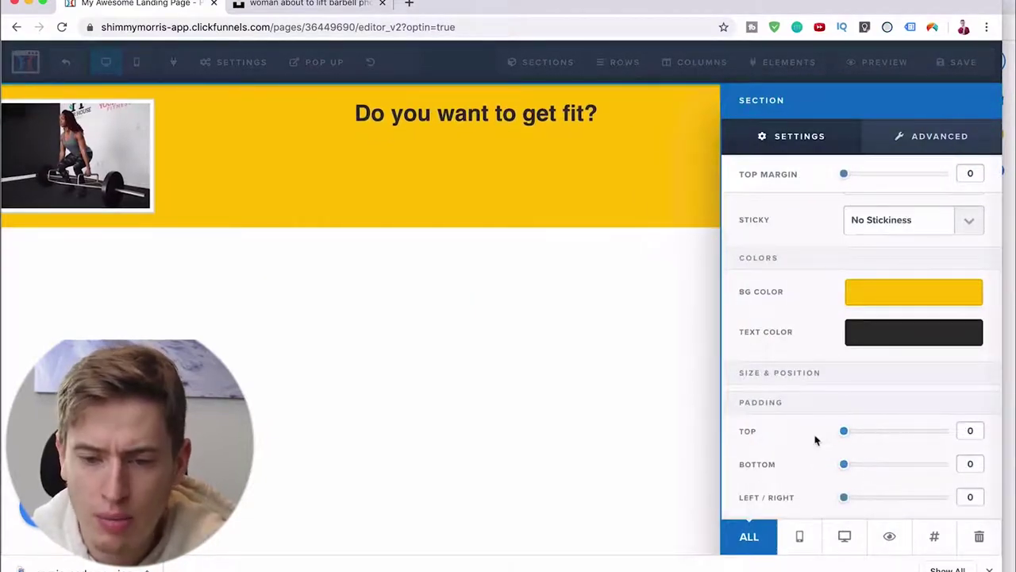
{"action": "left_click", "coordinate": [658, 351]}
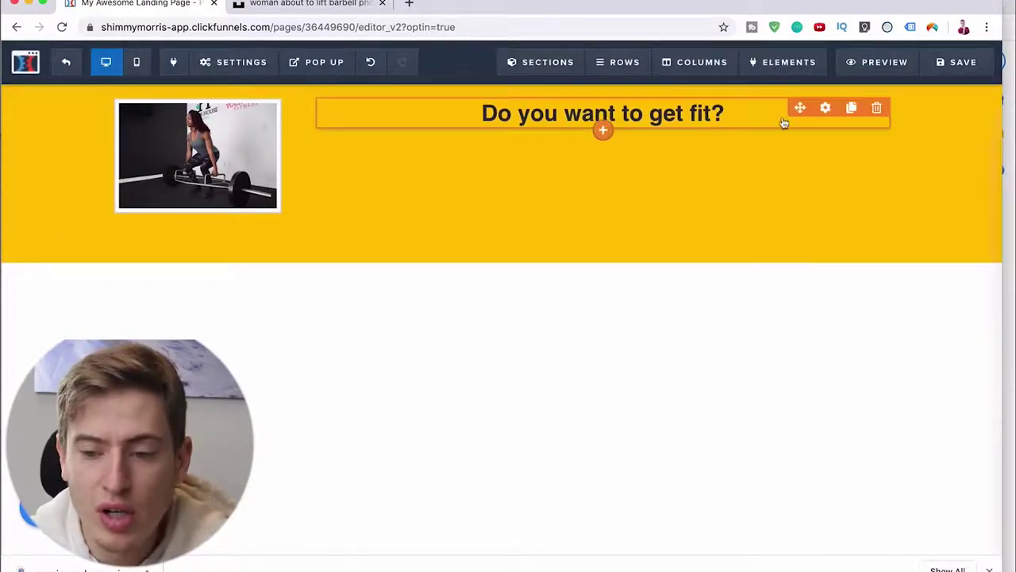
Increase the headline's font size to 62 and adjust its top margin so it sits roughly level with the image's middle
{"action": "left_click", "coordinate": [825, 108]}
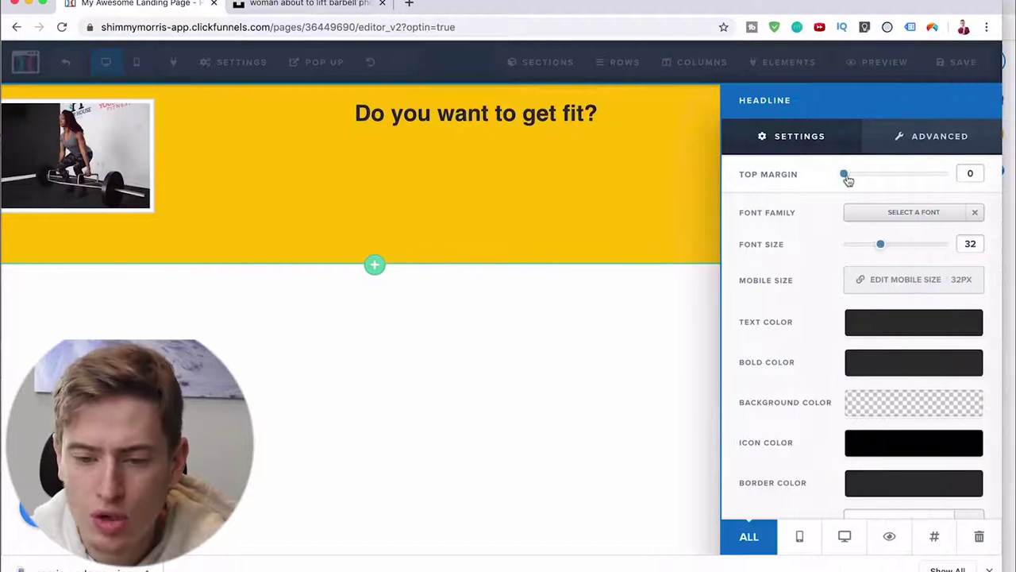
{"action": "left_click_drag", "start_coordinate": [848, 180], "coordinate": [904, 183]}
{"action": "left_click_drag", "start_coordinate": [883, 251], "coordinate": [930, 245]}
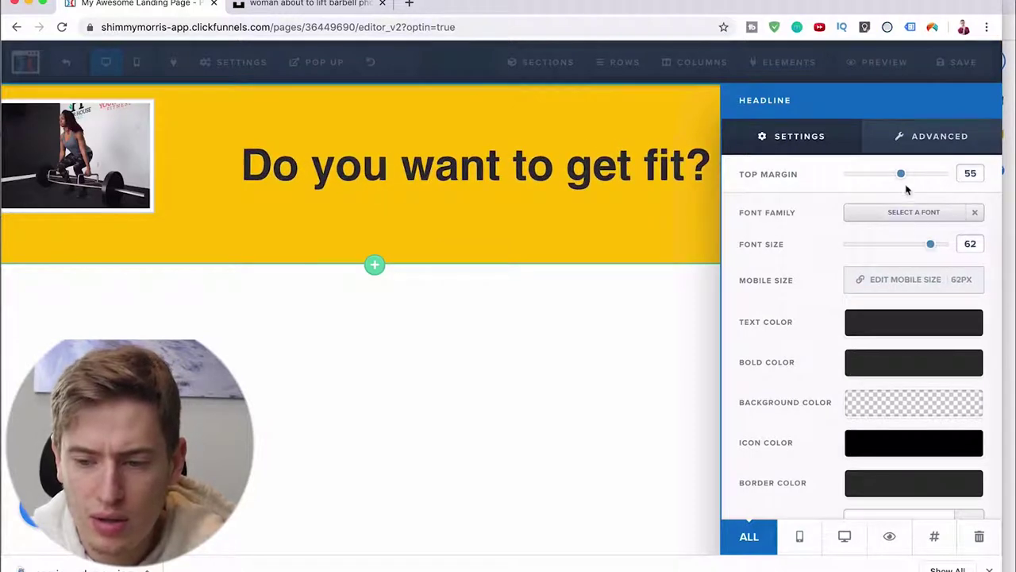
{"action": "left_click_drag", "start_coordinate": [900, 180], "coordinate": [884, 181]}
{"action": "left_click", "coordinate": [593, 408]}
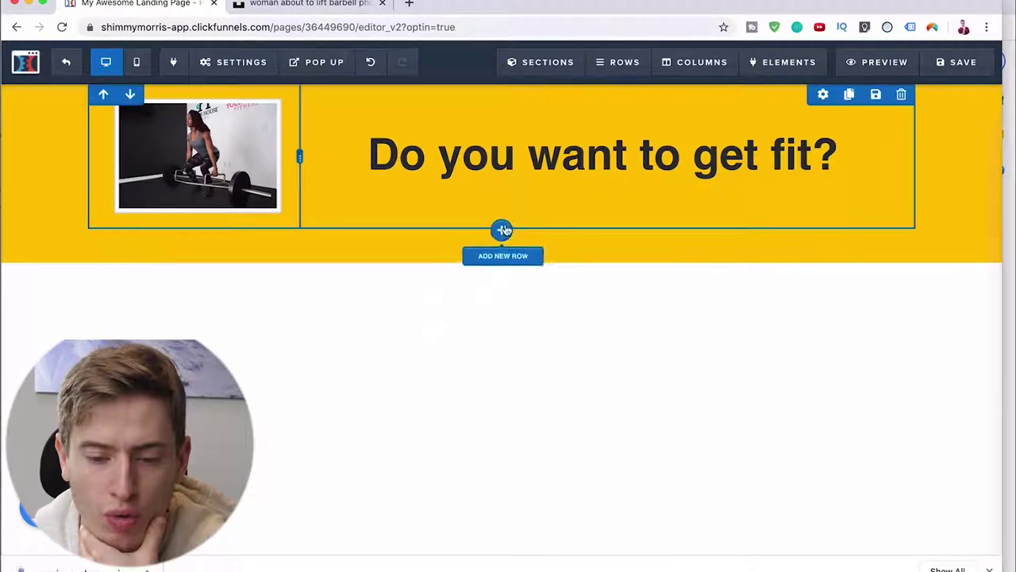
Add a medium section with a two-column row below the yellow section, and start adding an element to its first column
{"action": "left_click", "coordinate": [501, 265]}
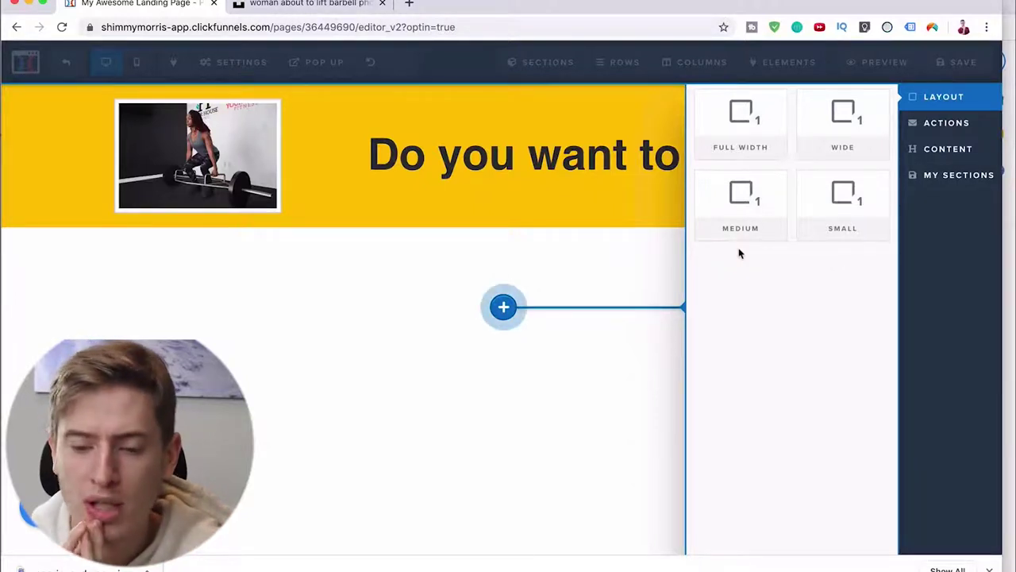
{"action": "left_click", "coordinate": [765, 216]}
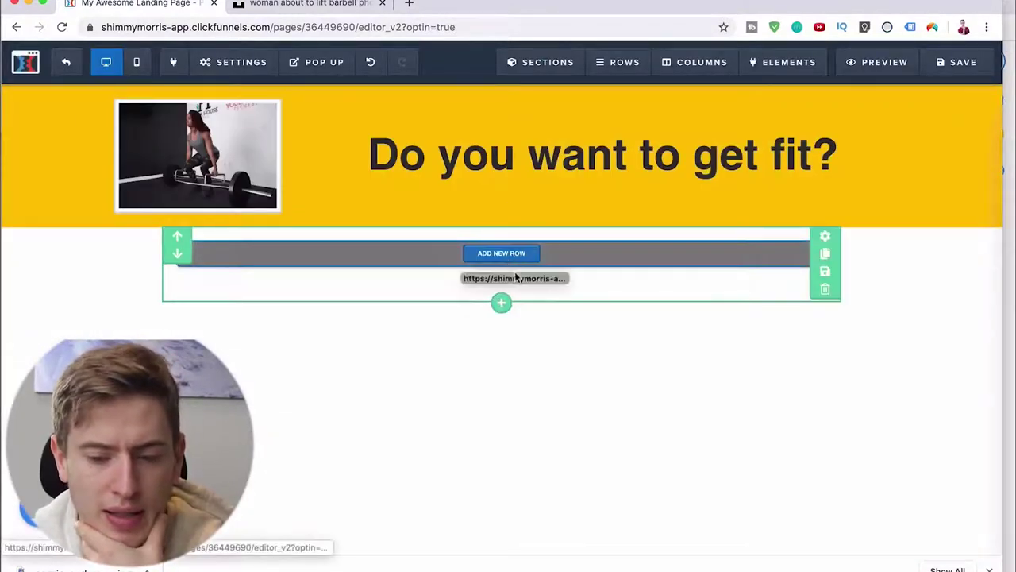
{"action": "left_click", "coordinate": [501, 254]}
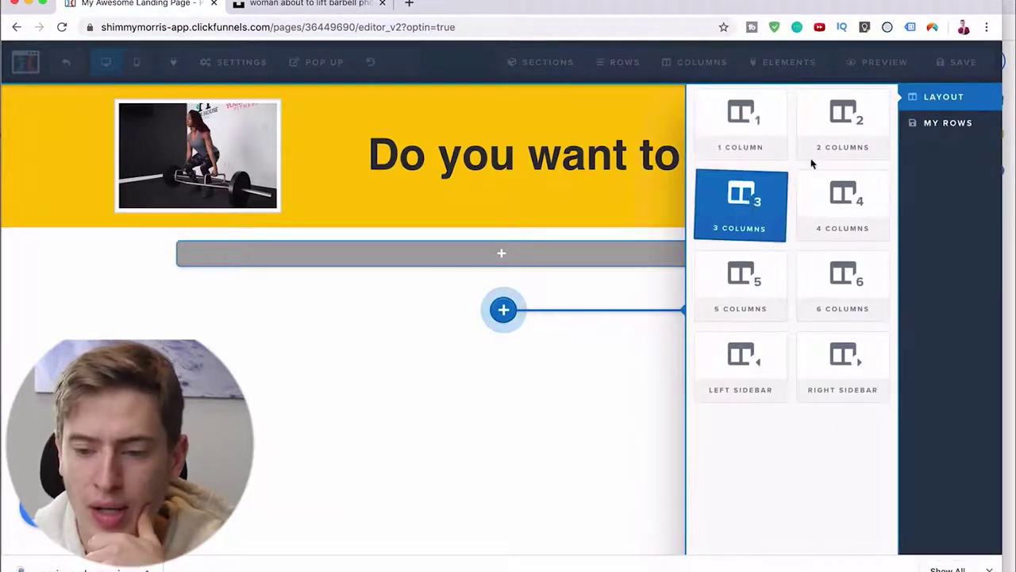
{"action": "left_click", "coordinate": [839, 141]}
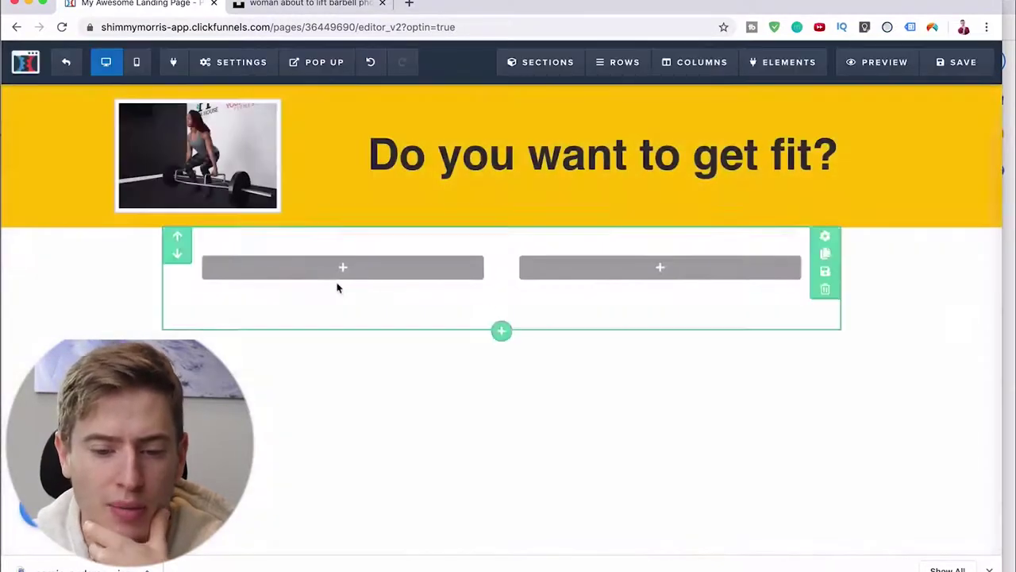
{"action": "left_click", "coordinate": [343, 267]}
In the other browser tab, search Google Images for "fitness ebook" and save the "Strong Advice" book cover image
{"action": "left_click", "coordinate": [339, 8]}
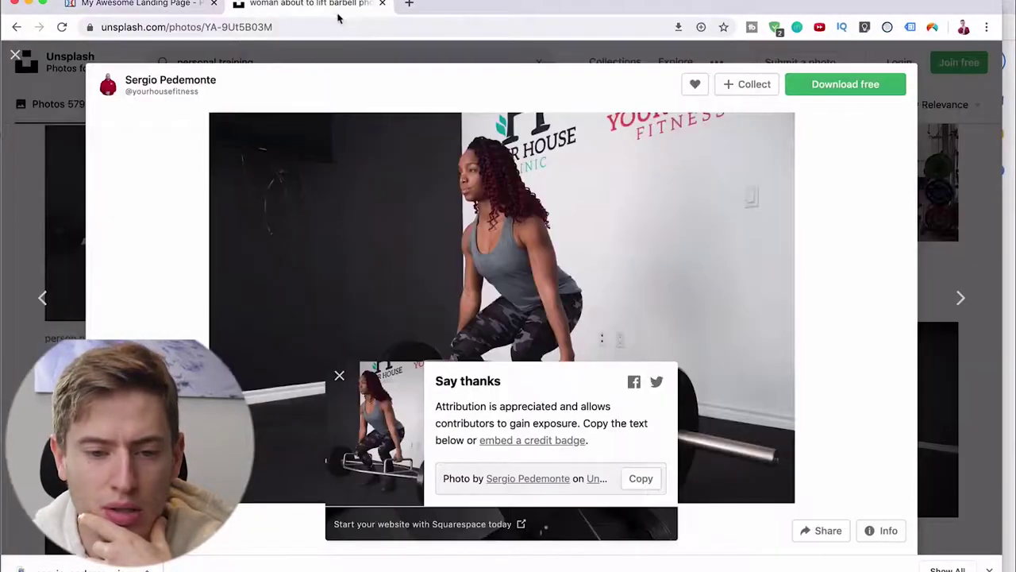
{"action": "left_click", "coordinate": [333, 30]}
{"action": "type", "text": "fitne"}
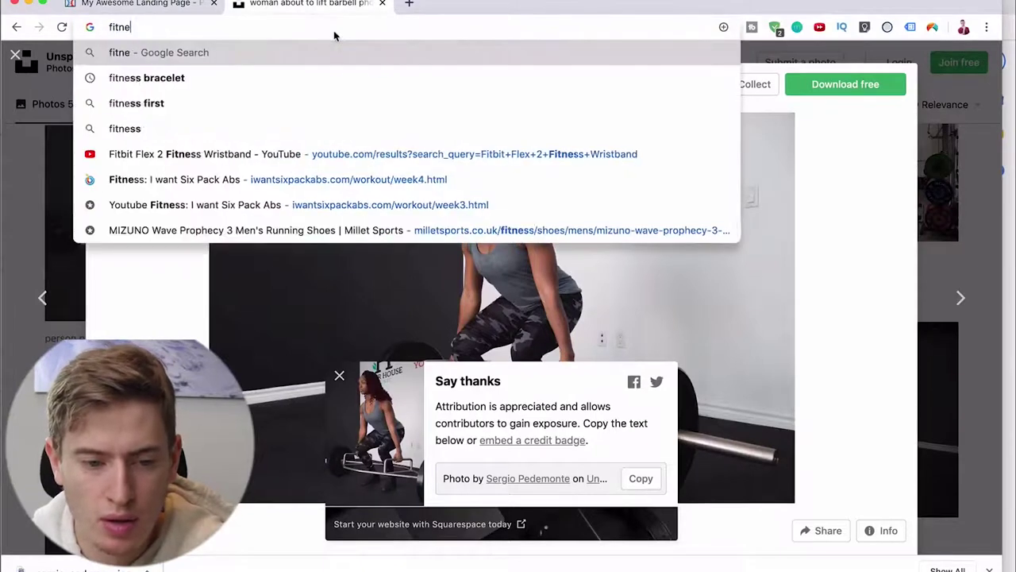
{"action": "type", "text": "ss ebook"}
{"action": "key", "text": "Return"}
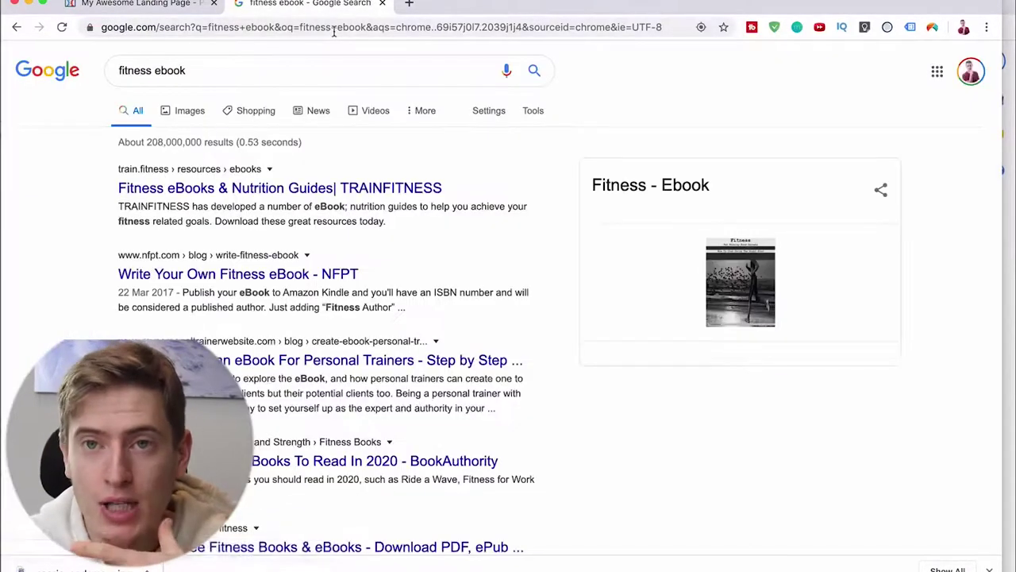
{"action": "left_click", "coordinate": [191, 113]}
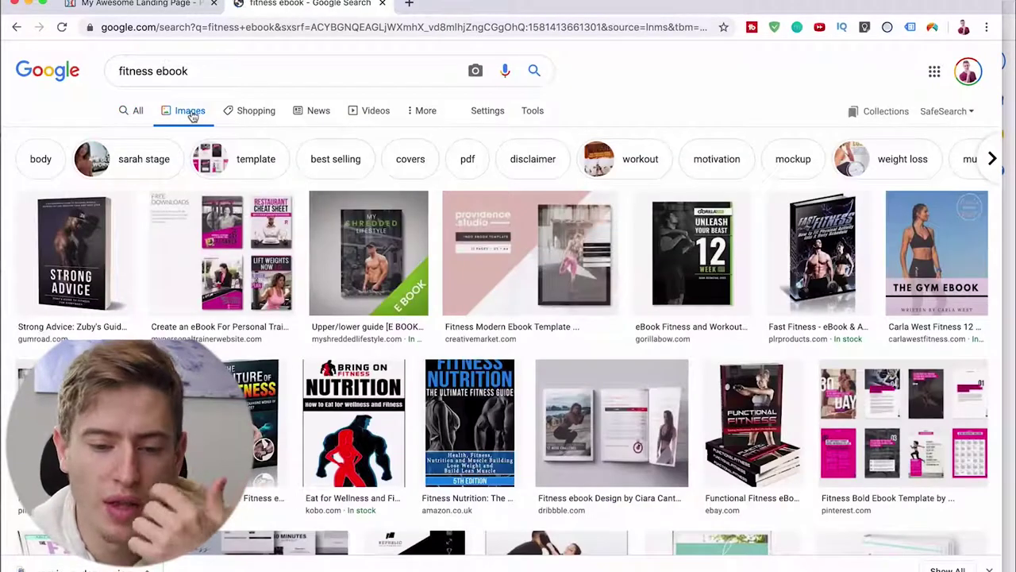
{"action": "left_click", "coordinate": [139, 270]}
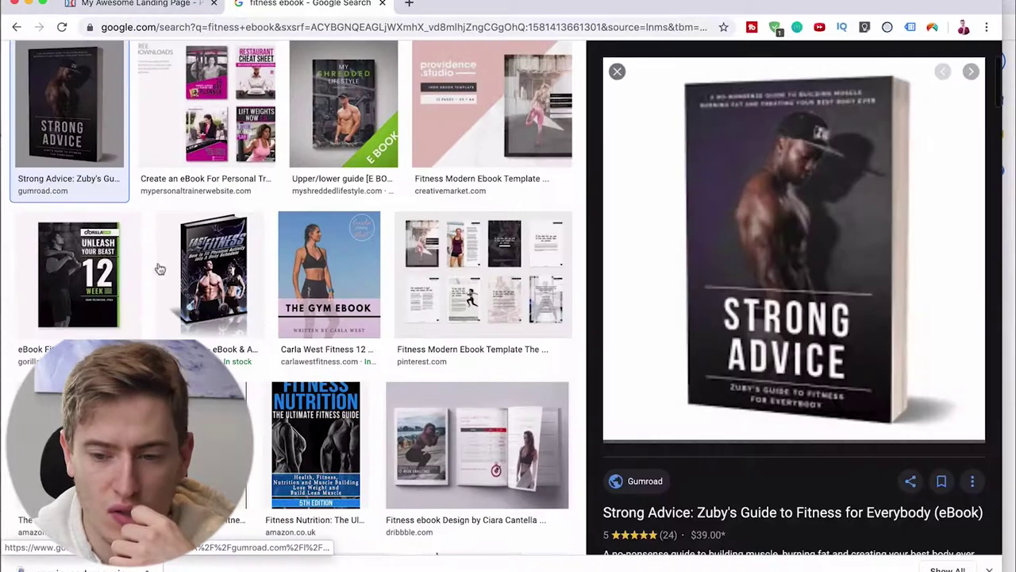
{"action": "right_click", "coordinate": [757, 193]}
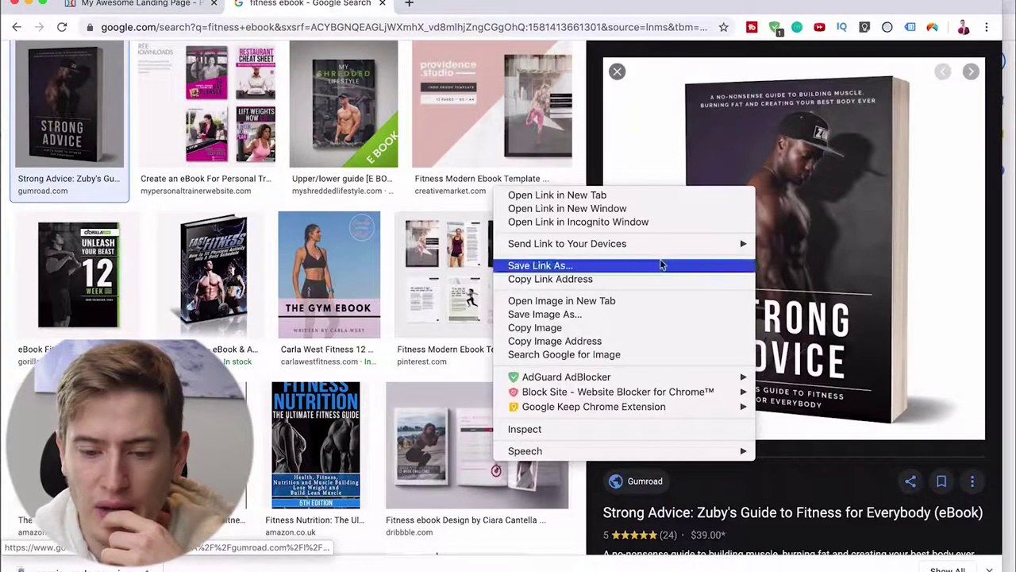
{"action": "left_click", "coordinate": [656, 317]}
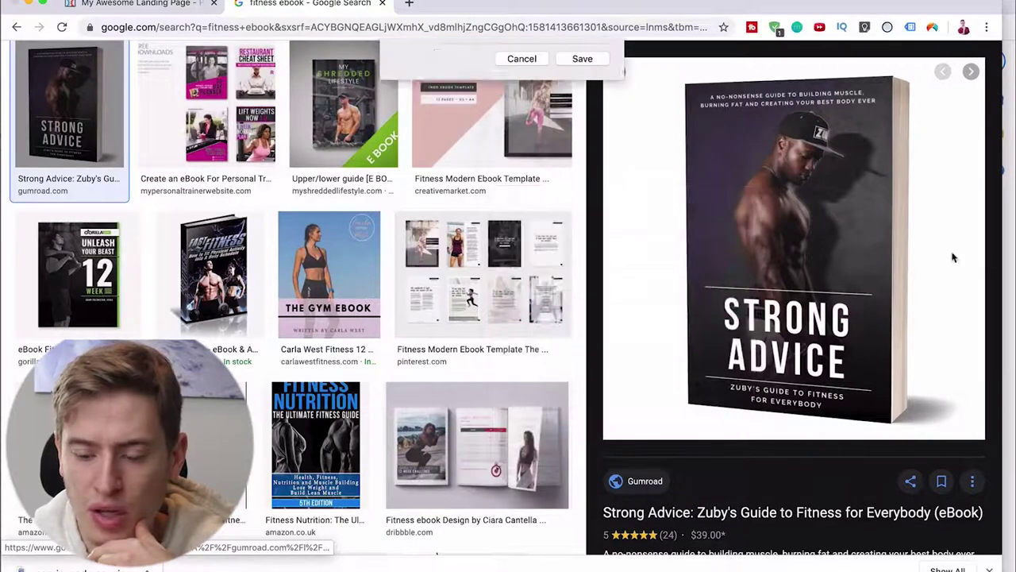
{"action": "left_click", "coordinate": [604, 174]}
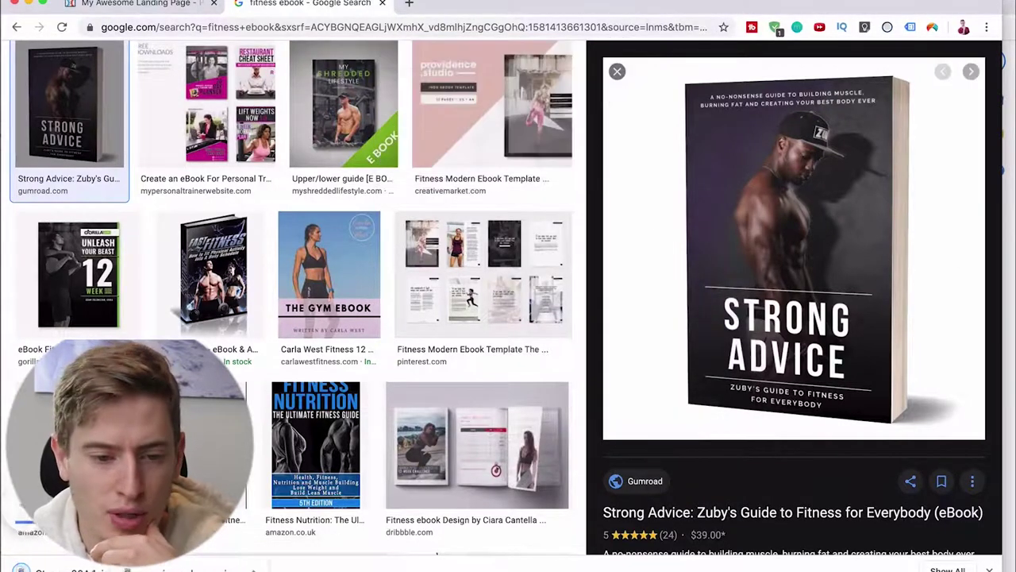
Back in the ClickFunnels editor, add an image element to the new row's first column and open its settings
{"action": "left_click", "coordinate": [131, 7]}
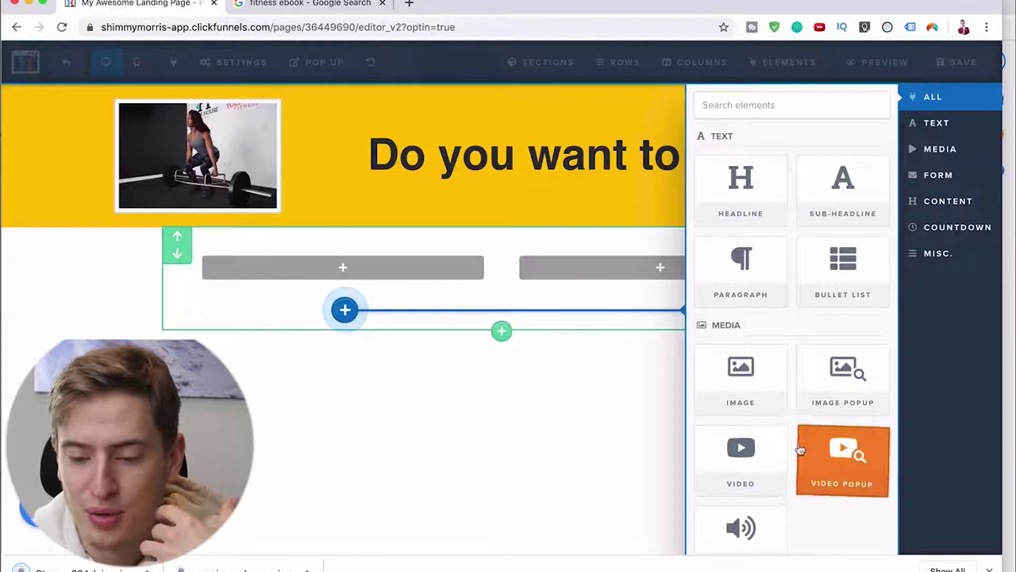
{"action": "left_click", "coordinate": [737, 375]}
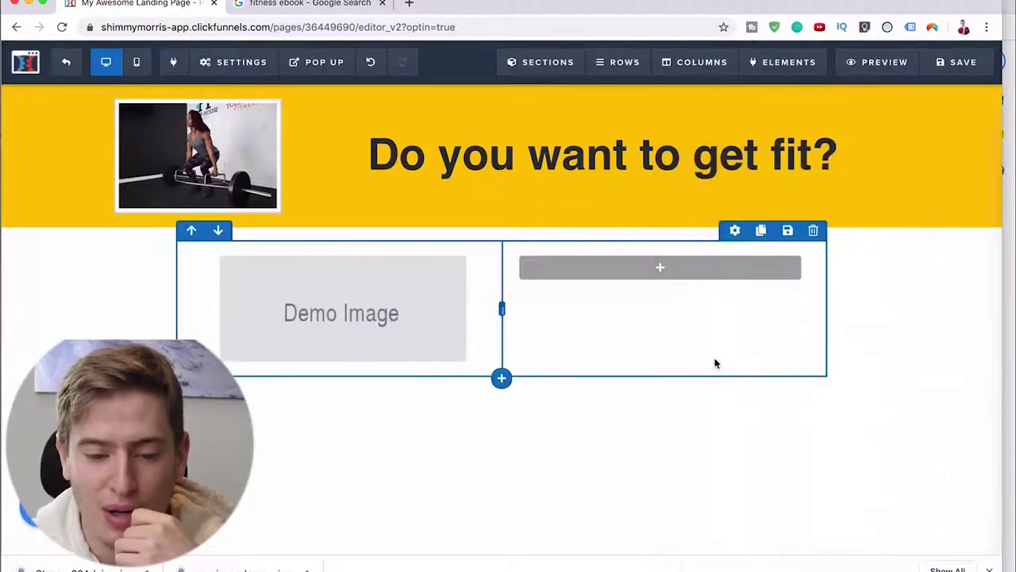
{"action": "left_click", "coordinate": [392, 308]}
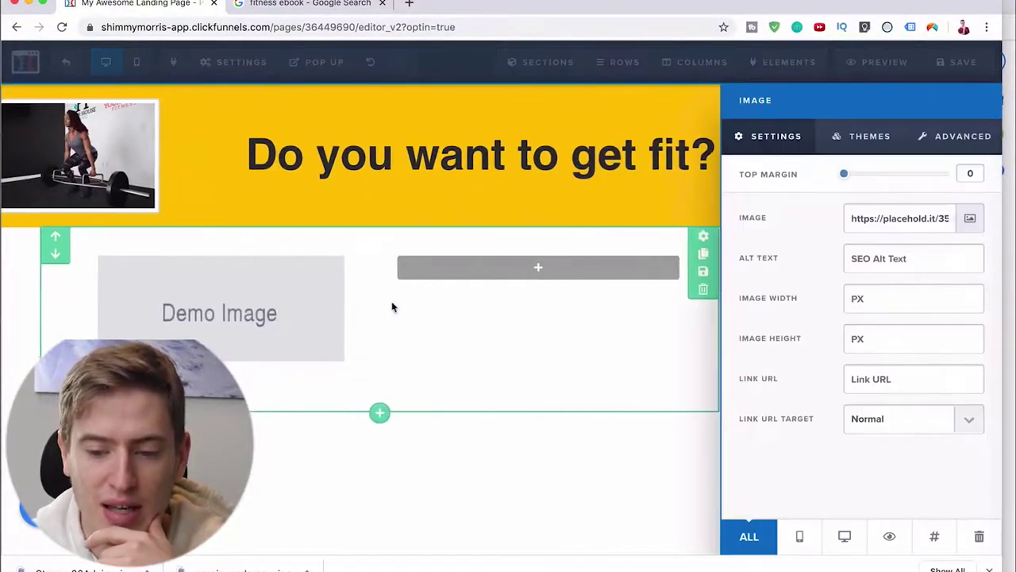
Upload the "Strong Advice" book cover from the Desktop and use it as the first column's image
{"action": "left_click", "coordinate": [969, 219]}
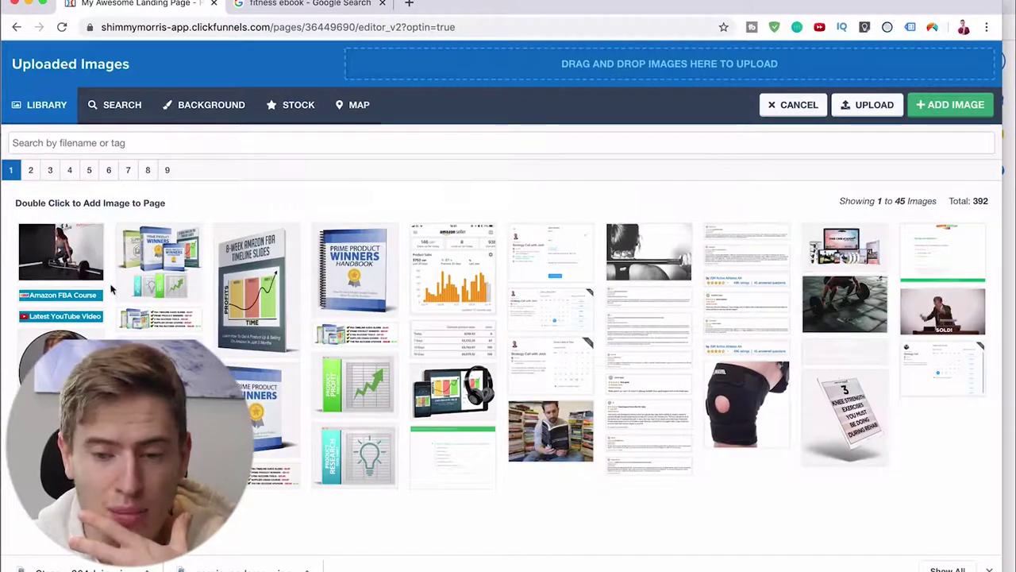
{"action": "left_click", "coordinate": [813, 58]}
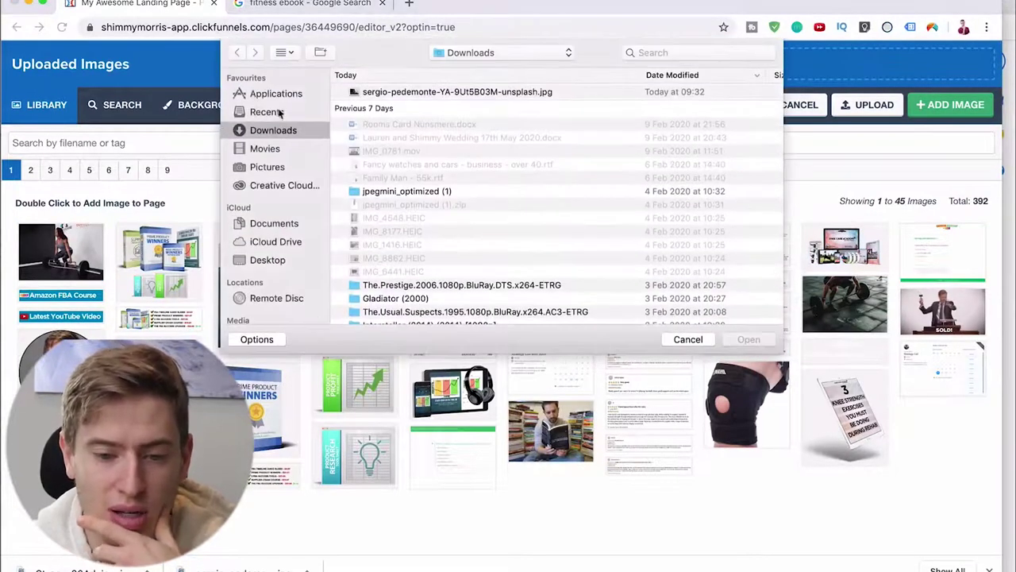
{"action": "key", "text": "Down"}
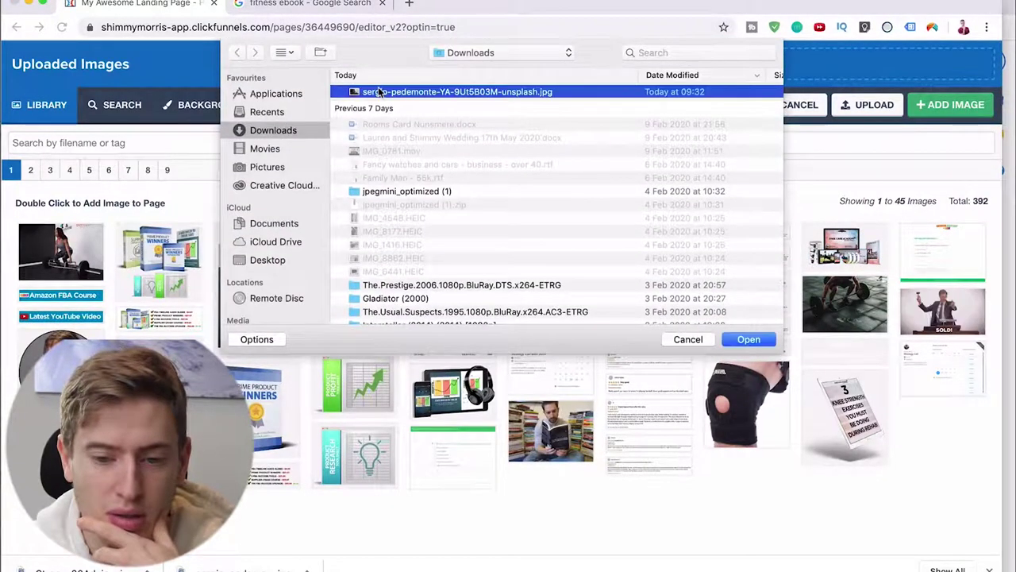
{"action": "left_click", "coordinate": [267, 260]}
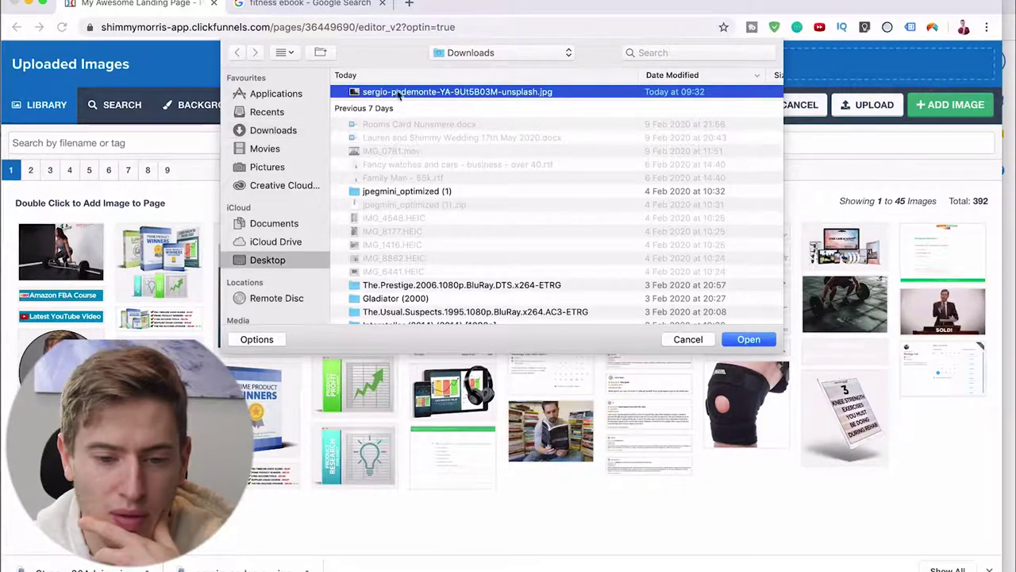
{"action": "double_click", "coordinate": [413, 92]}
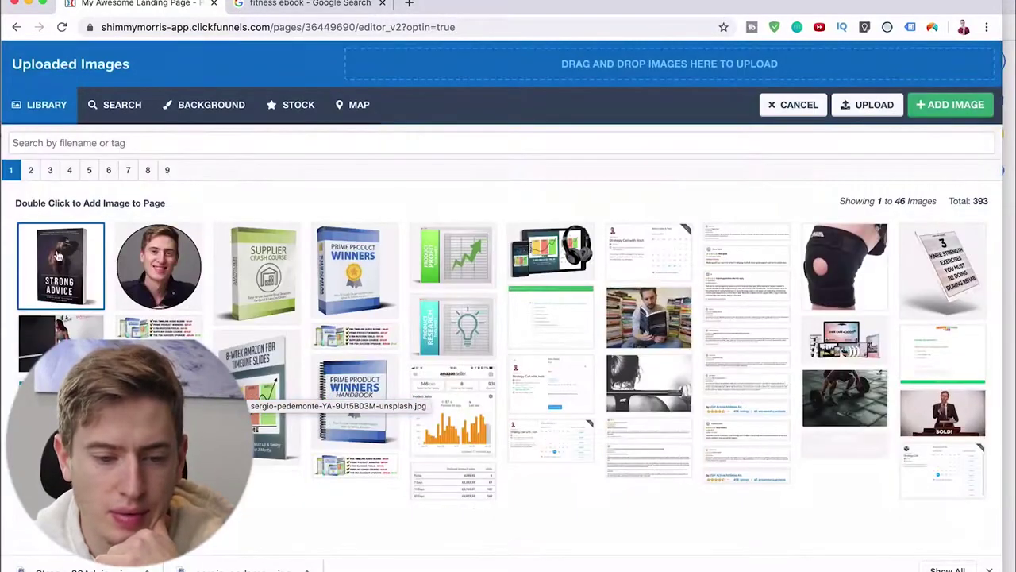
{"action": "double_click", "coordinate": [57, 256]}
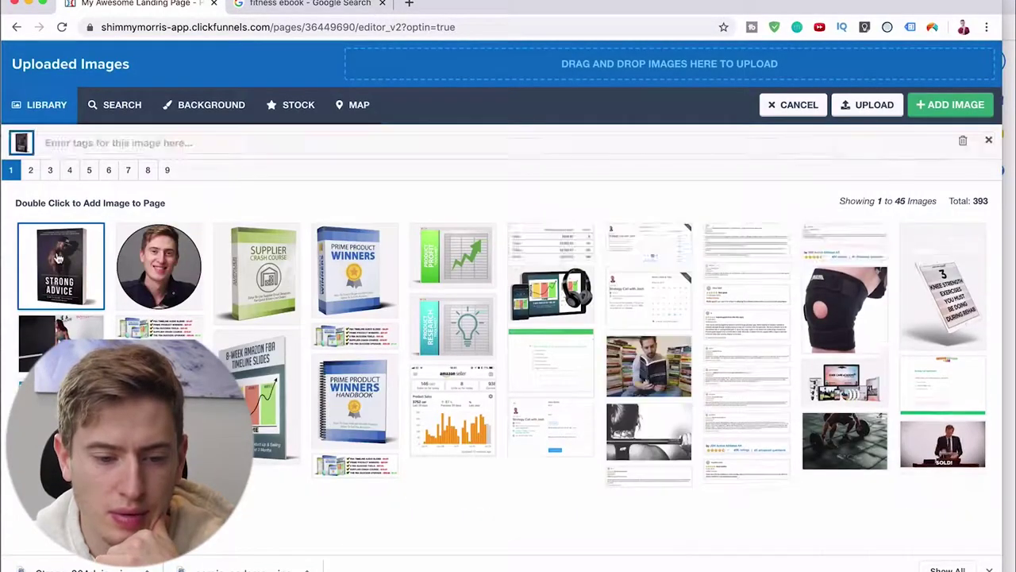
{"action": "left_click", "coordinate": [412, 391]}
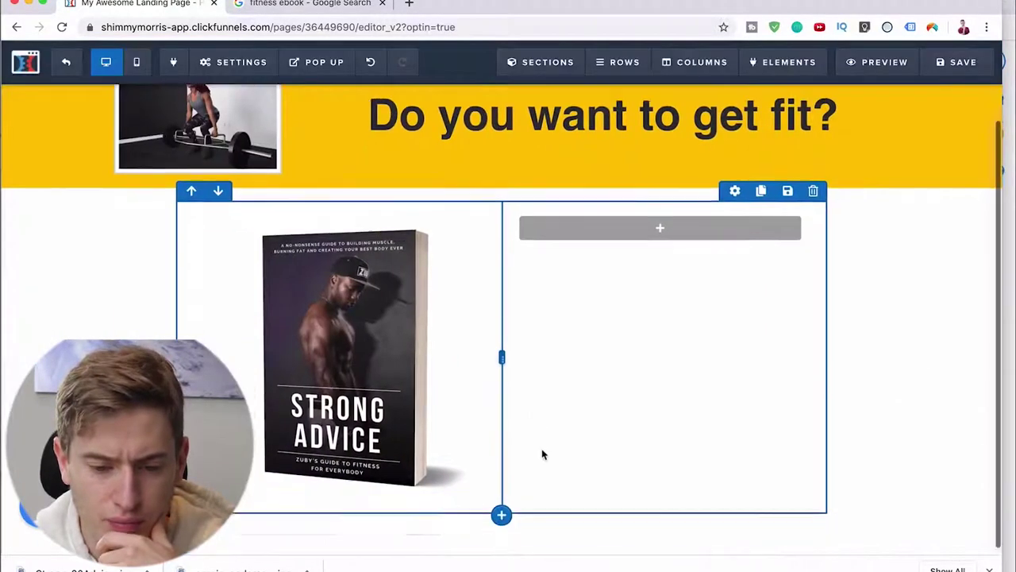
Add a headline element to the second column and a sub-headline element beneath it
{"action": "scroll", "coordinate": [645, 277], "scroll_direction": "up", "scroll_amount": 1}
{"action": "left_click", "coordinate": [656, 264]}
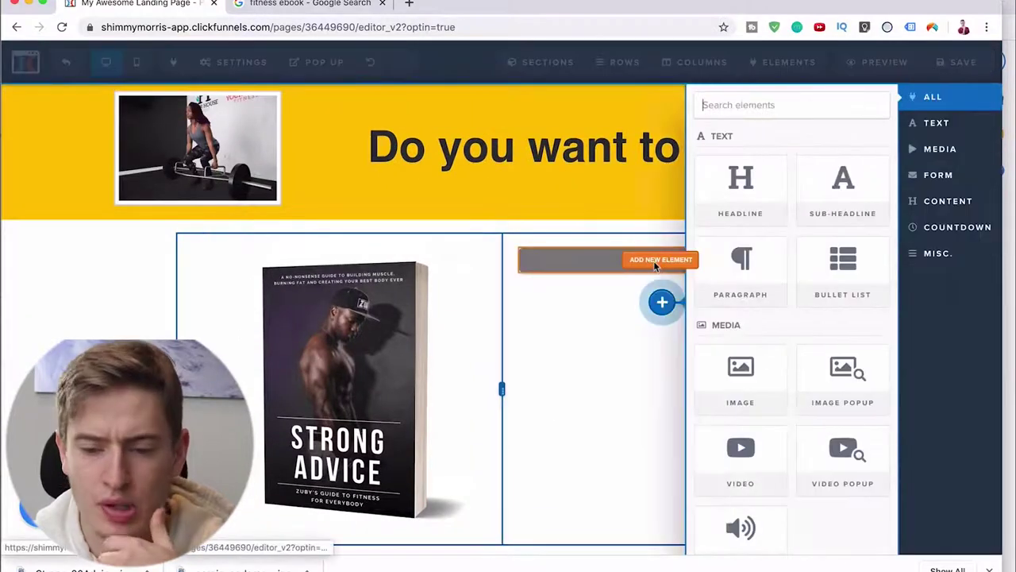
{"action": "left_click", "coordinate": [748, 206]}
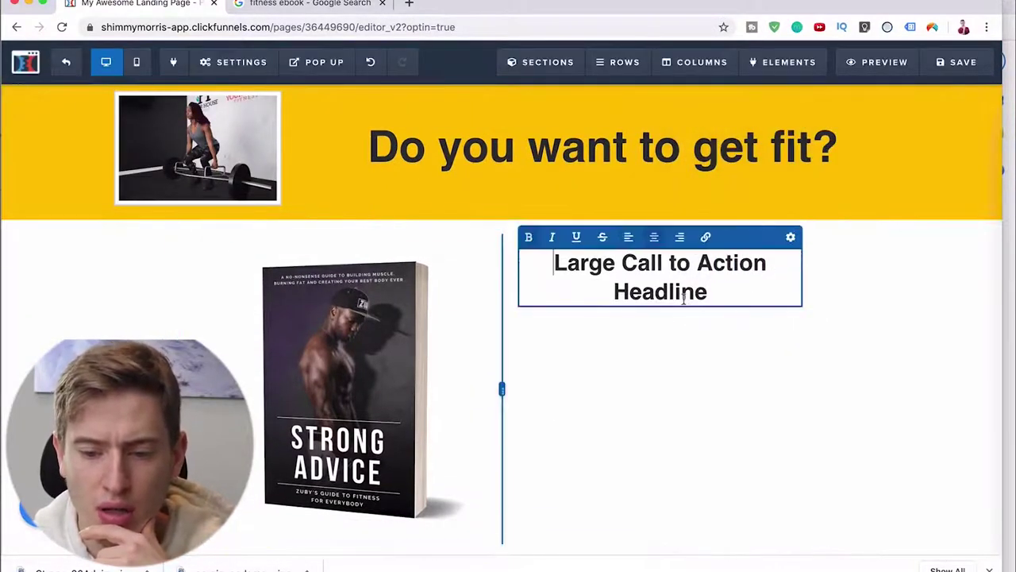
{"action": "left_click", "coordinate": [660, 332]}
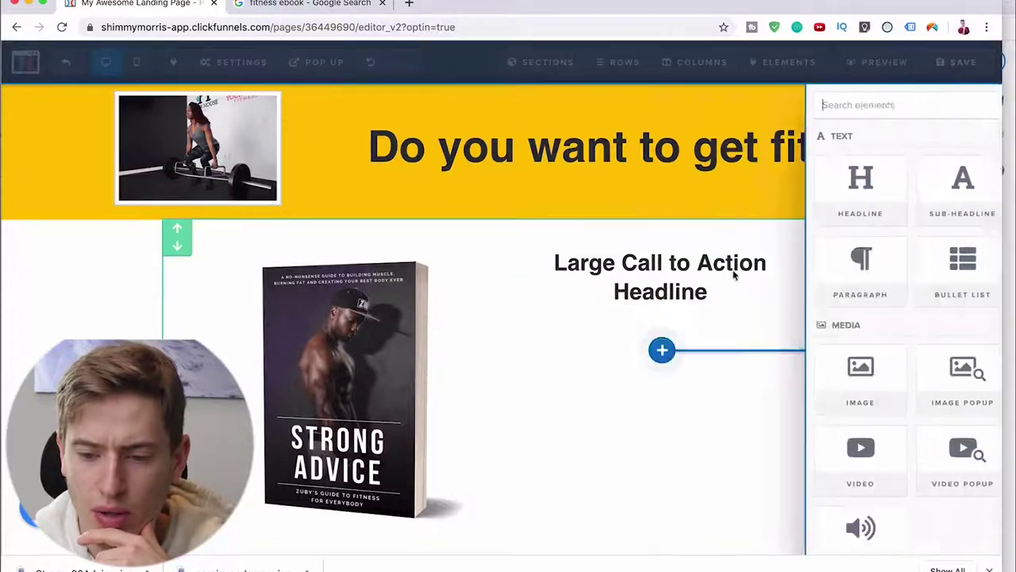
{"action": "left_click", "coordinate": [810, 198]}
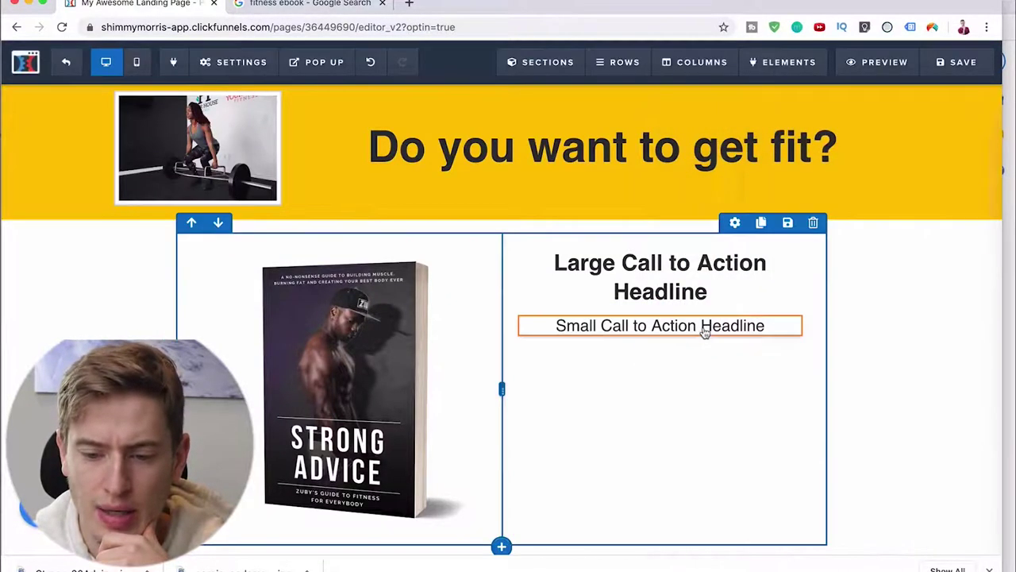
Add two input fields, one under the other, below the sub-headline in the second column
{"action": "scroll", "coordinate": [694, 327], "scroll_direction": "down", "scroll_amount": 1}
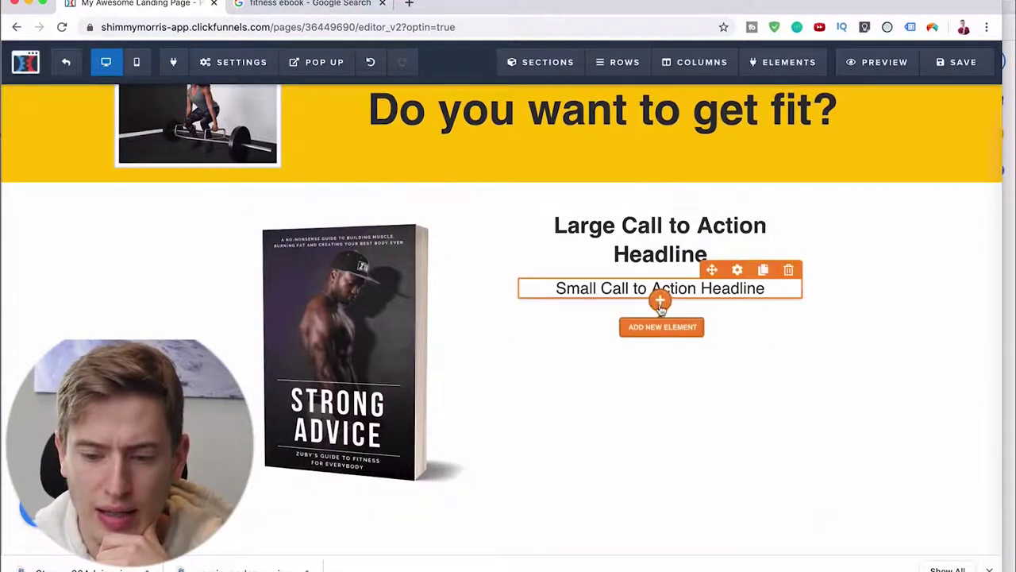
{"action": "left_click", "coordinate": [660, 302]}
{"action": "scroll", "coordinate": [798, 380], "scroll_direction": "down", "scroll_amount": 4}
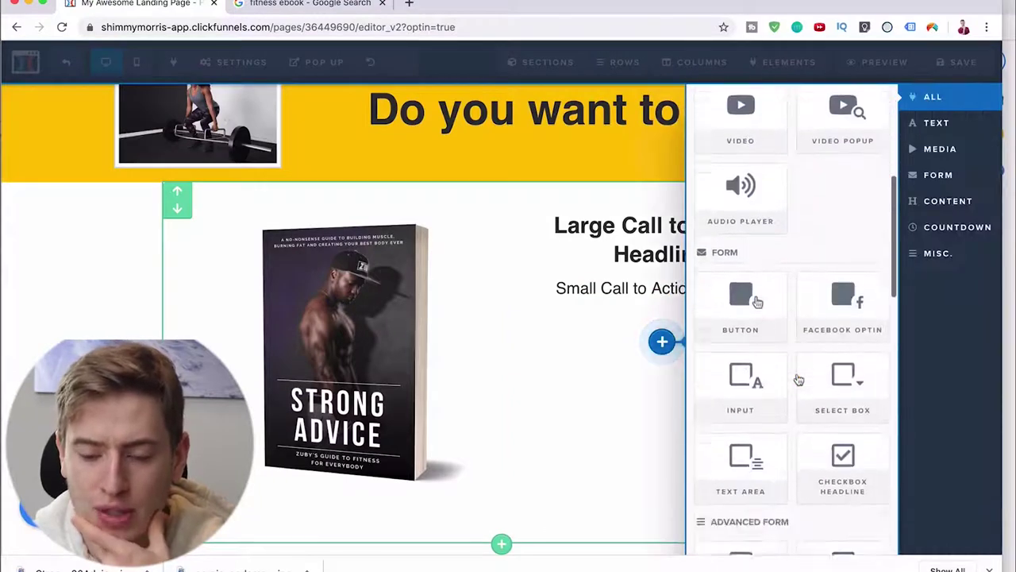
{"action": "scroll", "coordinate": [798, 380], "scroll_direction": "down", "scroll_amount": 1}
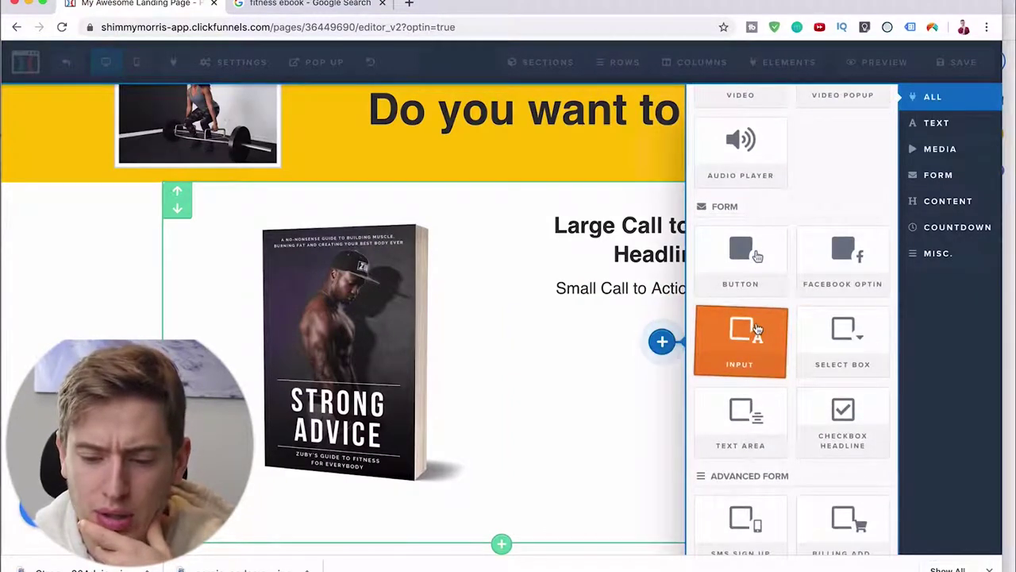
{"action": "left_click", "coordinate": [757, 330]}
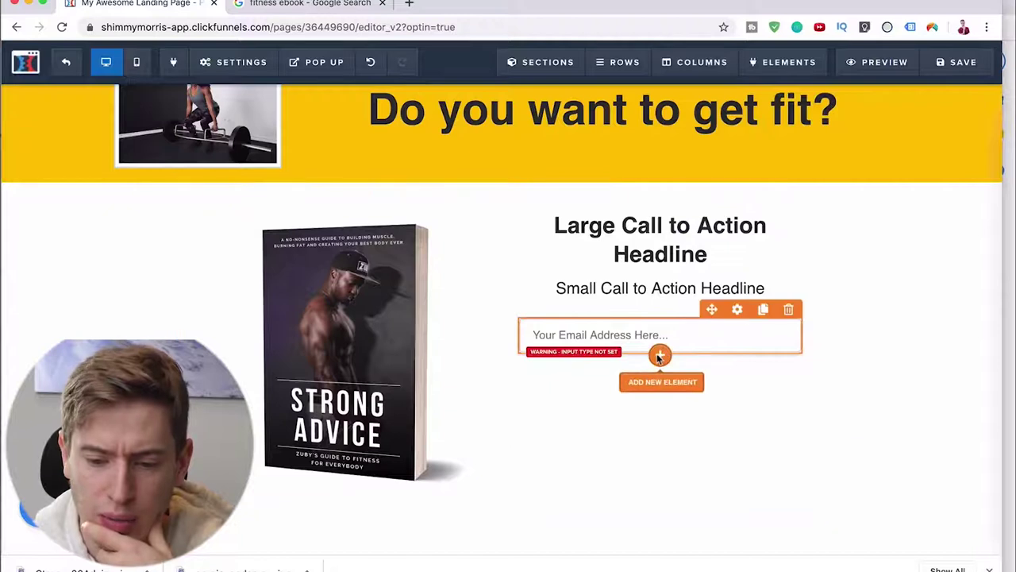
{"action": "left_click", "coordinate": [659, 355]}
{"action": "scroll", "coordinate": [742, 373], "scroll_direction": "down", "scroll_amount": 5}
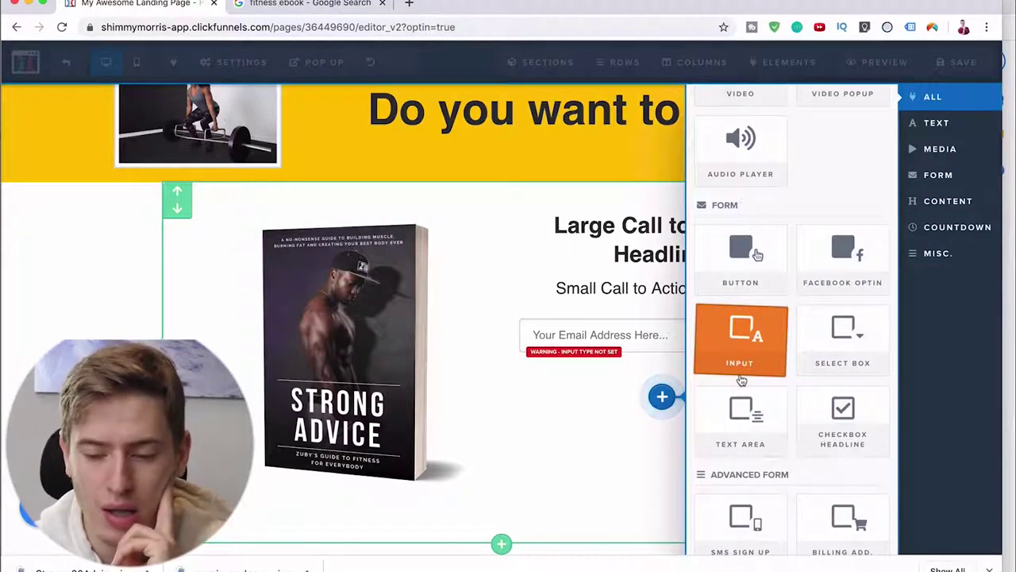
{"action": "left_click", "coordinate": [741, 378]}
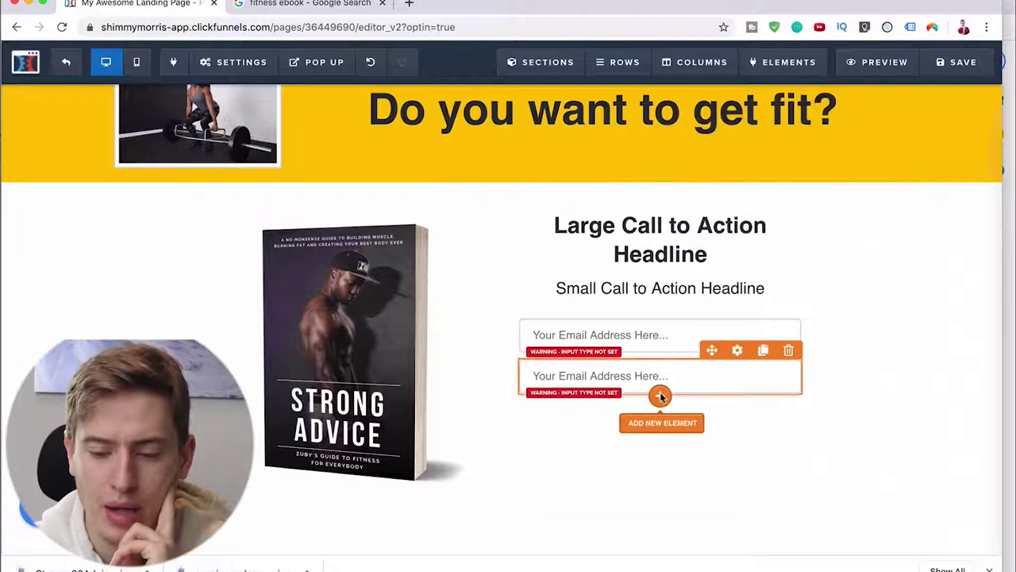
Add a button element below the second input field
{"action": "left_click", "coordinate": [660, 395]}
{"action": "scroll", "coordinate": [721, 352], "scroll_direction": "down", "scroll_amount": 2}
{"action": "scroll", "coordinate": [721, 353], "scroll_direction": "down", "scroll_amount": 3}
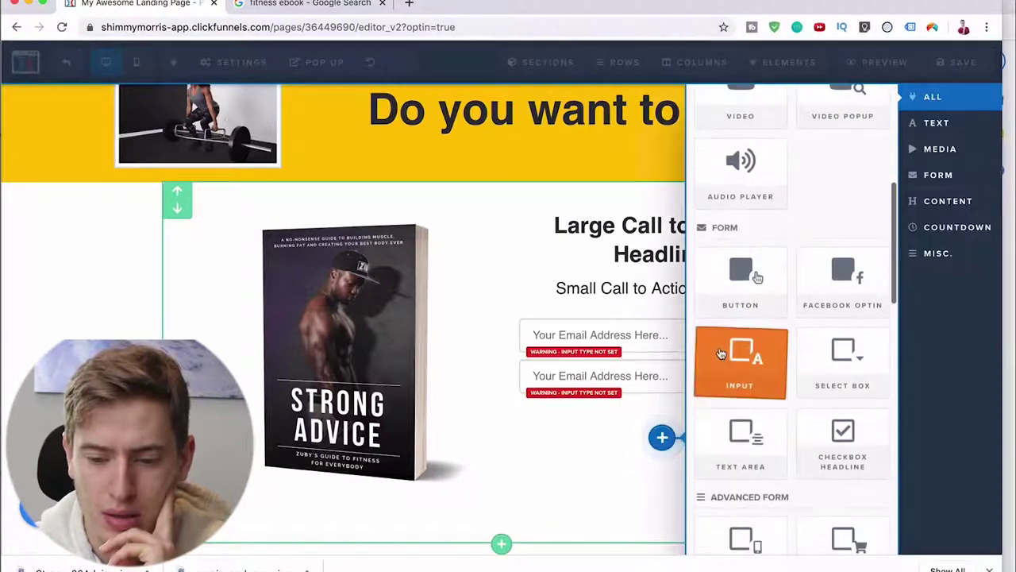
{"action": "left_click", "coordinate": [742, 278]}
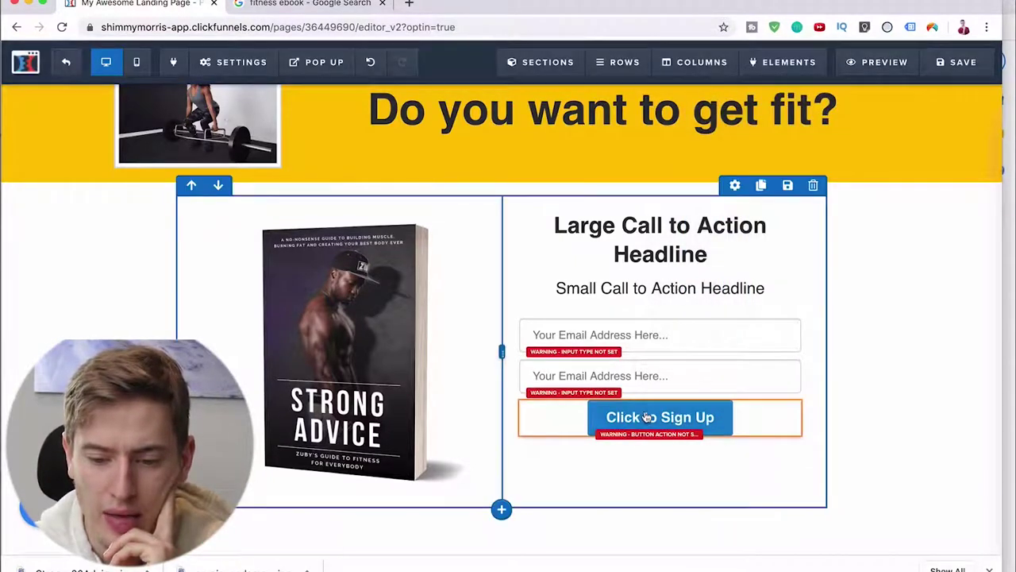
Set the first input field's placeholder text to "Your Name"
{"action": "left_click", "coordinate": [652, 335]}
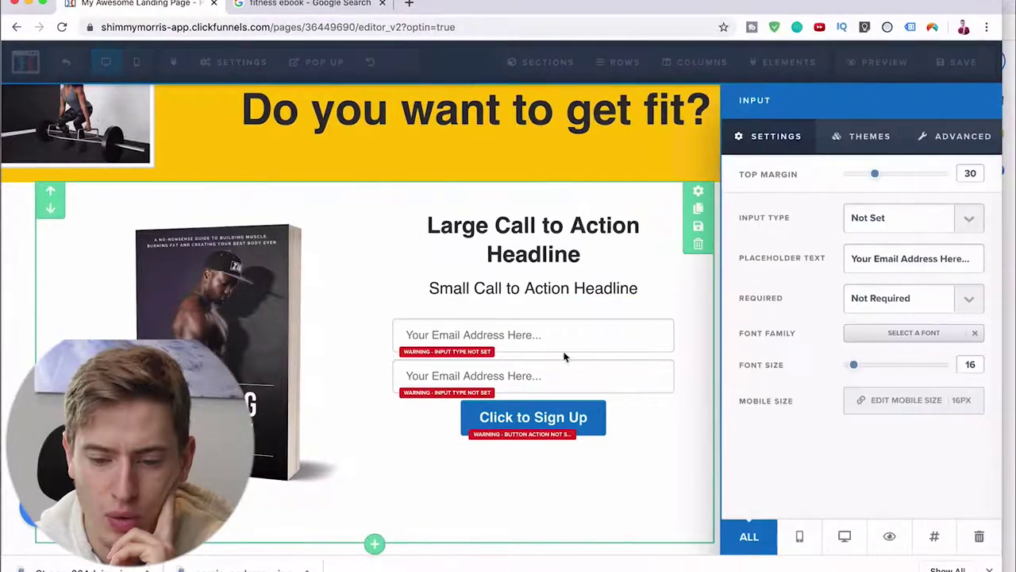
{"action": "triple_click", "coordinate": [911, 258]}
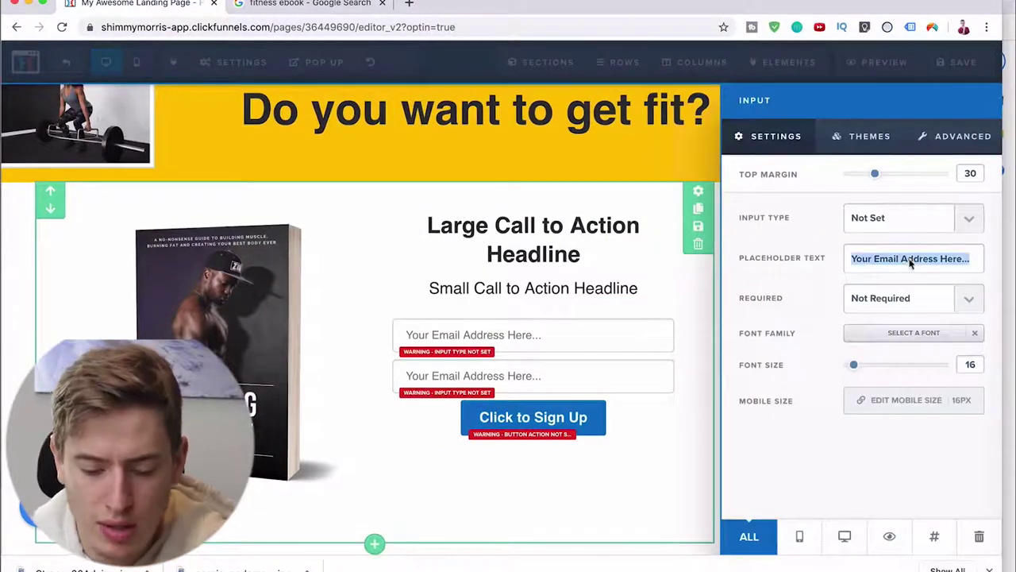
{"action": "type", "text": "Your Name"}
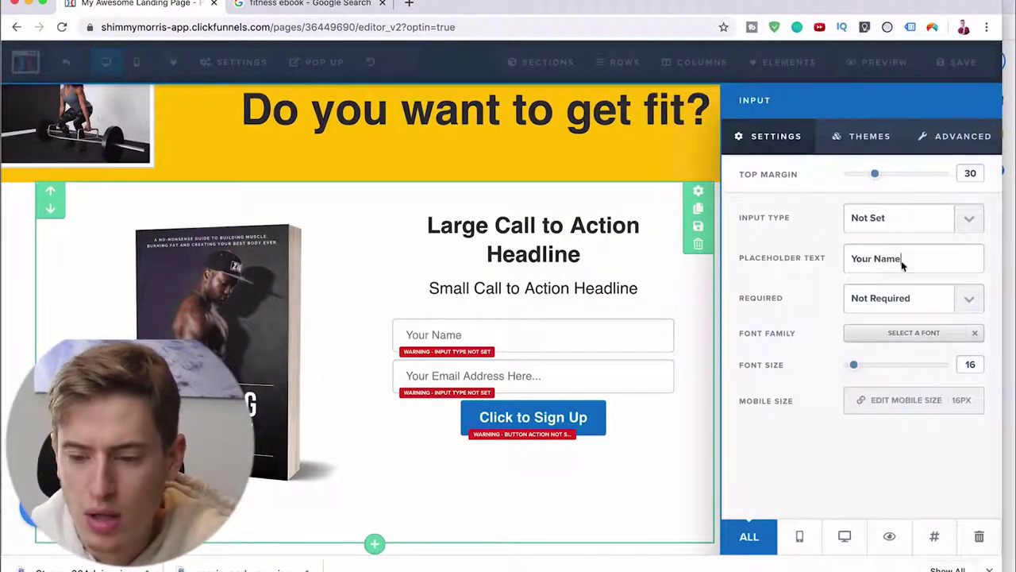
{"action": "left_click", "coordinate": [661, 500]}
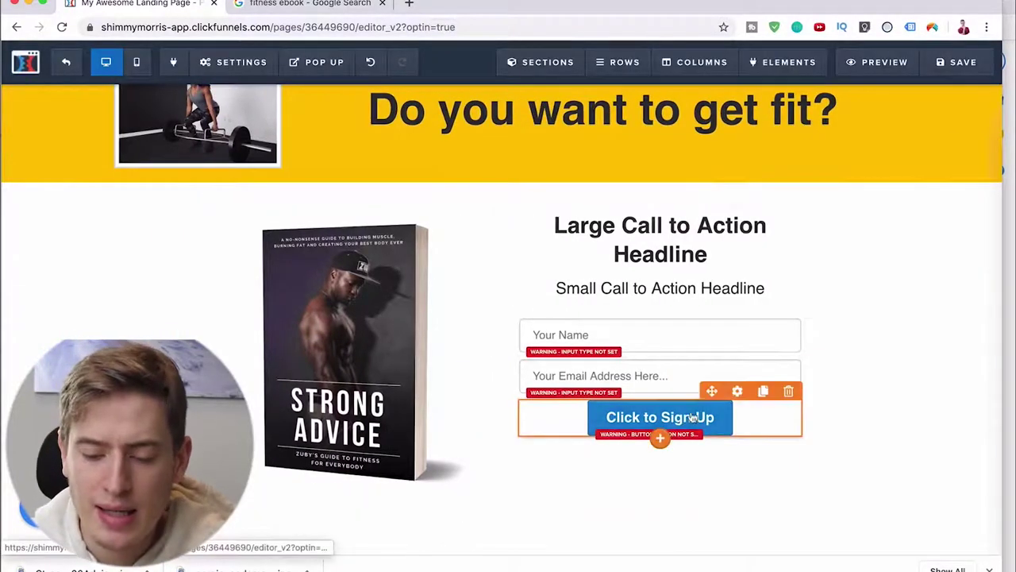
In the sign-up button's advanced styles, set the button width to Fill Width
{"action": "left_click", "coordinate": [675, 414]}
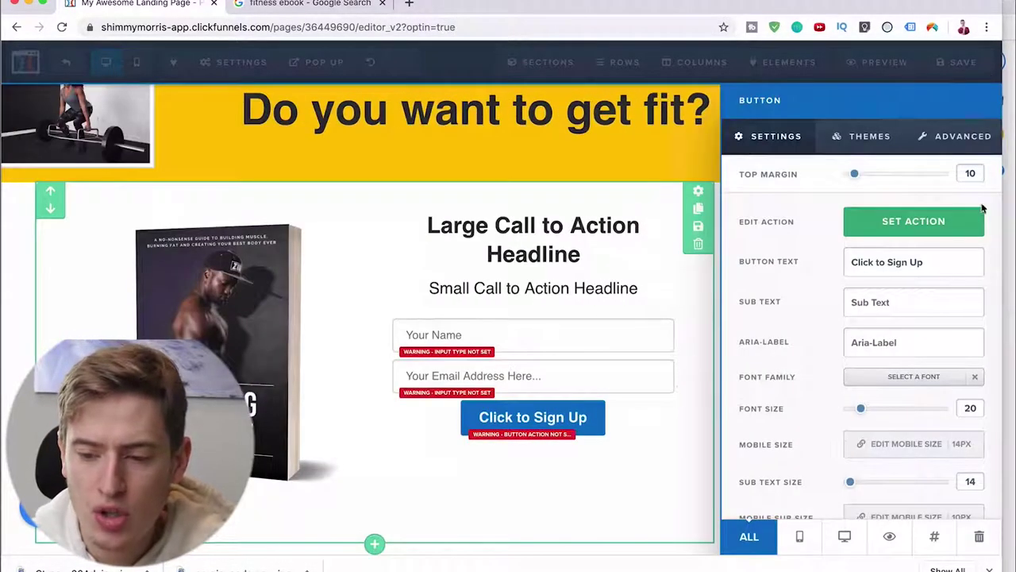
{"action": "left_click", "coordinate": [955, 141]}
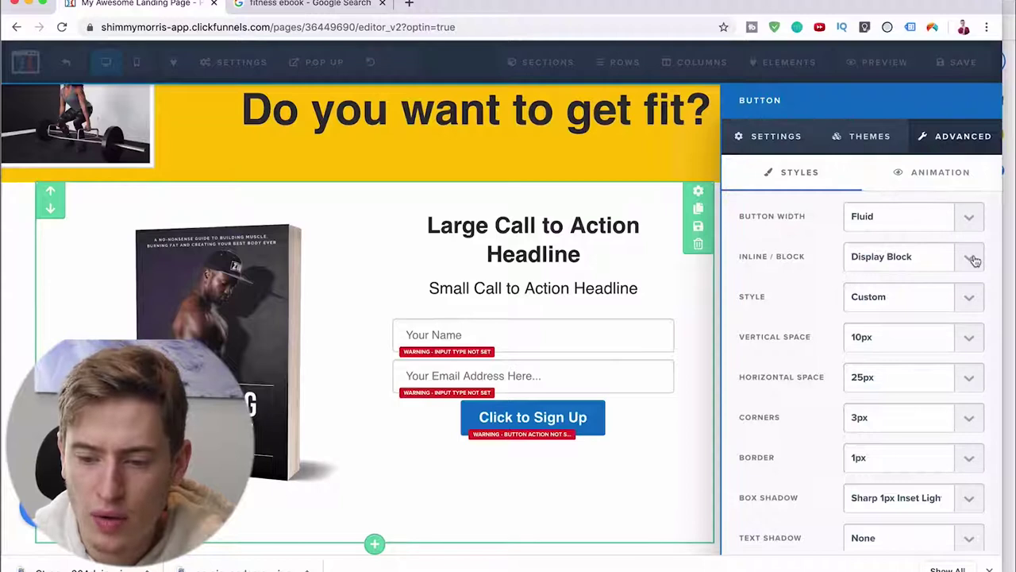
{"action": "left_click", "coordinate": [969, 306]}
{"action": "left_click", "coordinate": [968, 219]}
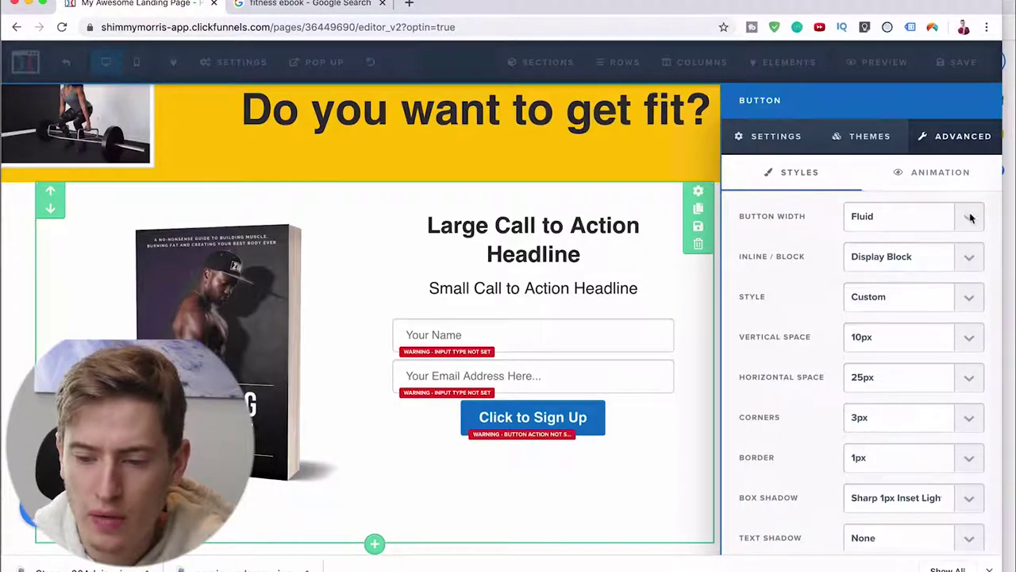
{"action": "left_click", "coordinate": [971, 219]}
{"action": "left_click", "coordinate": [873, 230]}
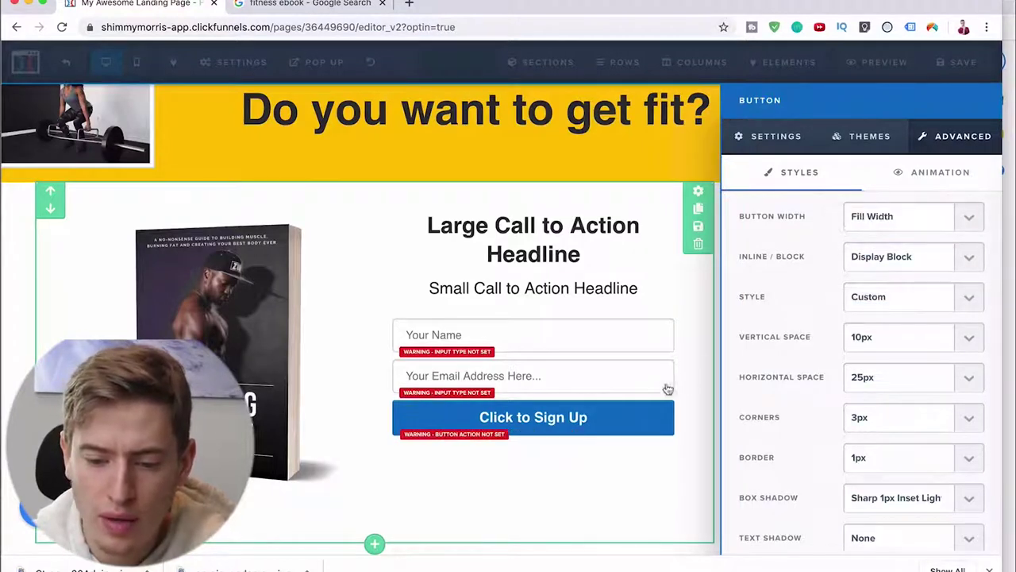
{"action": "left_click", "coordinate": [579, 461]}
{"action": "scroll", "coordinate": [794, 461], "scroll_direction": "up", "scroll_amount": 1}
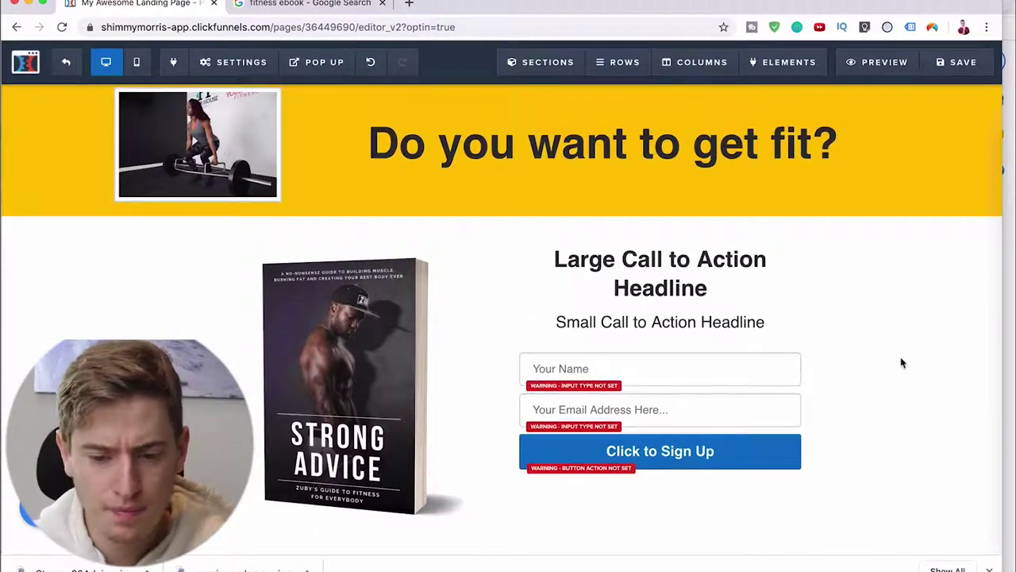
{"action": "scroll", "coordinate": [901, 363], "scroll_direction": "up", "scroll_amount": 1}
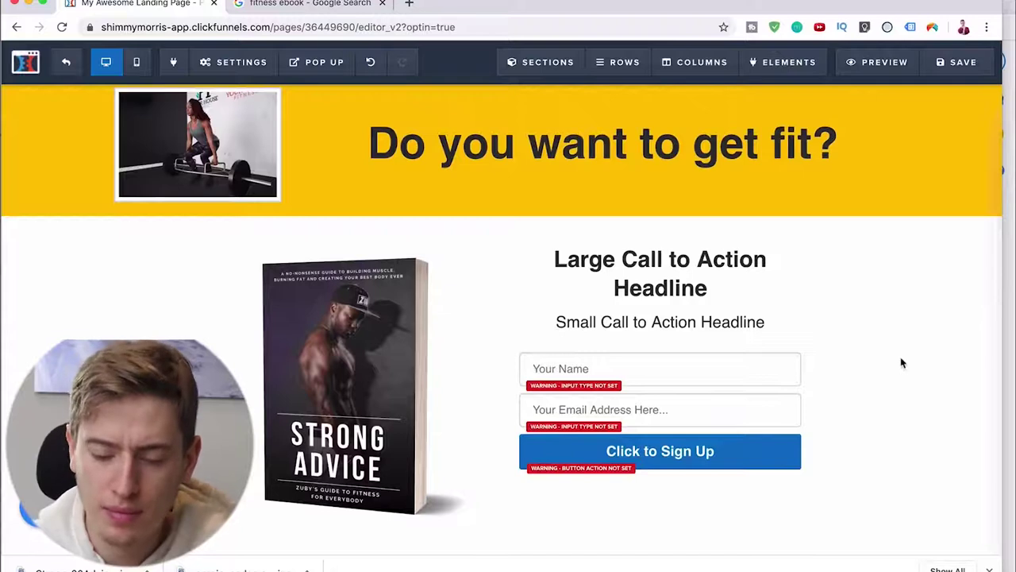
Close the downloads bar and, in the page's email integration settings, select "december webinar keywords (Webinar Jam)" as the integration
{"action": "left_click", "coordinate": [988, 569]}
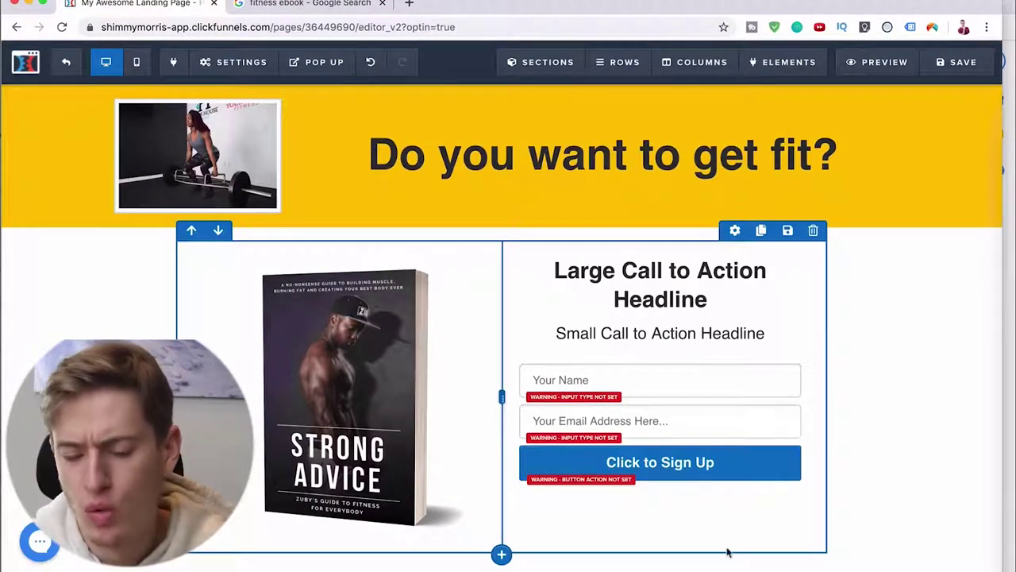
{"action": "left_click", "coordinate": [238, 62]}
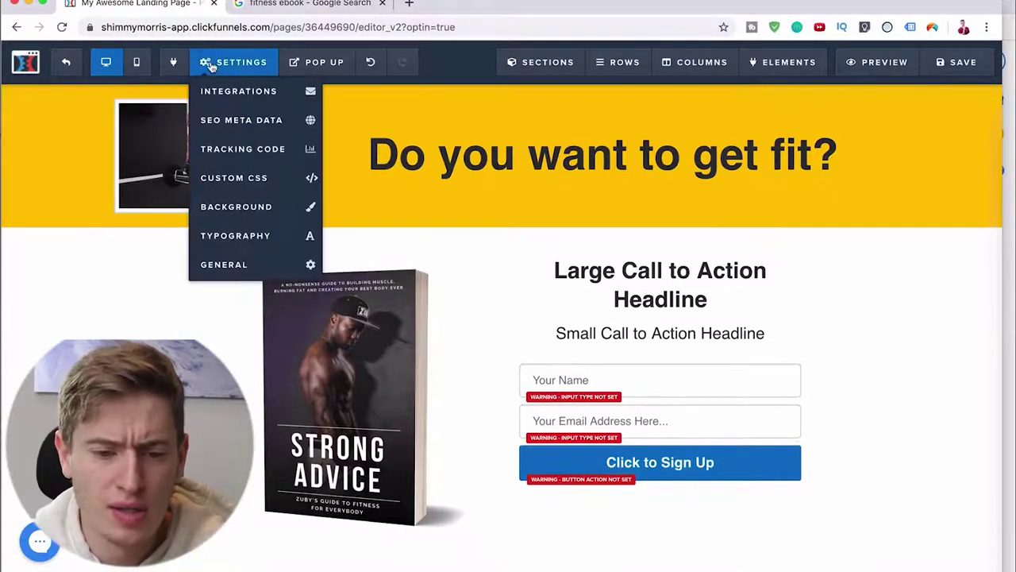
{"action": "left_click", "coordinate": [215, 93]}
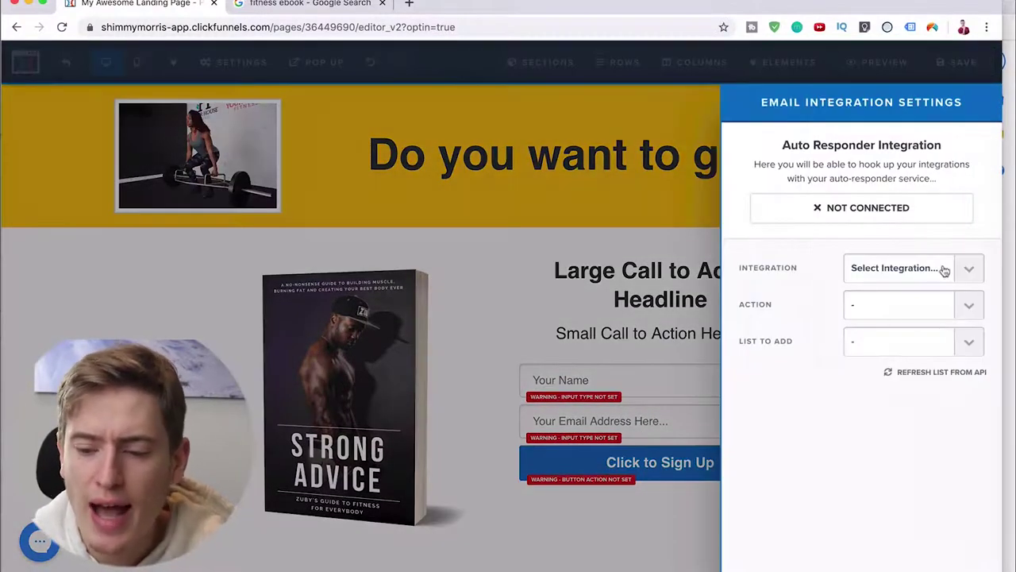
{"action": "left_click", "coordinate": [944, 271]}
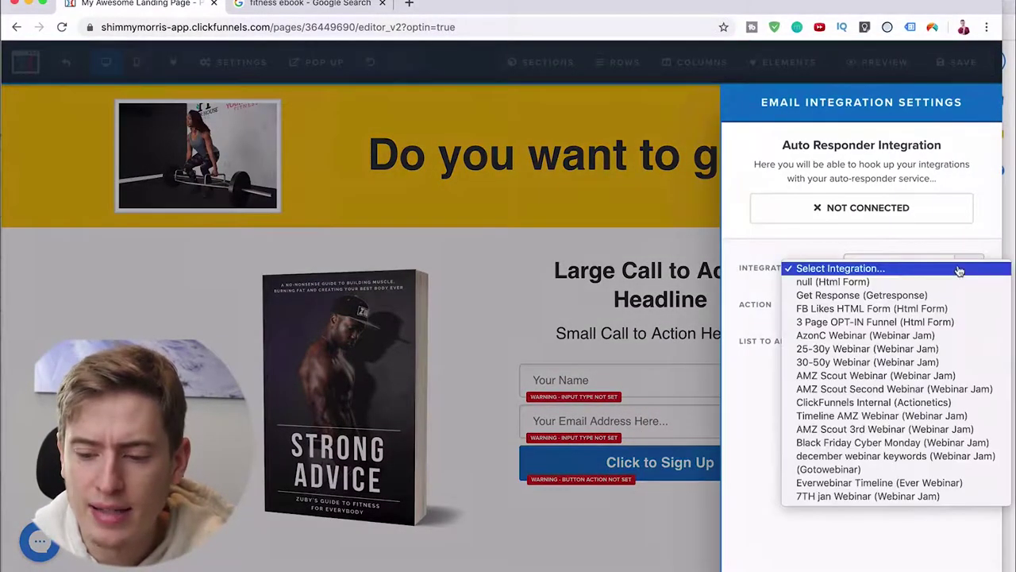
{"action": "left_click", "coordinate": [791, 455]}
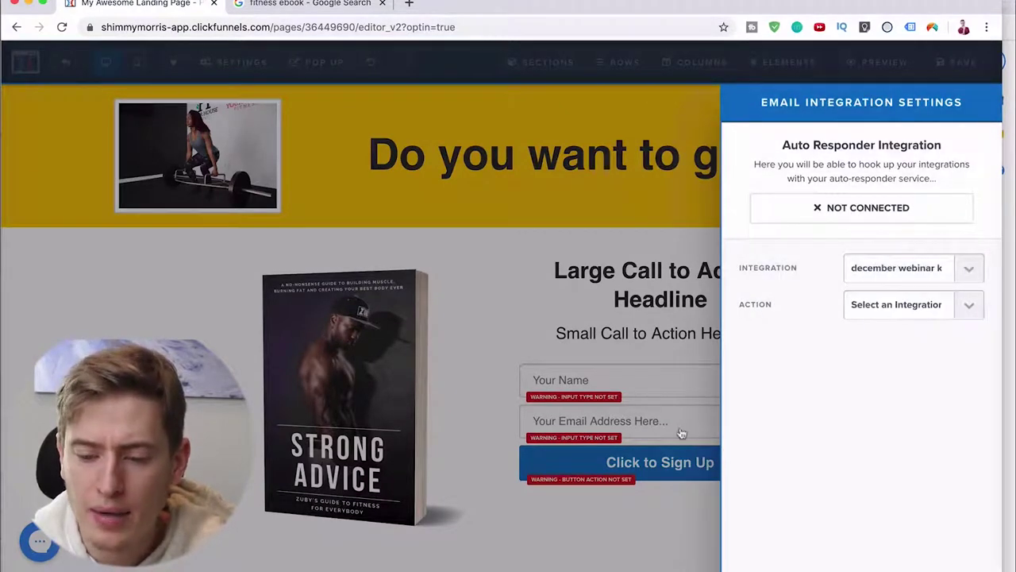
{"action": "left_click", "coordinate": [631, 528]}
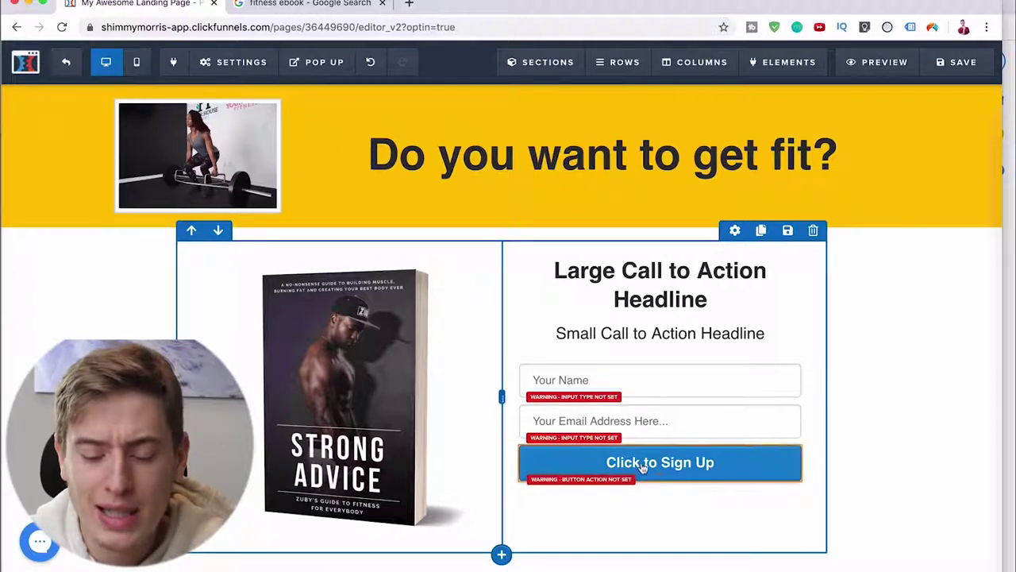
Replace the large call-to-action headline above the form with "Get your free copy of the Strong Advice today"
{"action": "scroll", "coordinate": [641, 468], "scroll_direction": "down", "scroll_amount": 1}
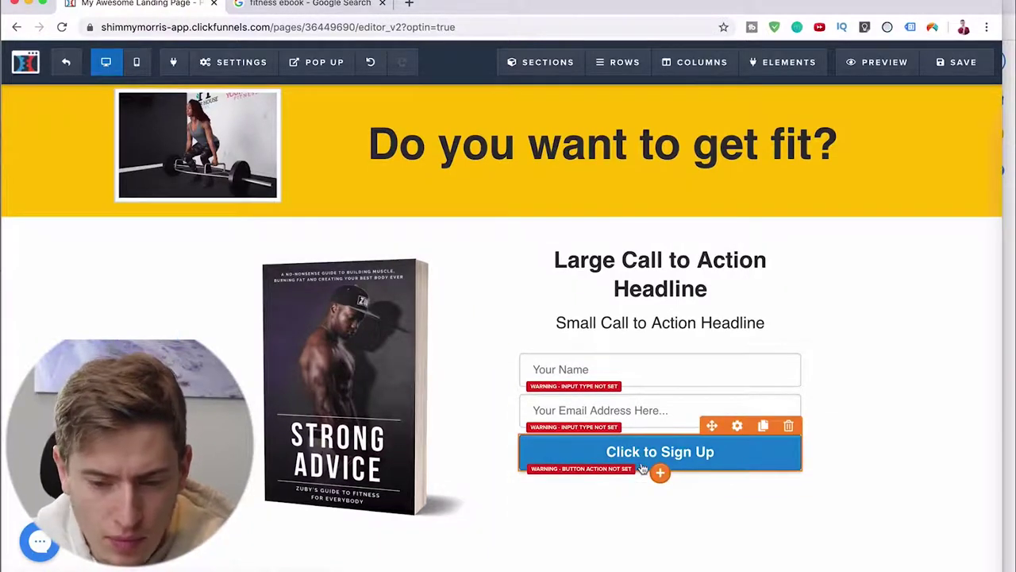
{"action": "left_click", "coordinate": [703, 294]}
{"action": "left_click_drag", "start_coordinate": [712, 291], "coordinate": [549, 262]}
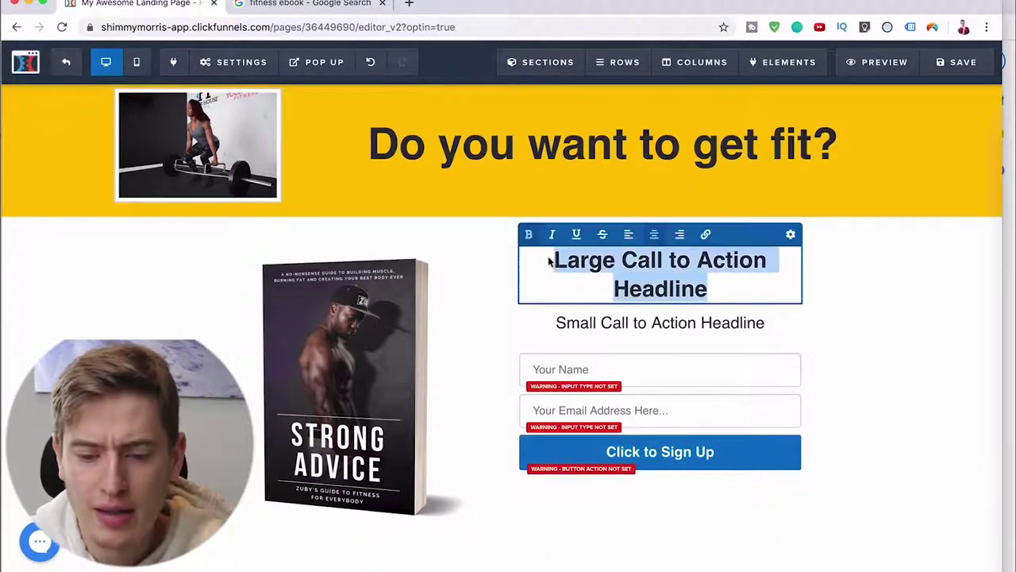
{"action": "type", "text": "Get your fre"}
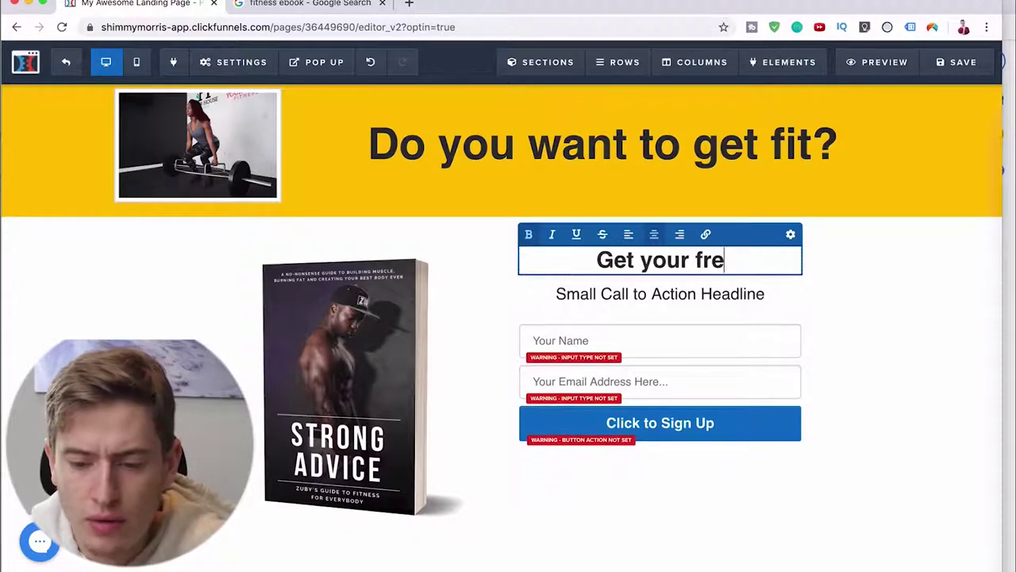
{"action": "type", "text": "e copy of the S"}
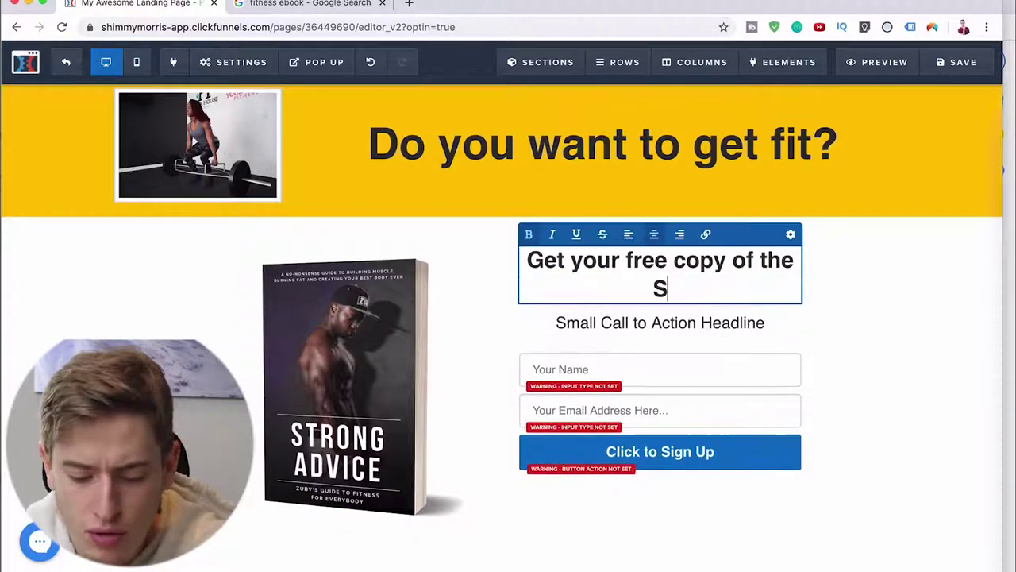
{"action": "type", "text": "trong Advice "}
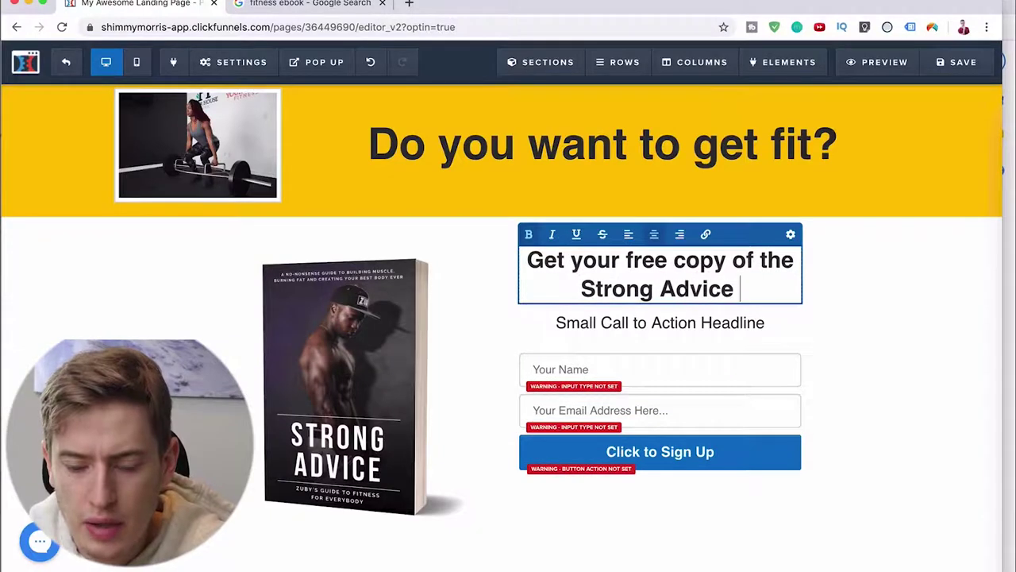
{"action": "type", "text": "today"}
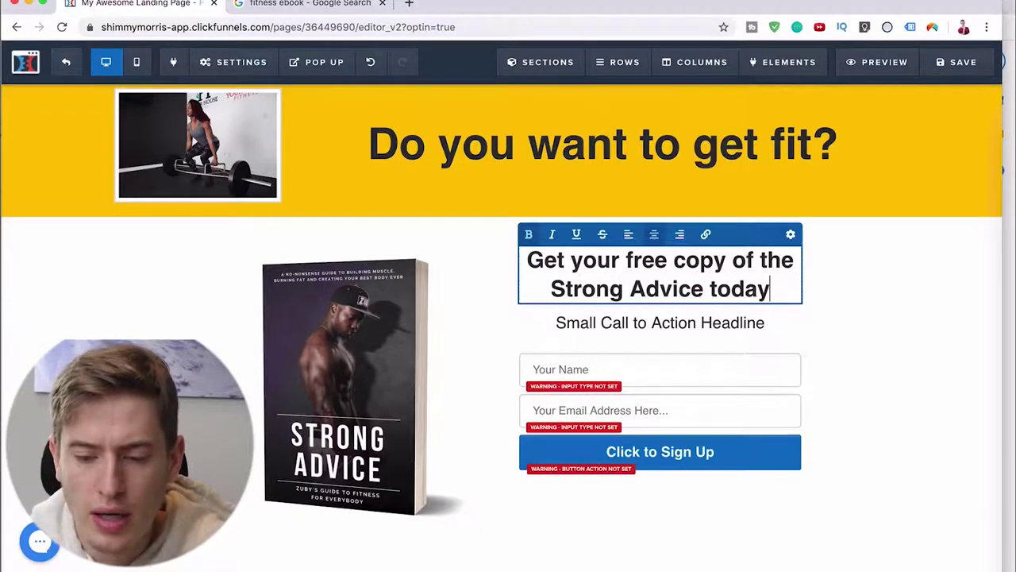
Replace the small call-to-action headline with "put your email in below to get your copy"
{"action": "double_click", "coordinate": [578, 320]}
{"action": "triple_click", "coordinate": [580, 319]}
{"action": "type", "text": "p"}
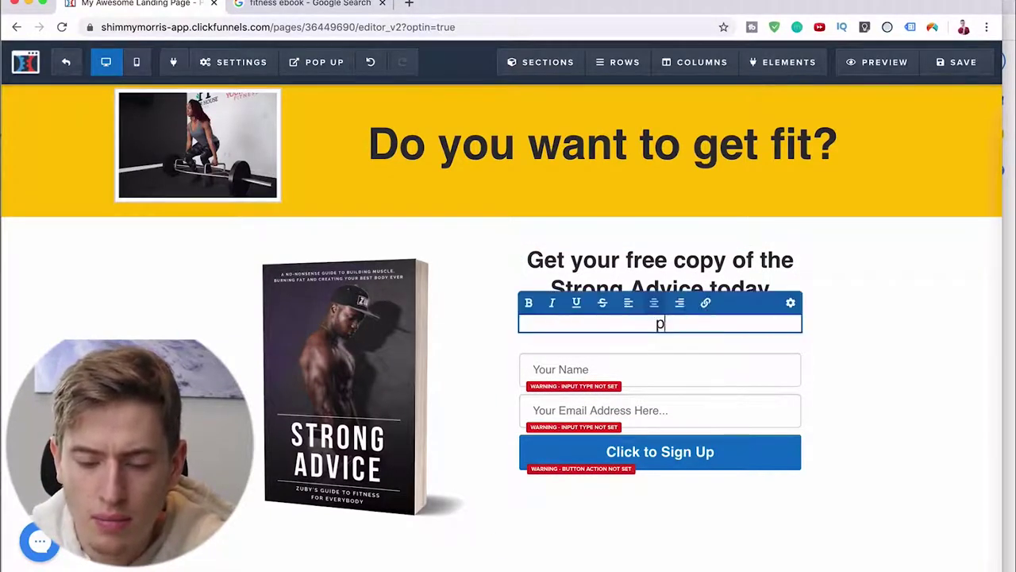
{"action": "type", "text": "ut your email in below to "}
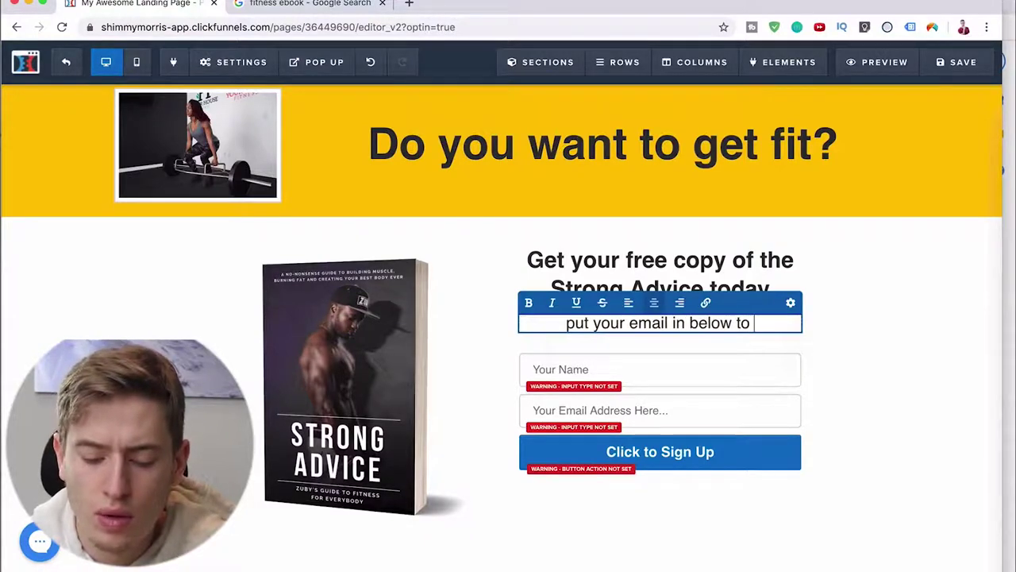
{"action": "type", "text": "get your co"}
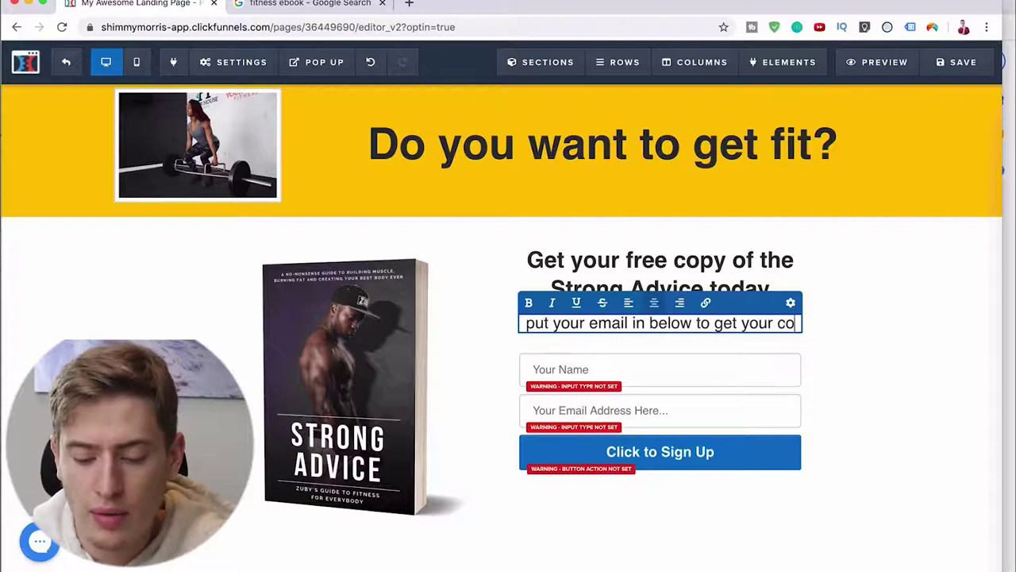
{"action": "type", "text": "py"}
{"action": "left_click", "coordinate": [826, 424]}
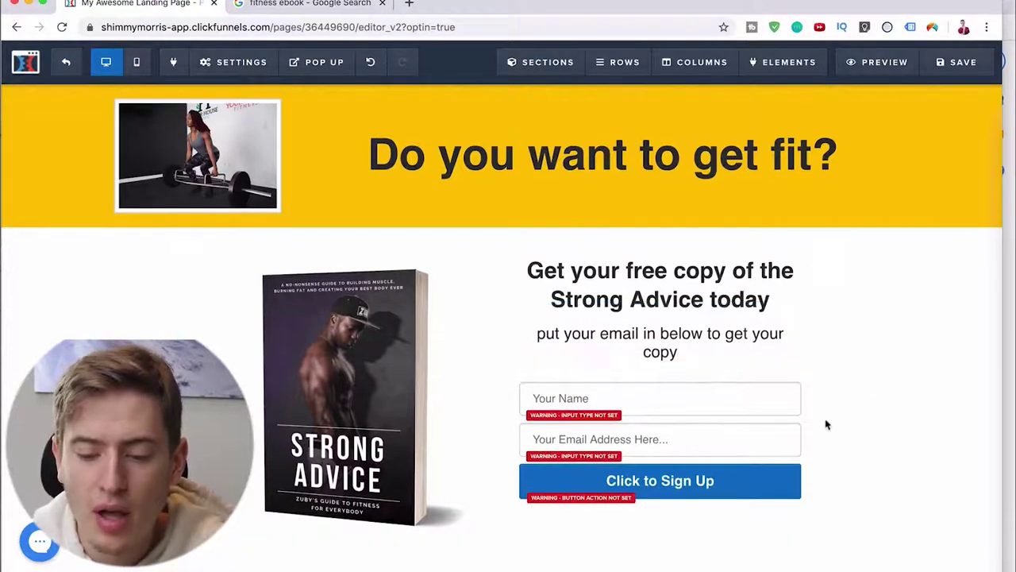
Set the sign-up button's action to Go to Next Step in Funnel
{"action": "left_click", "coordinate": [775, 495]}
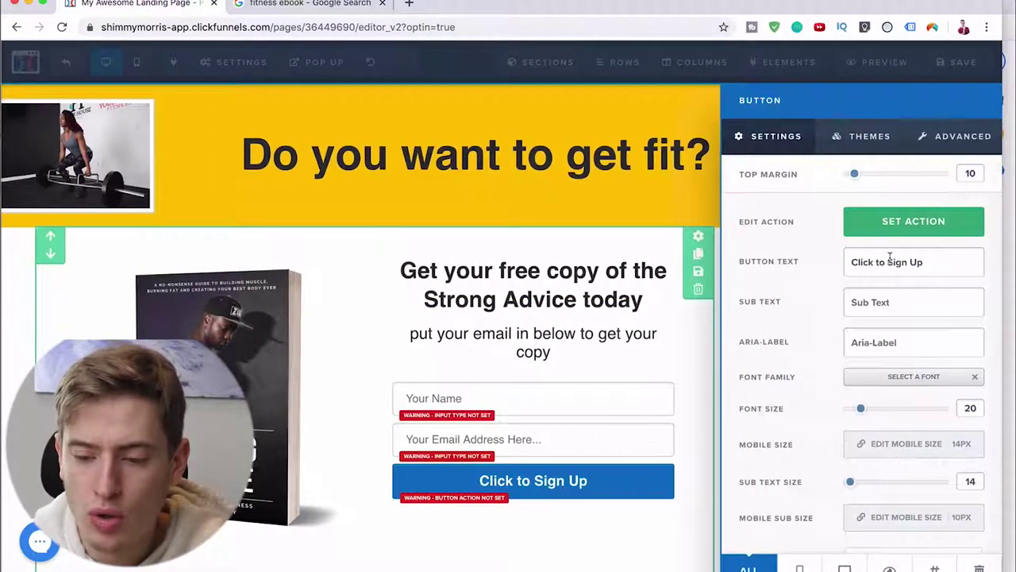
{"action": "left_click", "coordinate": [910, 222]}
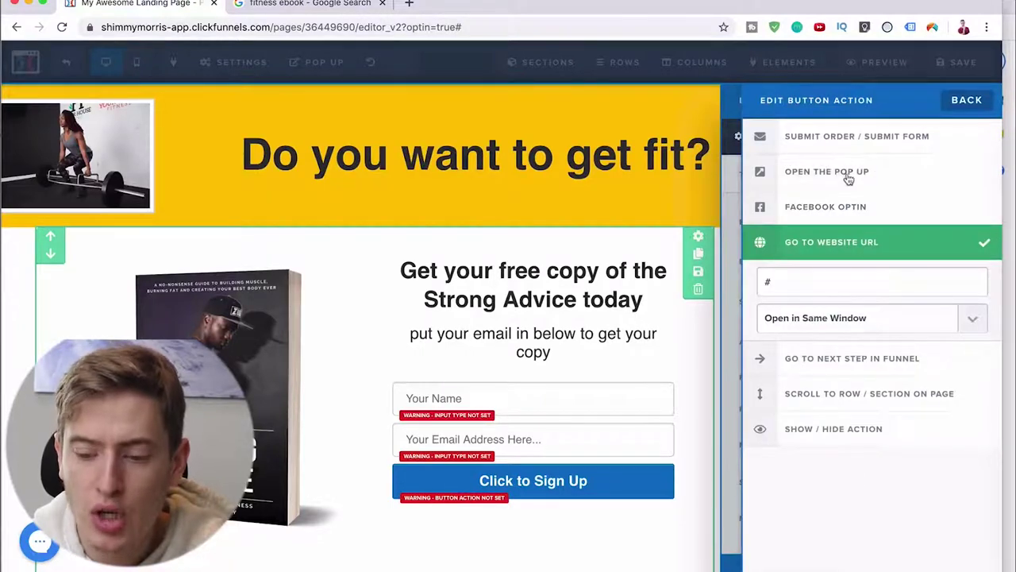
{"action": "left_click", "coordinate": [877, 359]}
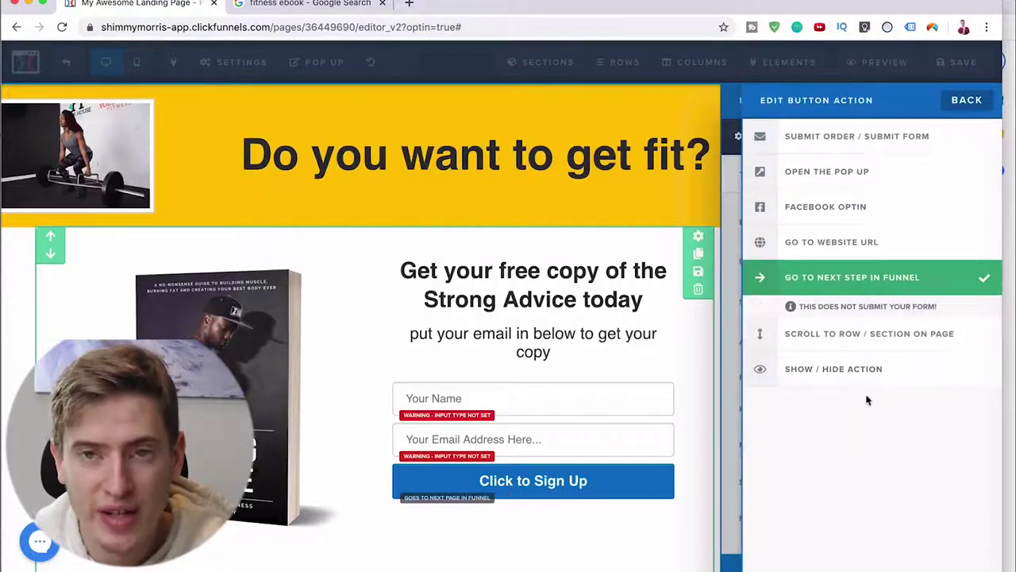
{"action": "left_click", "coordinate": [690, 510]}
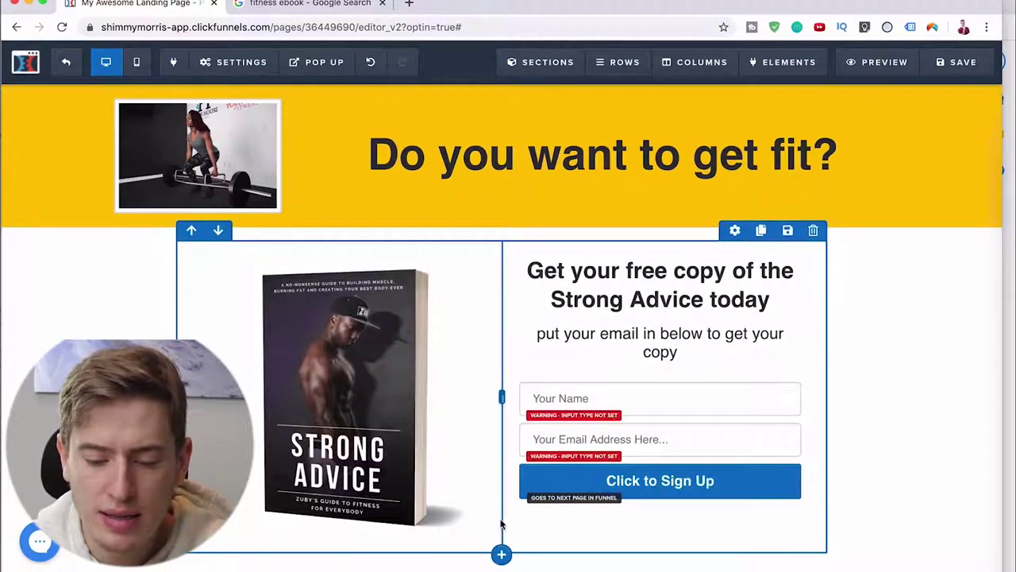
Add a full-width section below the section with the ebook image and sign-up form
{"action": "scroll", "coordinate": [504, 544], "scroll_direction": "down", "scroll_amount": 1}
{"action": "left_click", "coordinate": [502, 568]}
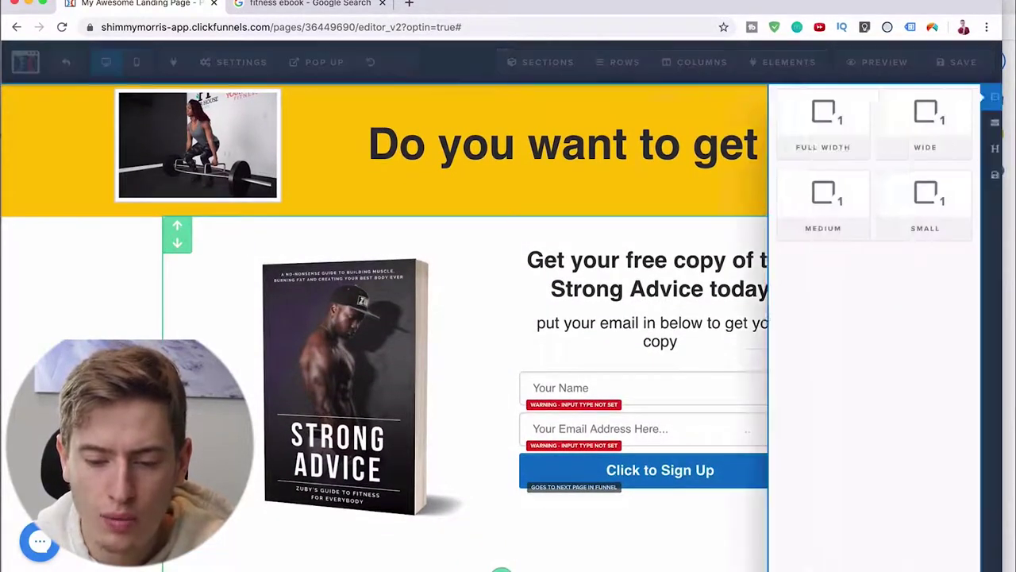
{"action": "left_click", "coordinate": [740, 124]}
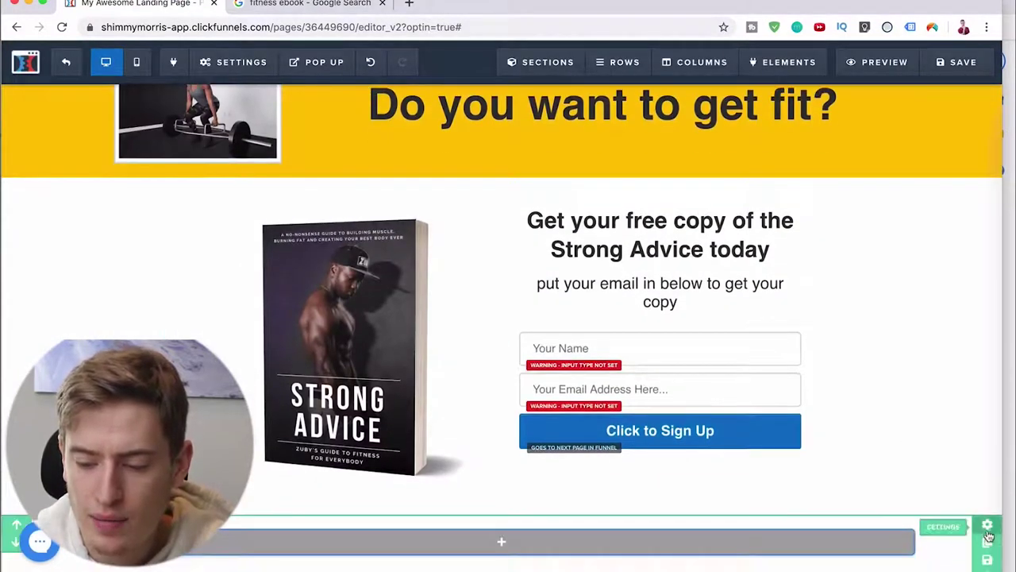
Set the new section's background color to the recently used yellow, #ffc600
{"action": "left_click", "coordinate": [989, 531]}
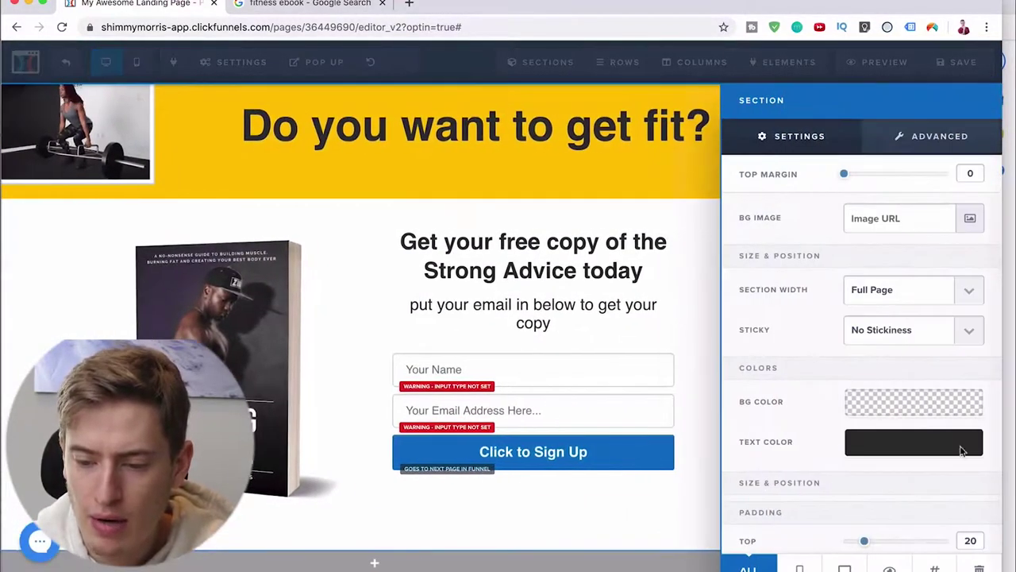
{"action": "left_click", "coordinate": [961, 399]}
{"action": "left_click", "coordinate": [760, 326]}
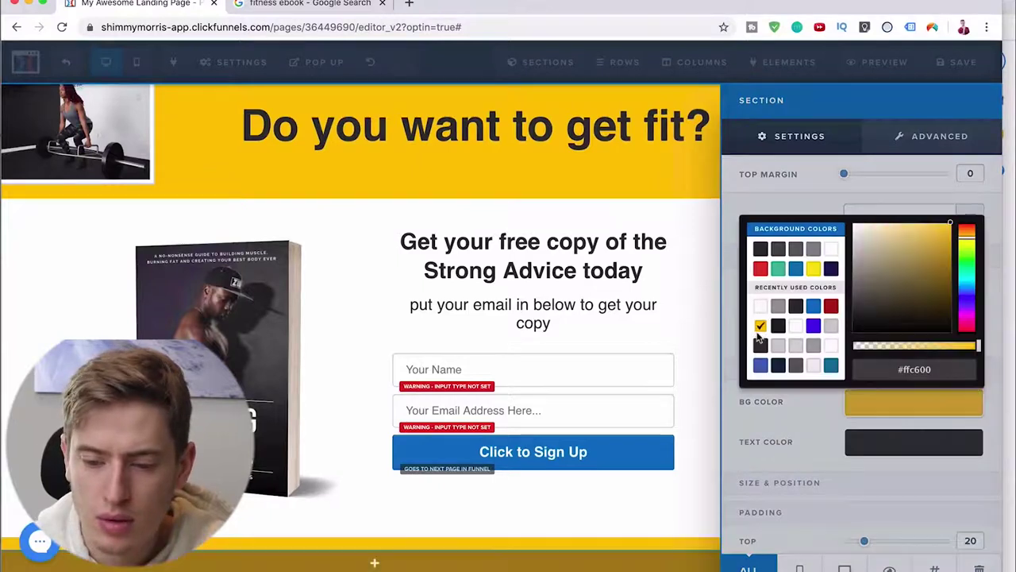
{"action": "left_click", "coordinate": [691, 408]}
{"action": "scroll", "coordinate": [873, 364], "scroll_direction": "up", "scroll_amount": 1}
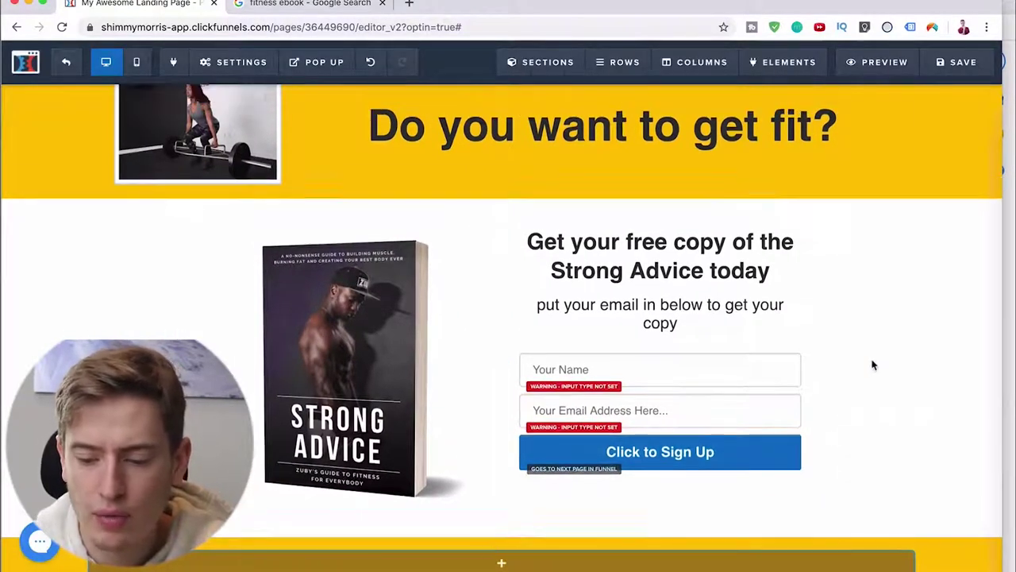
{"action": "scroll", "coordinate": [873, 364], "scroll_direction": "down", "scroll_amount": 1}
{"action": "scroll", "coordinate": [873, 365], "scroll_direction": "up", "scroll_amount": 1}
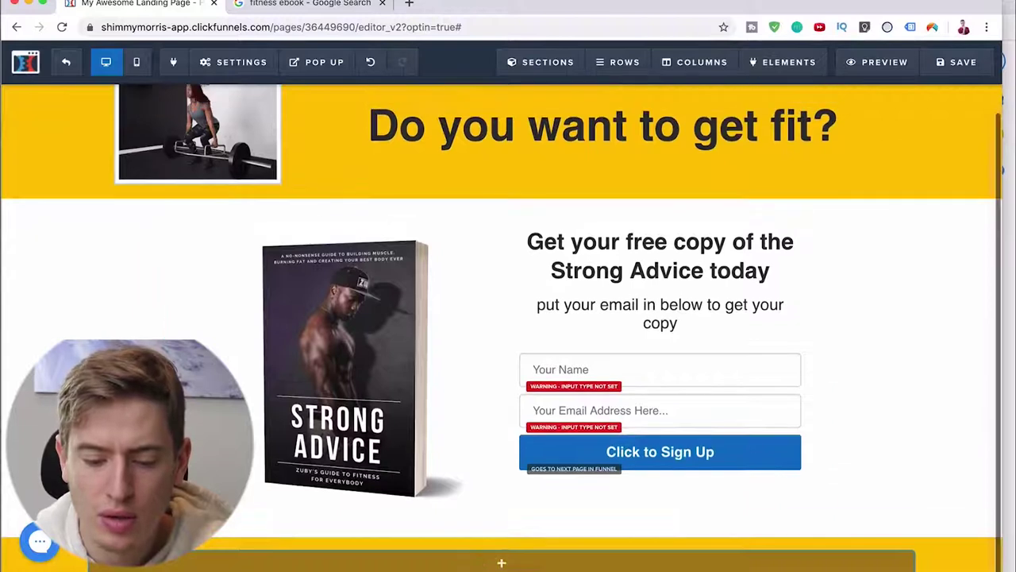
Add a one-column row to the yellow section below the form and place a paragraph element in it
{"action": "scroll", "coordinate": [501, 554], "scroll_direction": "down", "scroll_amount": 1}
{"action": "left_click", "coordinate": [502, 539]}
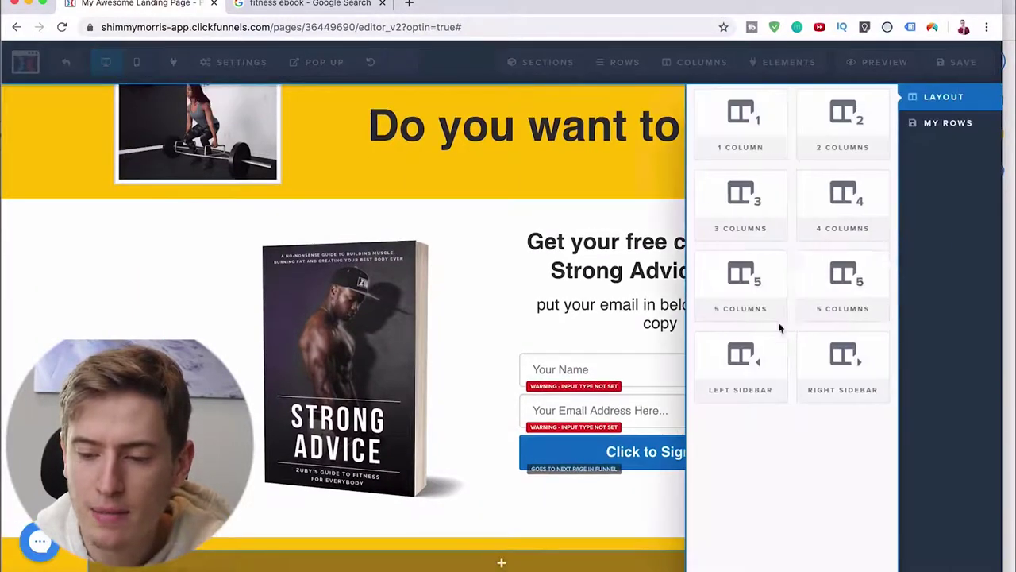
{"action": "left_click", "coordinate": [767, 141]}
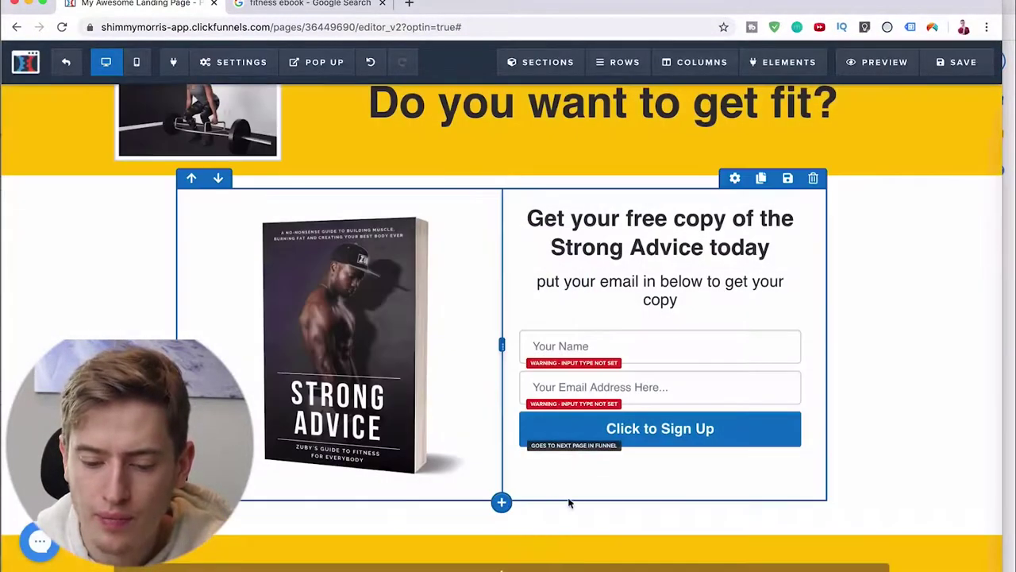
{"action": "left_click", "coordinate": [501, 553]}
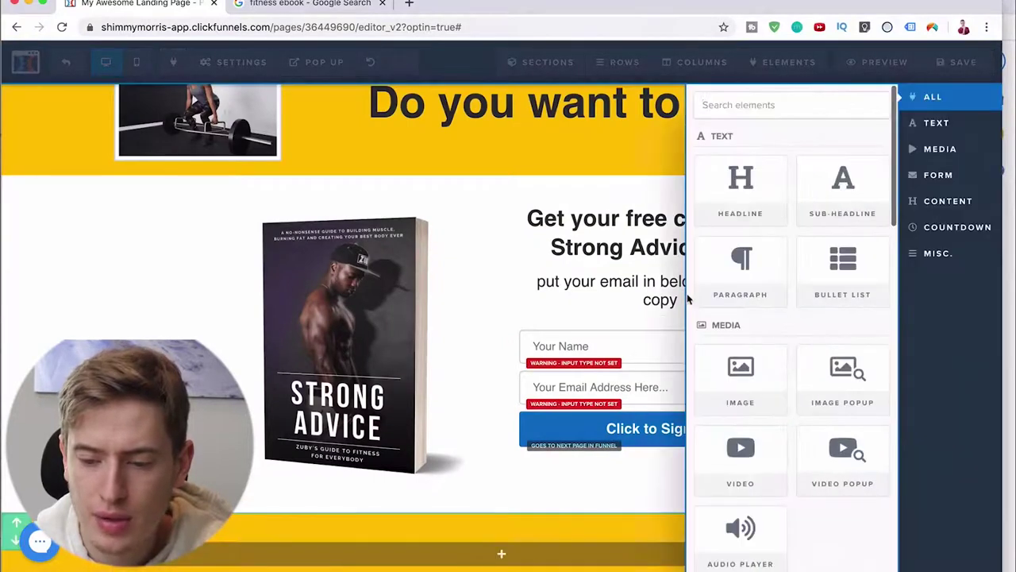
{"action": "scroll", "coordinate": [767, 288], "scroll_direction": "down", "scroll_amount": 10}
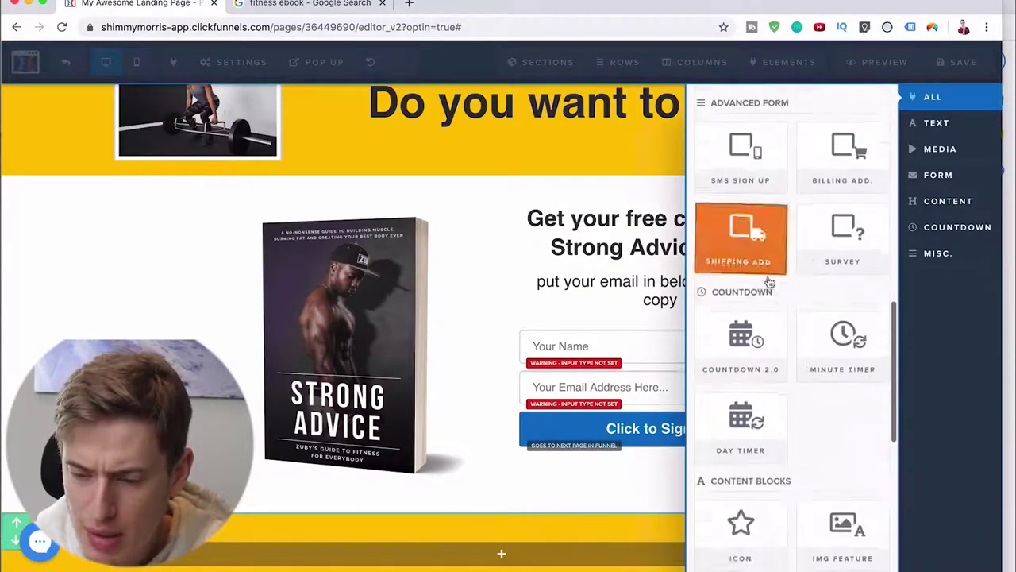
{"action": "scroll", "coordinate": [769, 282], "scroll_direction": "down", "scroll_amount": 8}
{"action": "scroll", "coordinate": [768, 281], "scroll_direction": "up", "scroll_amount": 20}
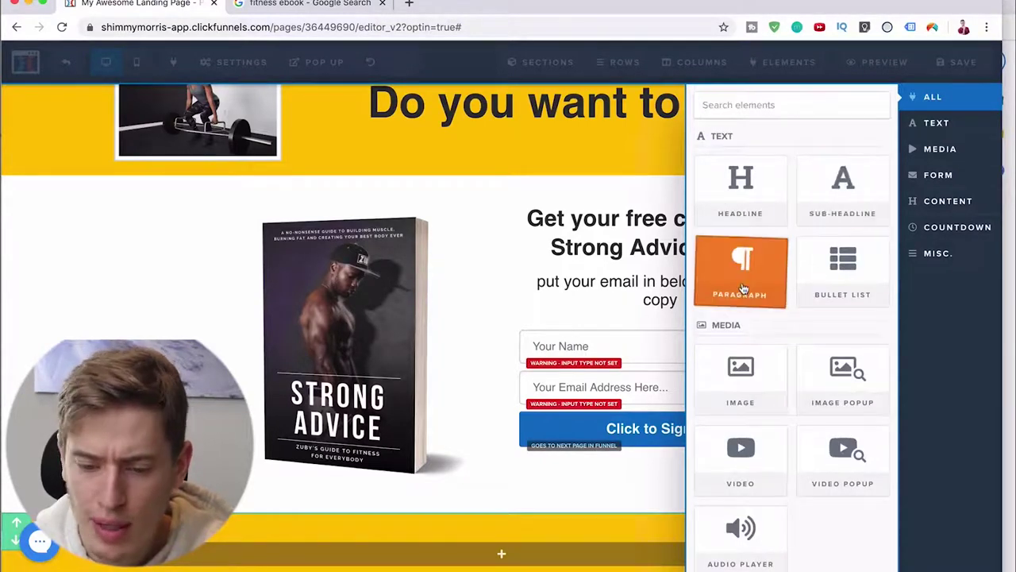
{"action": "left_click_drag", "start_coordinate": [740, 270], "coordinate": [502, 556]}
Replace the new paragraph's placeholder text with "Disclaimer:"
{"action": "left_click", "coordinate": [509, 564]}
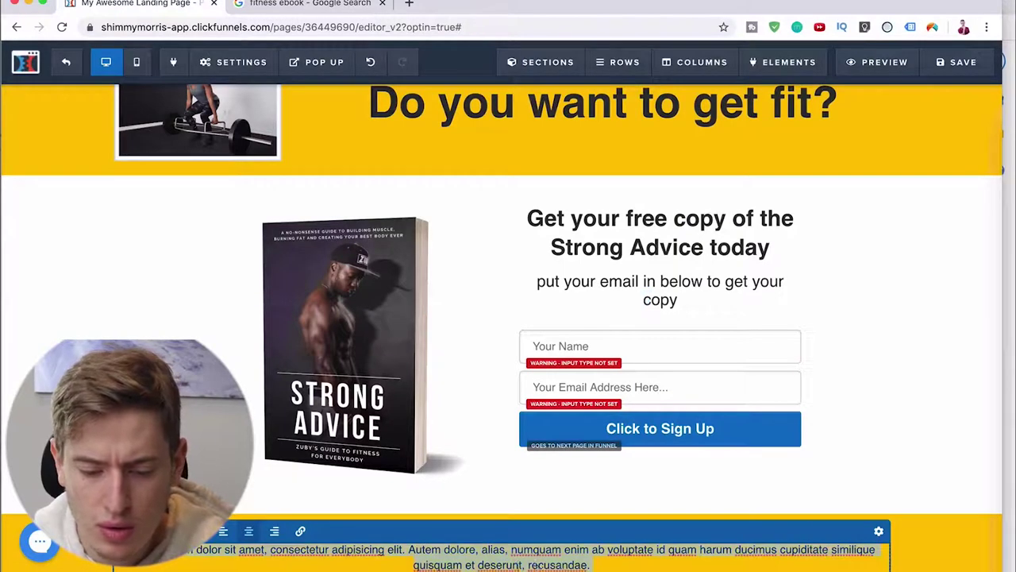
{"action": "type", "text": "Discalimer"}
{"action": "key", "text": "BackSpace"}
{"action": "key", "text": "BackSpace"}
{"action": "key", "text": "BackSpace"}
{"action": "key", "text": "BackSpace"}
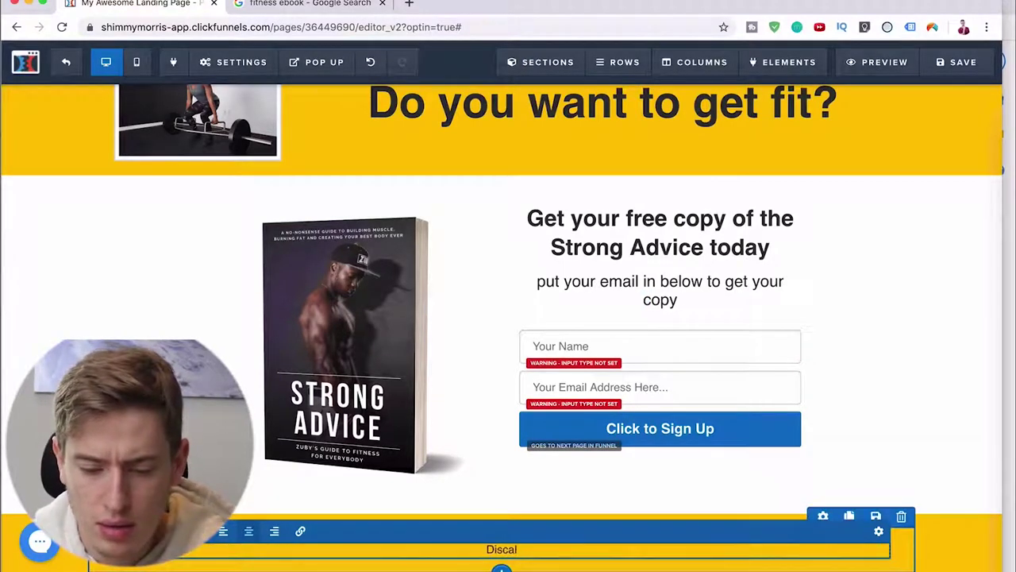
{"action": "key", "text": "BackSpace"}
{"action": "key", "text": "BackSpace"}
{"action": "type", "text": "laimer:"}
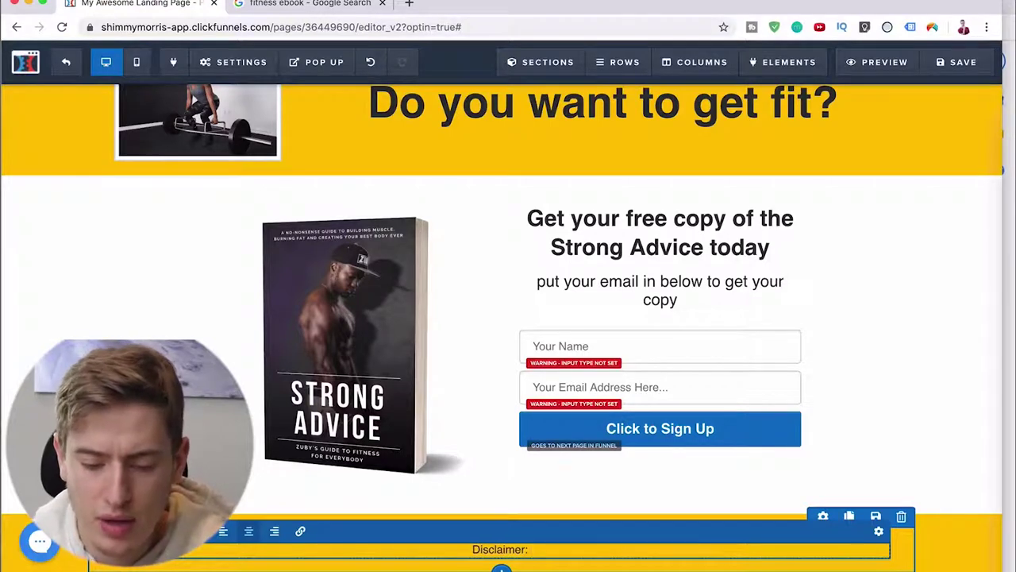
{"action": "left_click", "coordinate": [922, 491]}
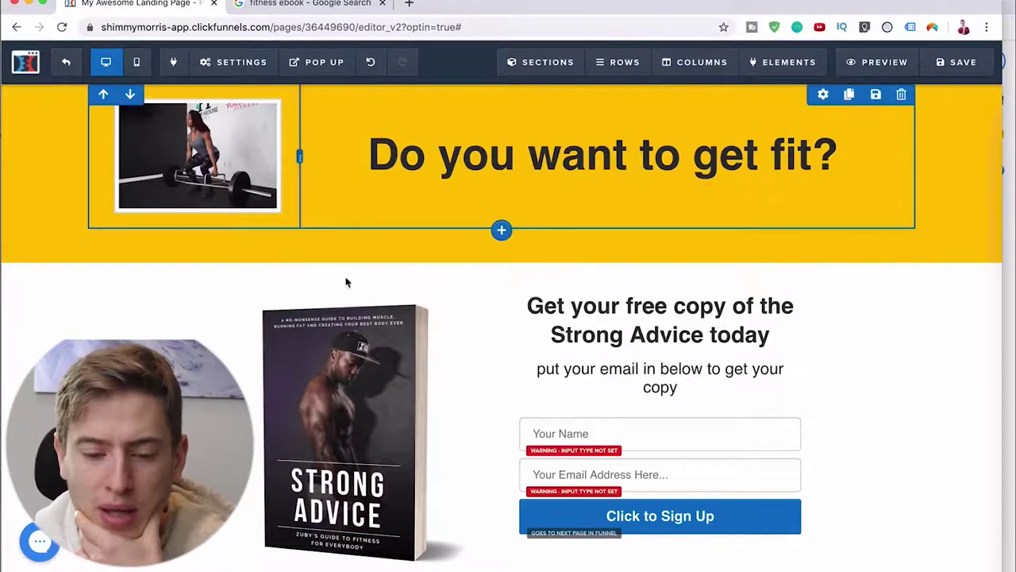
Review the finished landing page and save it
{"action": "scroll", "coordinate": [345, 282], "scroll_direction": "down", "scroll_amount": 3}
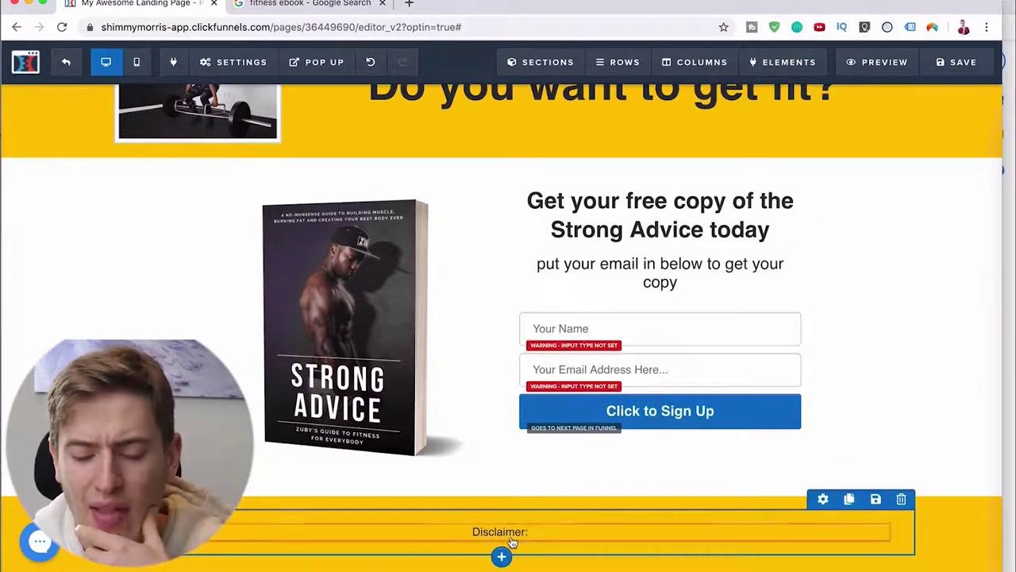
{"action": "scroll", "coordinate": [510, 541], "scroll_direction": "up", "scroll_amount": 2}
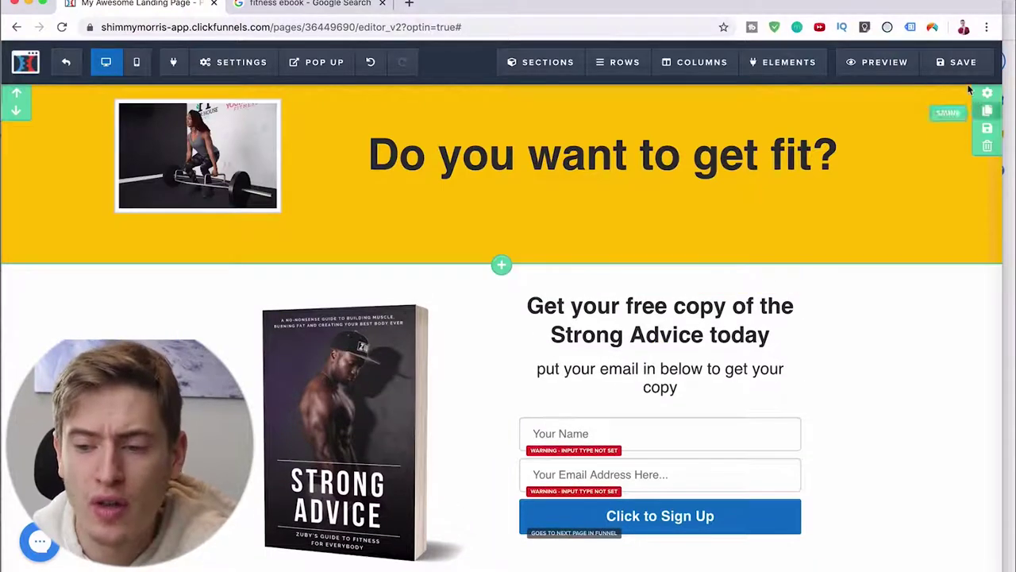
{"action": "left_click", "coordinate": [962, 63]}
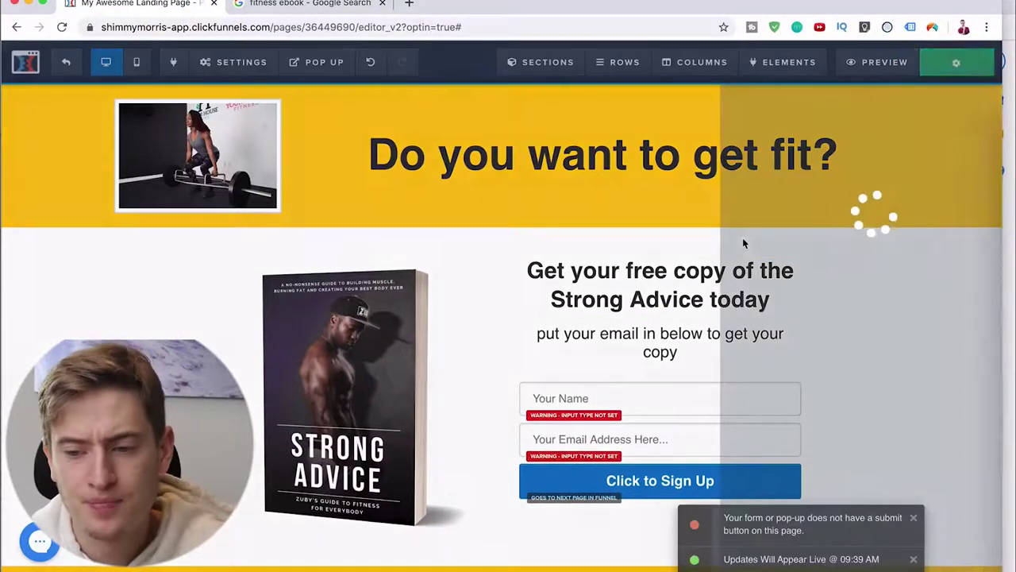
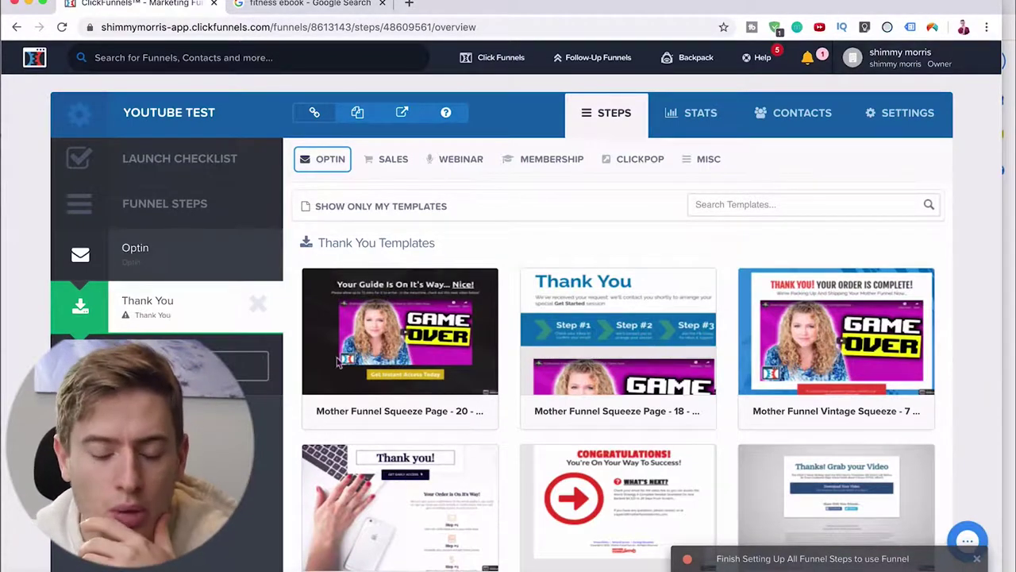
Browse the available Thank You page templates for the funnel's Thank You step
{"action": "scroll", "coordinate": [487, 441], "scroll_direction": "down", "scroll_amount": 10}
{"action": "scroll", "coordinate": [487, 442], "scroll_direction": "down", "scroll_amount": 8}
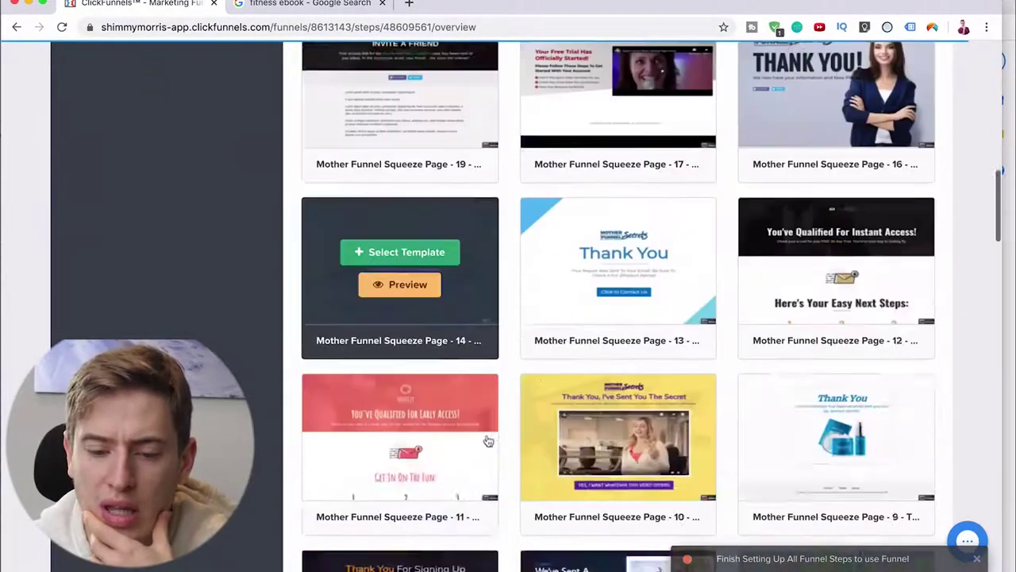
{"action": "scroll", "coordinate": [485, 438], "scroll_direction": "up", "scroll_amount": 13}
{"action": "scroll", "coordinate": [591, 318], "scroll_direction": "up", "scroll_amount": 5}
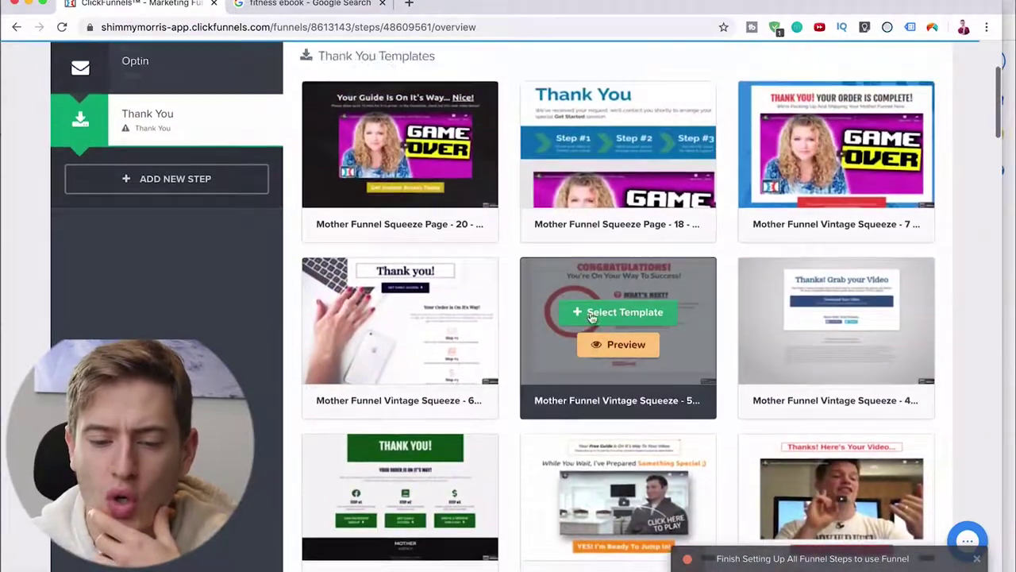
{"action": "scroll", "coordinate": [592, 317], "scroll_direction": "down", "scroll_amount": 8}
{"action": "scroll", "coordinate": [591, 317], "scroll_direction": "down", "scroll_amount": 8}
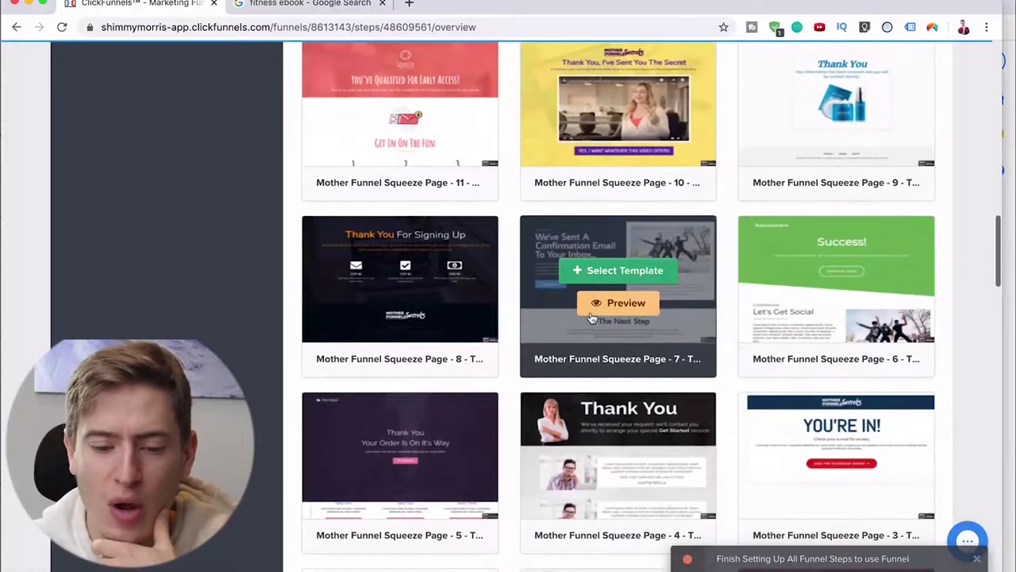
{"action": "scroll", "coordinate": [592, 317], "scroll_direction": "down", "scroll_amount": 1}
{"action": "scroll", "coordinate": [591, 318], "scroll_direction": "down", "scroll_amount": 4}
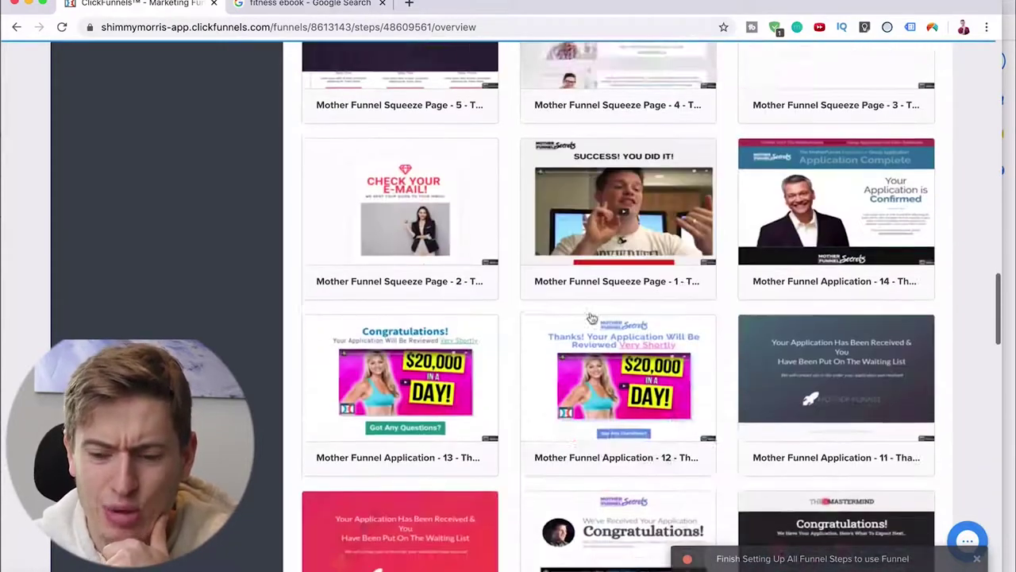
{"action": "scroll", "coordinate": [592, 317], "scroll_direction": "up", "scroll_amount": 10}
{"action": "scroll", "coordinate": [591, 318], "scroll_direction": "up", "scroll_amount": 5}
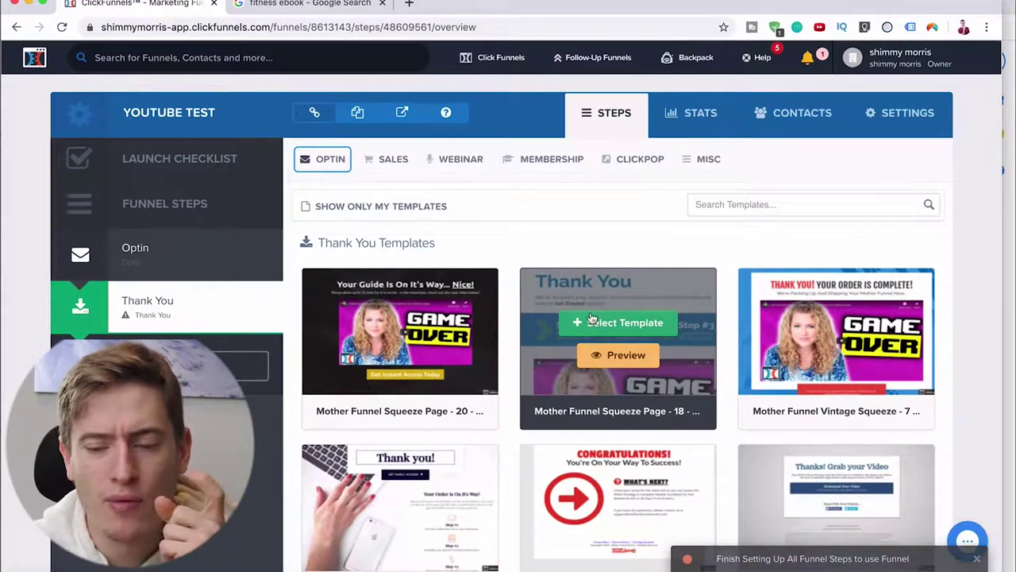
Leave the Thank You templates and open the funnel's Optin step
{"action": "left_click", "coordinate": [592, 321]}
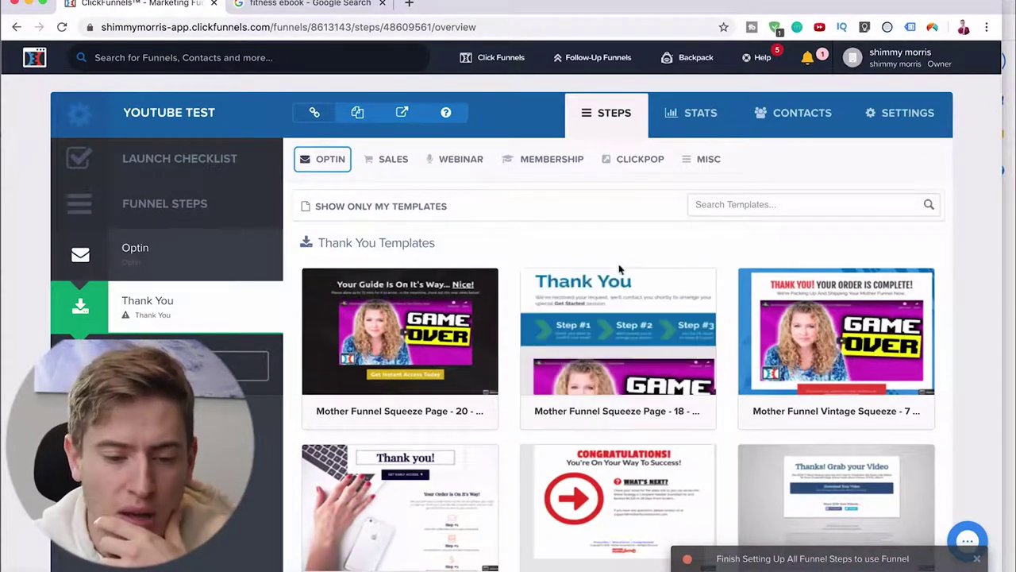
{"action": "left_click", "coordinate": [212, 271]}
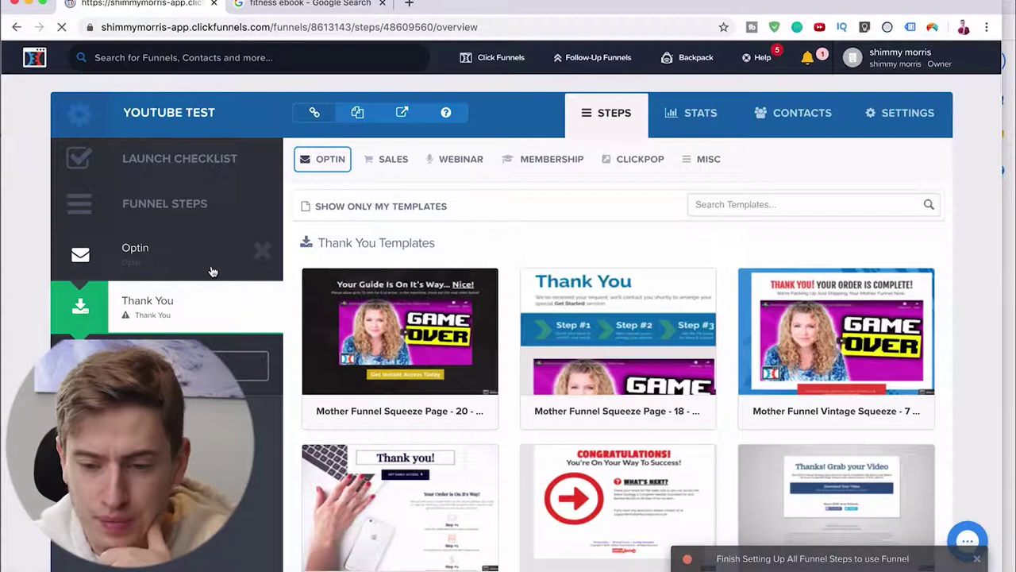